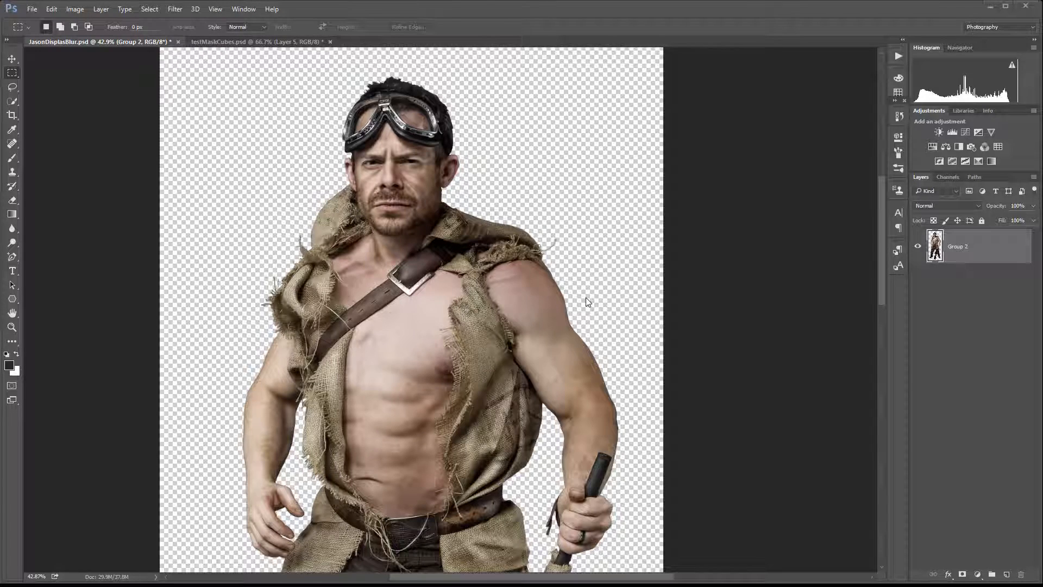
pyautogui.click(177, 9)
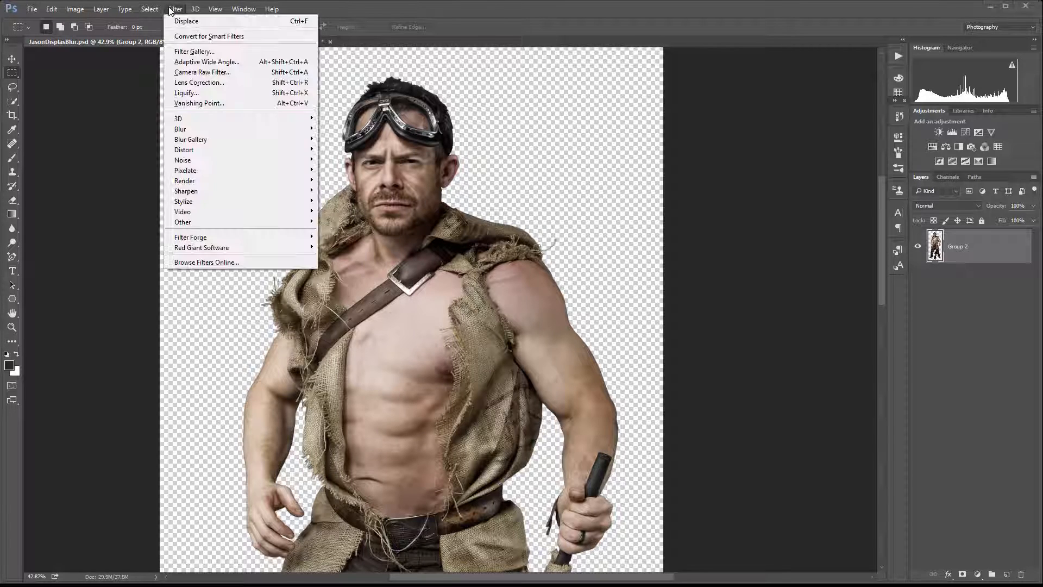
pyautogui.moveTo(188, 151)
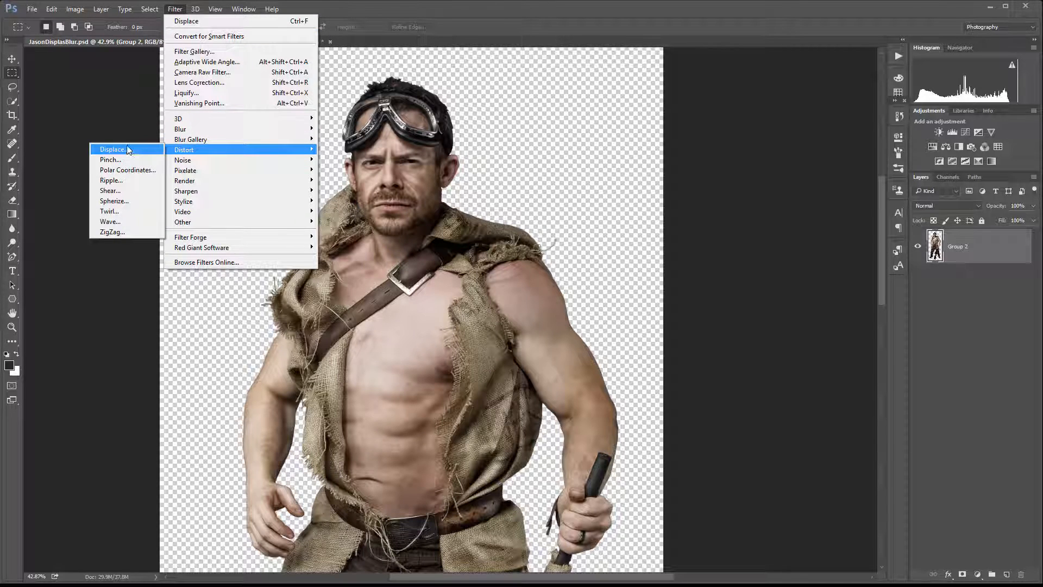
pyautogui.click(729, 219)
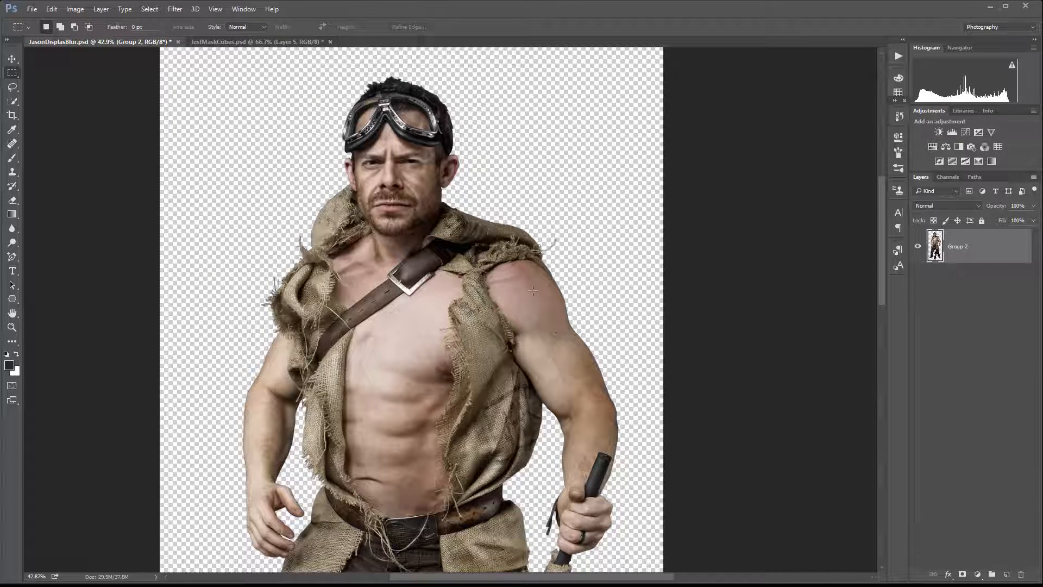
pyautogui.scroll(2, 533, 291)
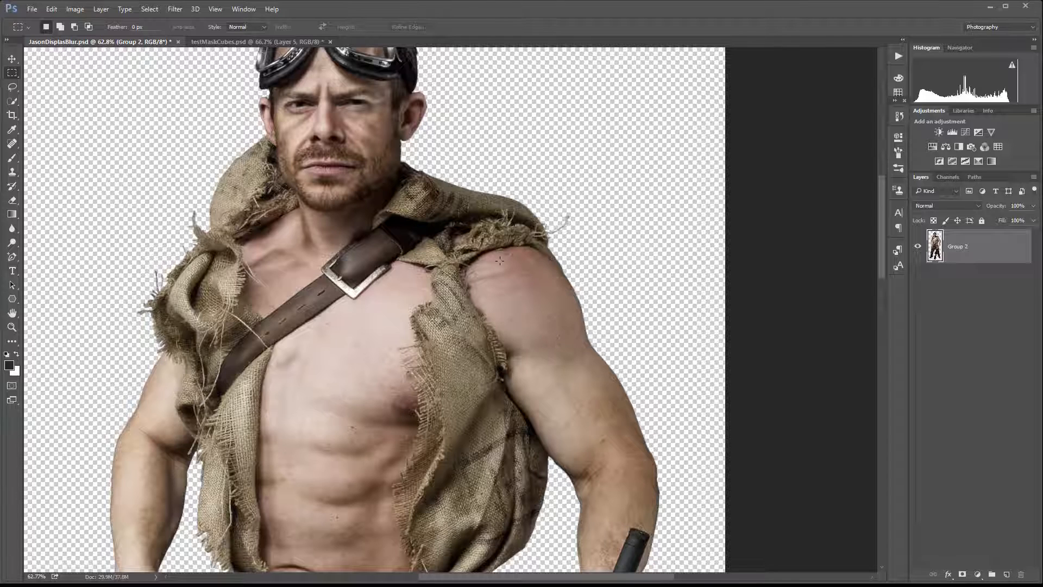
# Switch to the testMaskCubes document and toggle layer visibility to compare the emblem with the checker displacement map.
pyautogui.click(235, 42)
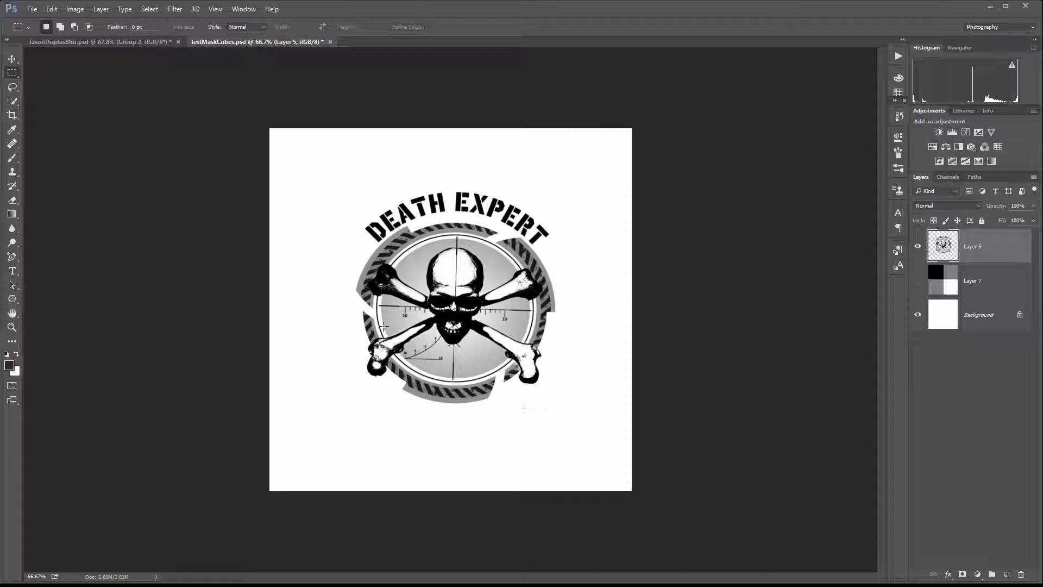
pyautogui.click(918, 247)
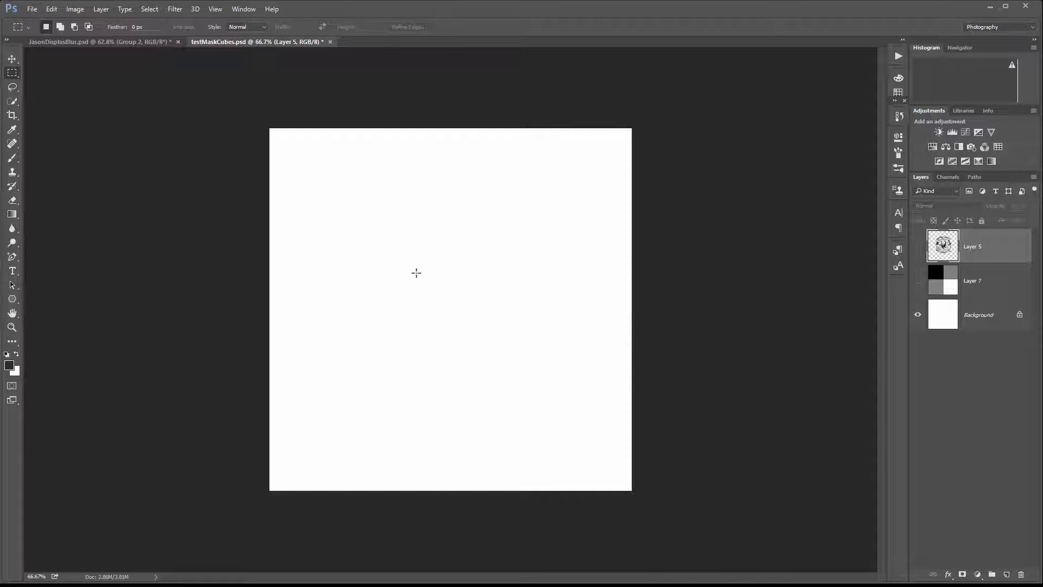
pyautogui.click(919, 280)
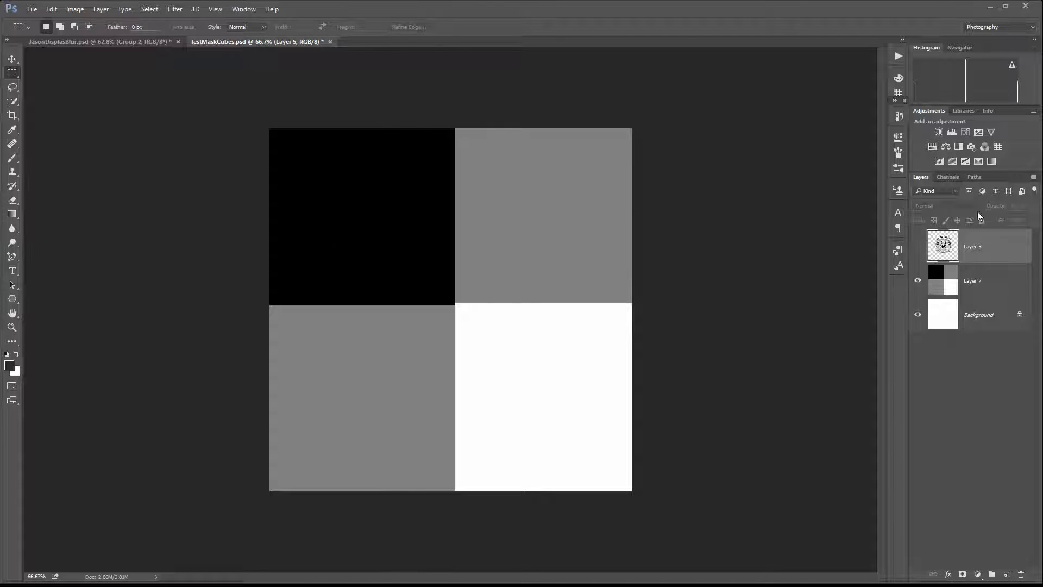
pyautogui.click(917, 279)
pyautogui.click(920, 250)
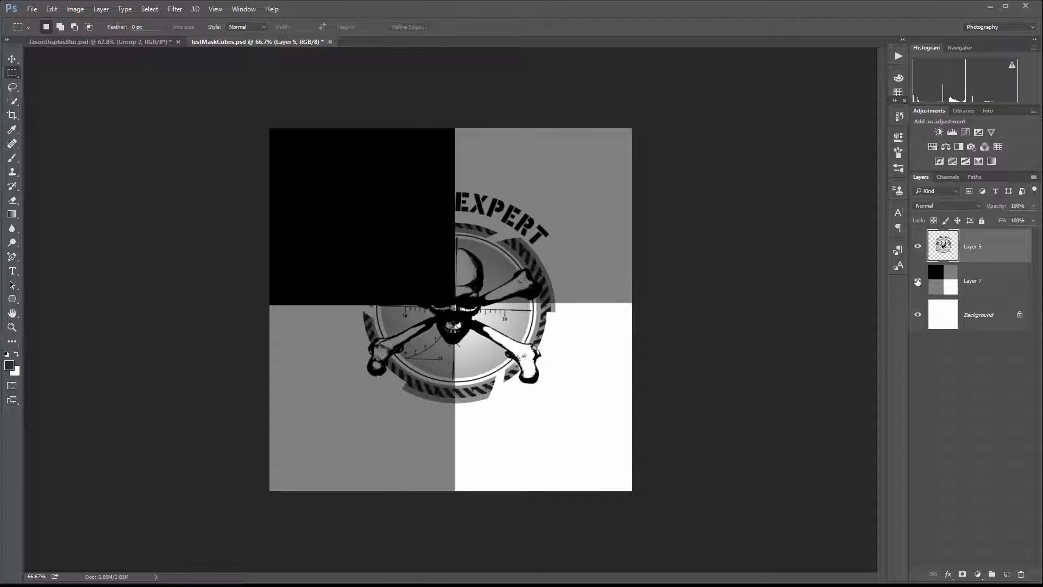
pyautogui.click(917, 280)
# Duplicate Layer 5 twice, hide the original and the top copy, and select Layer 5 copy.
pyautogui.moveTo(977, 246); pyautogui.dragTo(1009, 575)
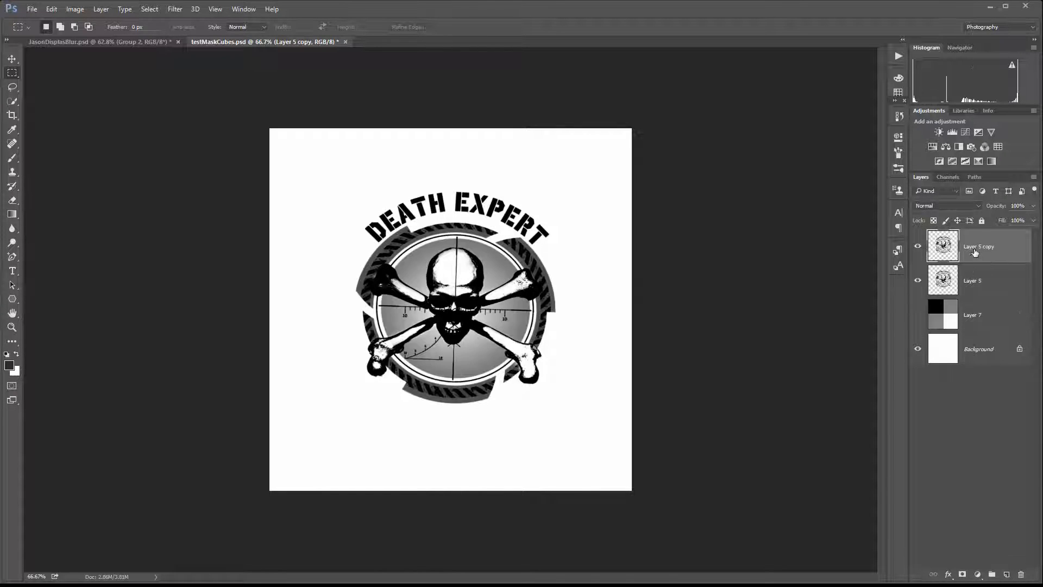
pyautogui.moveTo(975, 252); pyautogui.dragTo(1009, 573)
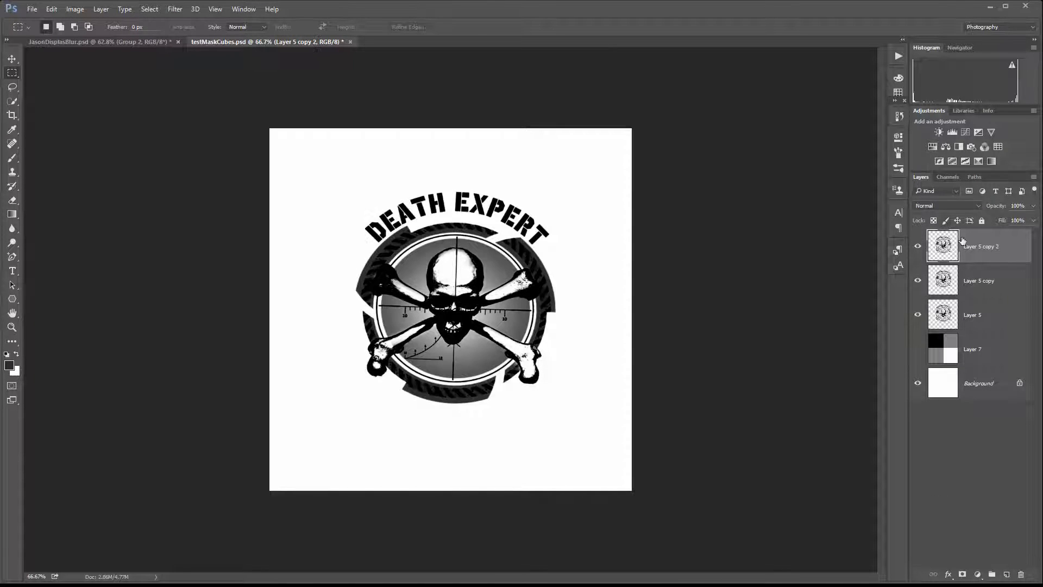
pyautogui.click(918, 316)
pyautogui.click(918, 246)
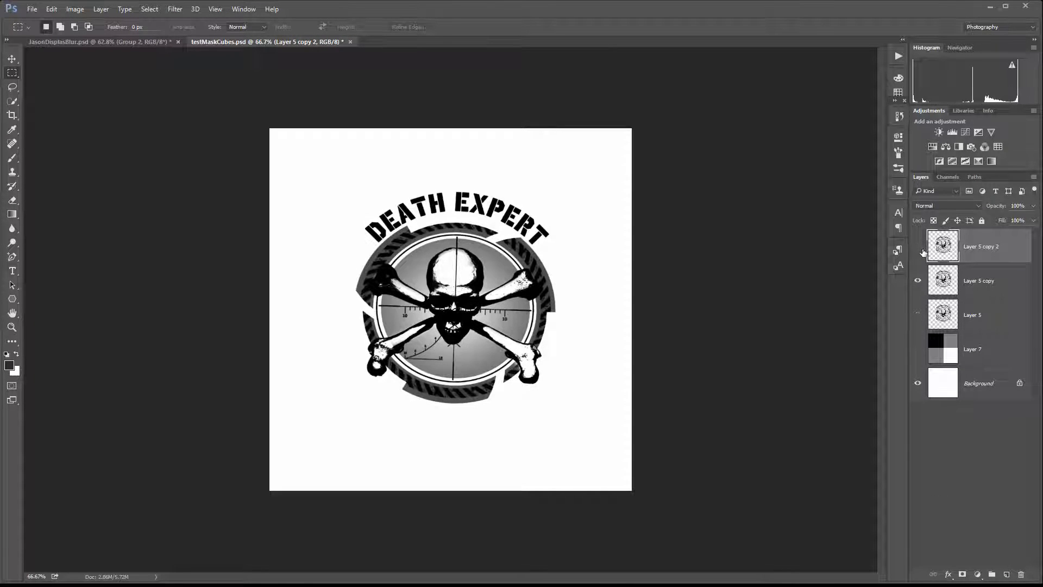
pyautogui.click(981, 282)
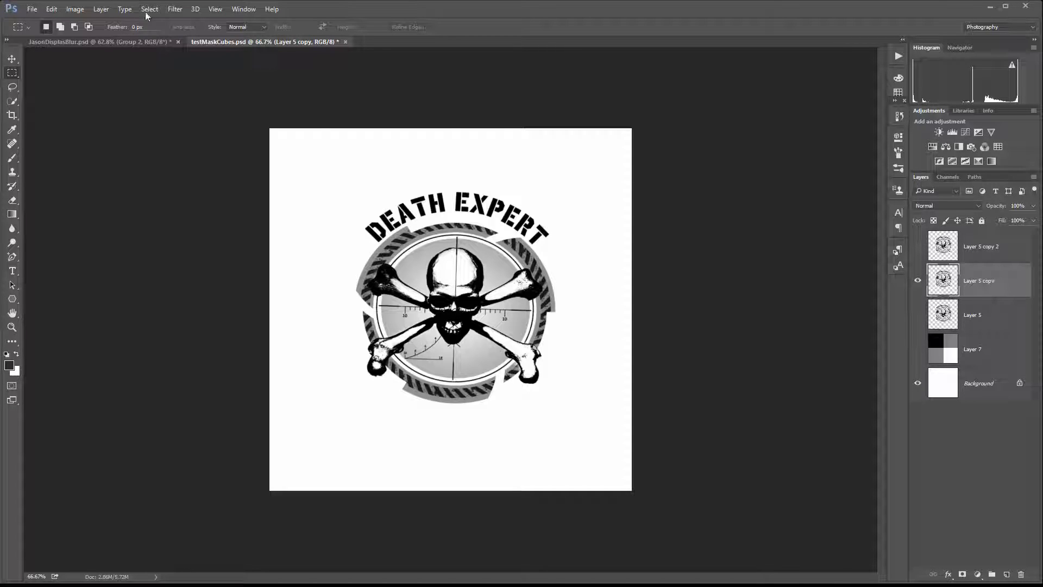
# Apply Displace to Layer 5 copy with horizontal scale 50 and vertical scale 0, using testMaskCubes.psd as the map.
pyautogui.click(175, 8)
pyautogui.moveTo(211, 152)
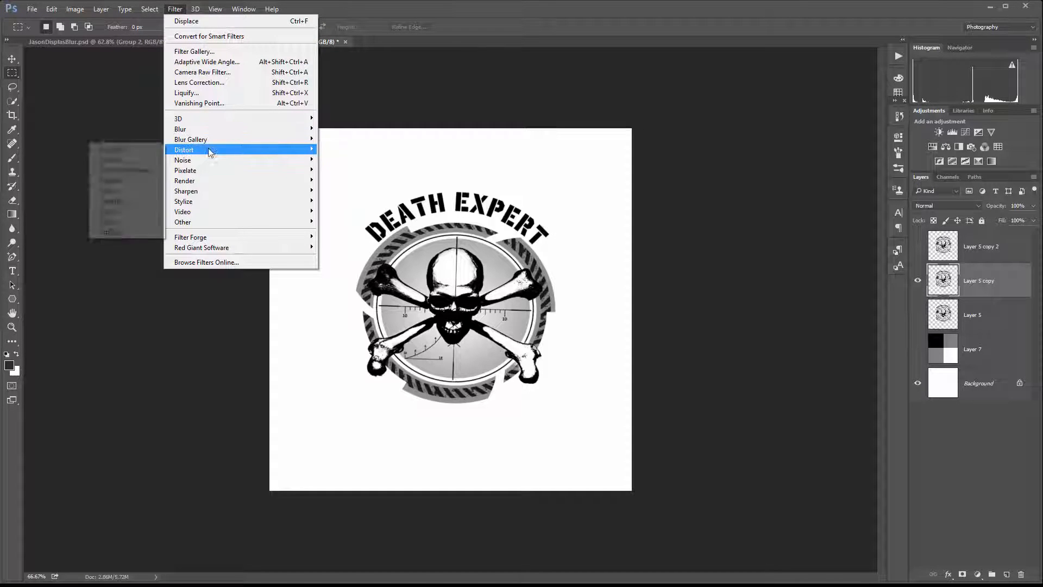
pyautogui.click(114, 149)
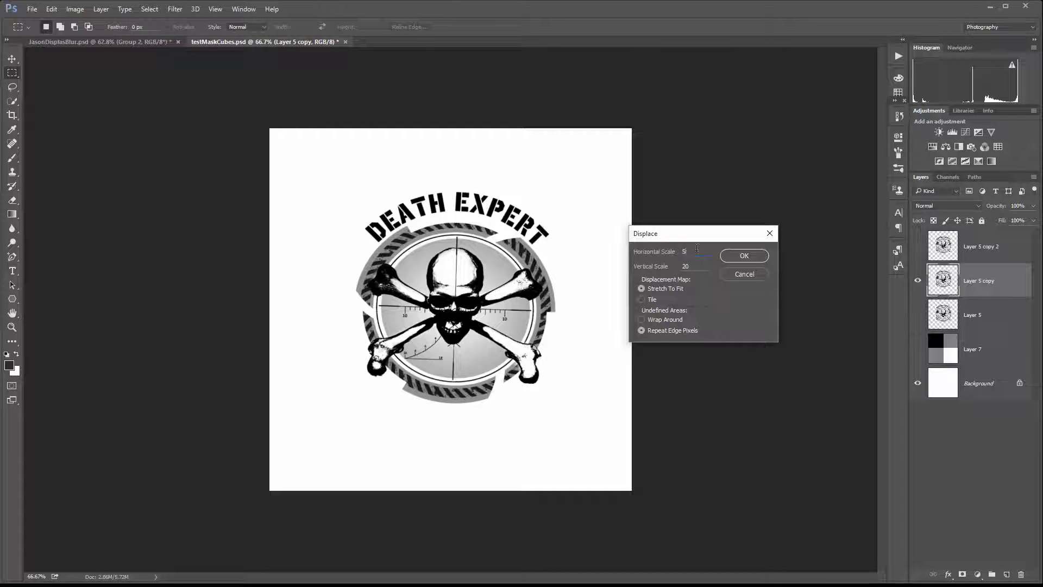
pyautogui.write('50')
pyautogui.doubleClick(696, 267)
pyautogui.write('0')
pyautogui.click(743, 256)
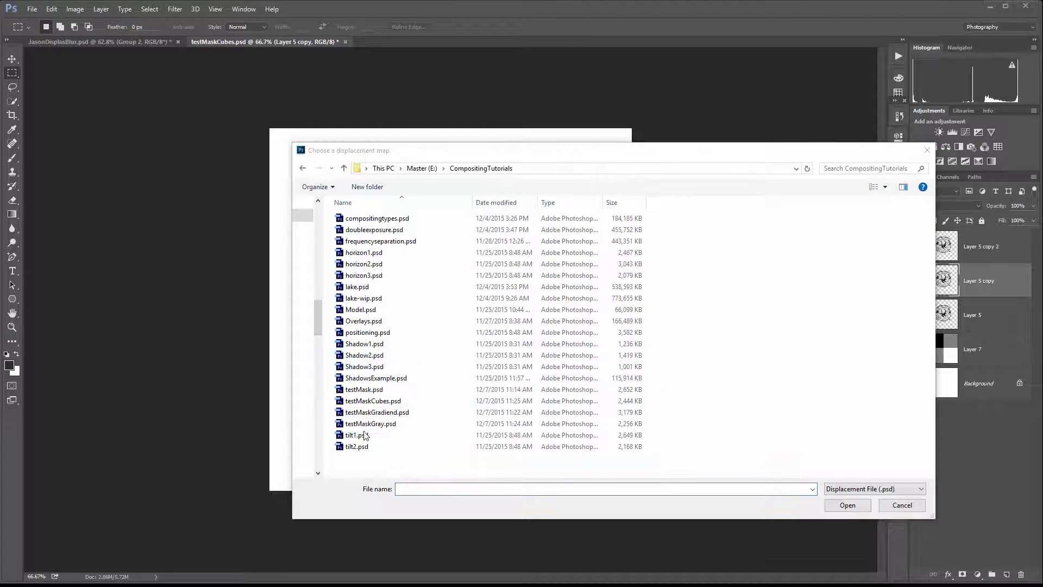
pyautogui.click(371, 402)
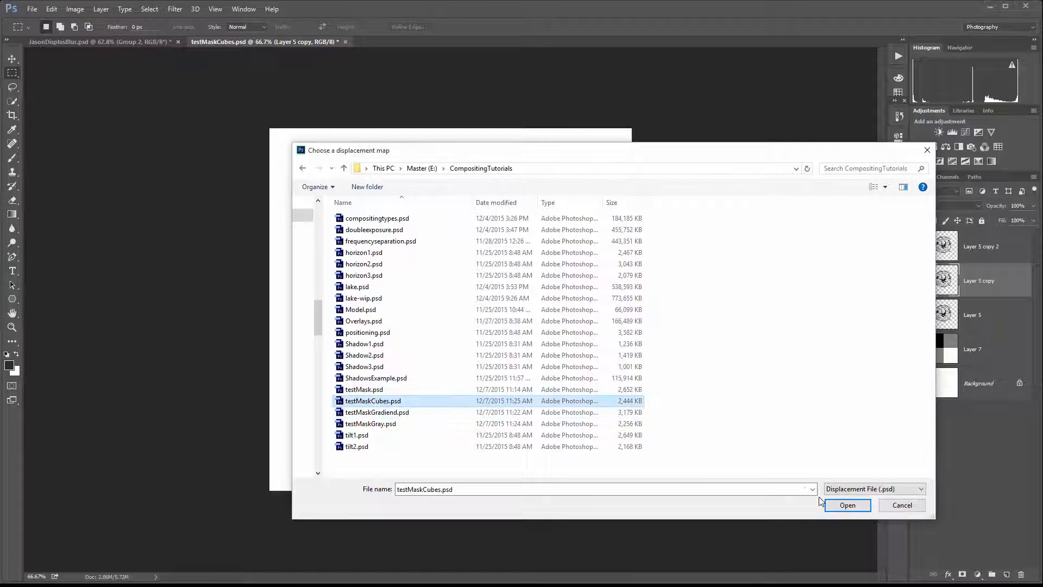
pyautogui.click(847, 505)
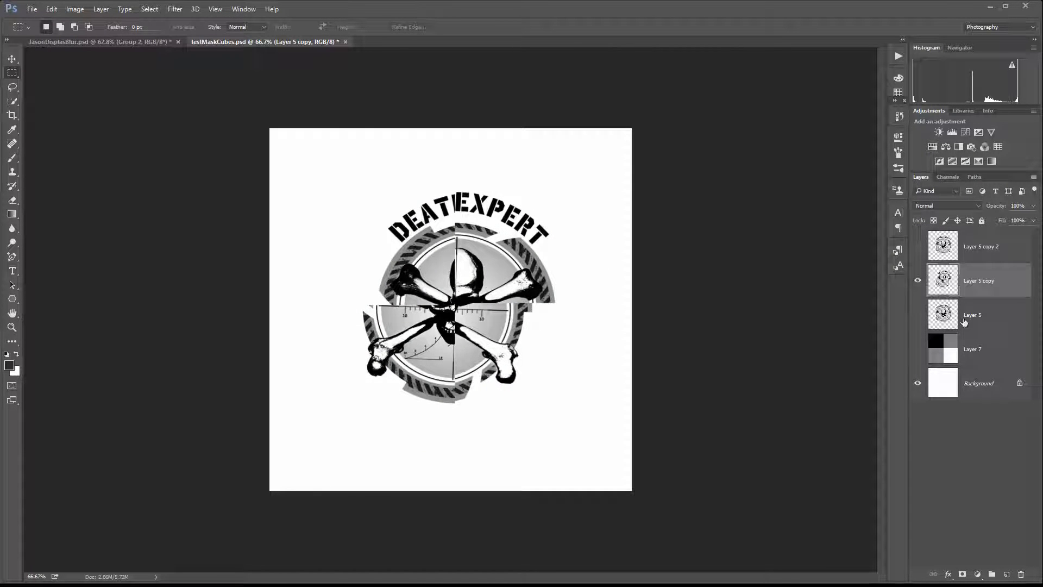
# Toggle the checker map layer to compare, then hide Layer 5 copy and show Layer 5 copy 2.
pyautogui.click(917, 349)
pyautogui.click(918, 349)
pyautogui.click(918, 349)
pyautogui.click(918, 349)
pyautogui.click(918, 281)
pyautogui.click(918, 247)
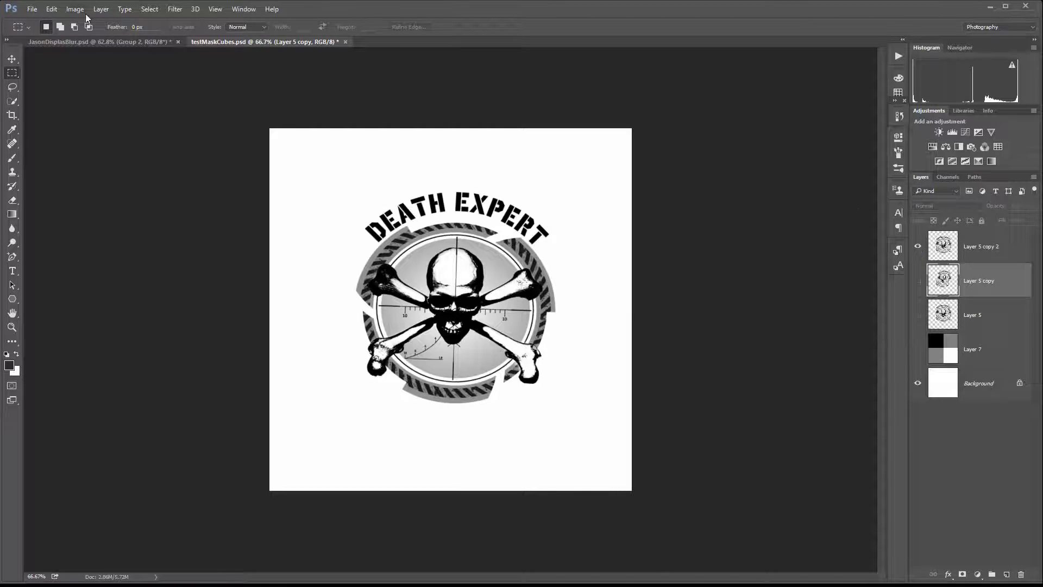
# Select Layer 5 copy 2 and apply Displace with horizontal scale -50 and vertical 0, using testMaskCubes.psd.
pyautogui.click(178, 10)
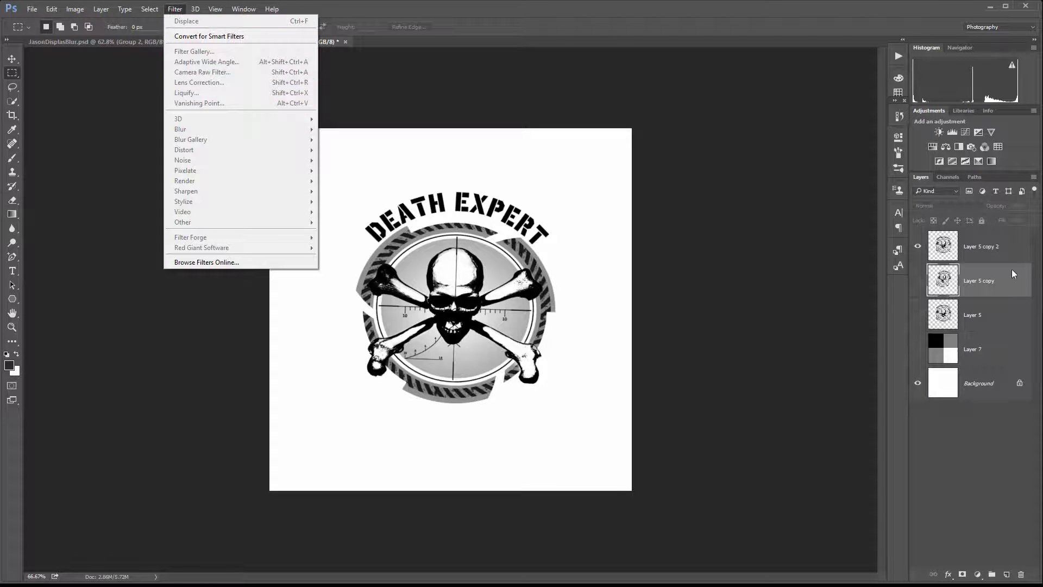
pyautogui.click(1009, 250)
pyautogui.click(177, 10)
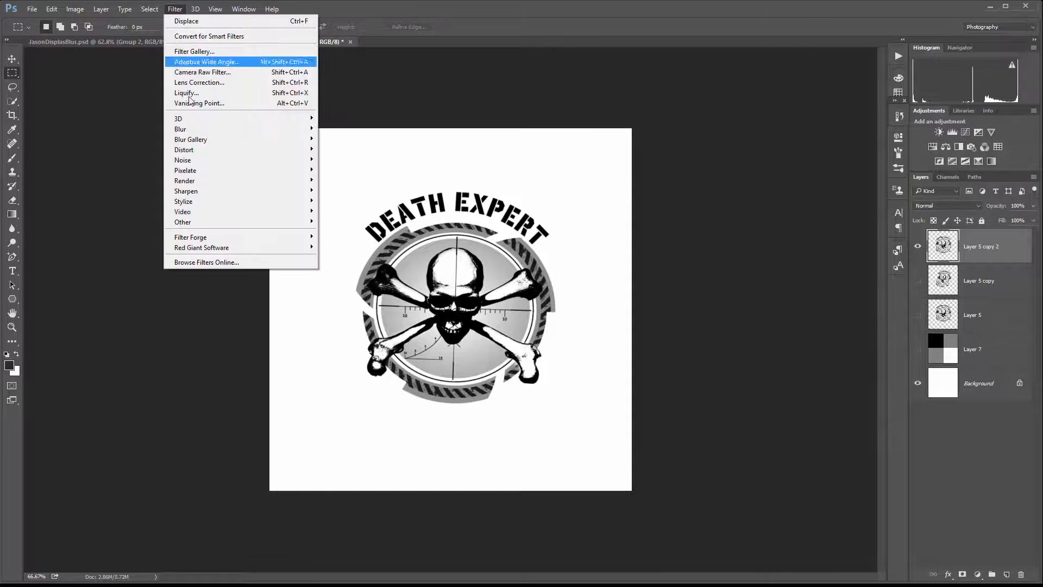
pyautogui.moveTo(210, 149)
pyautogui.click(136, 150)
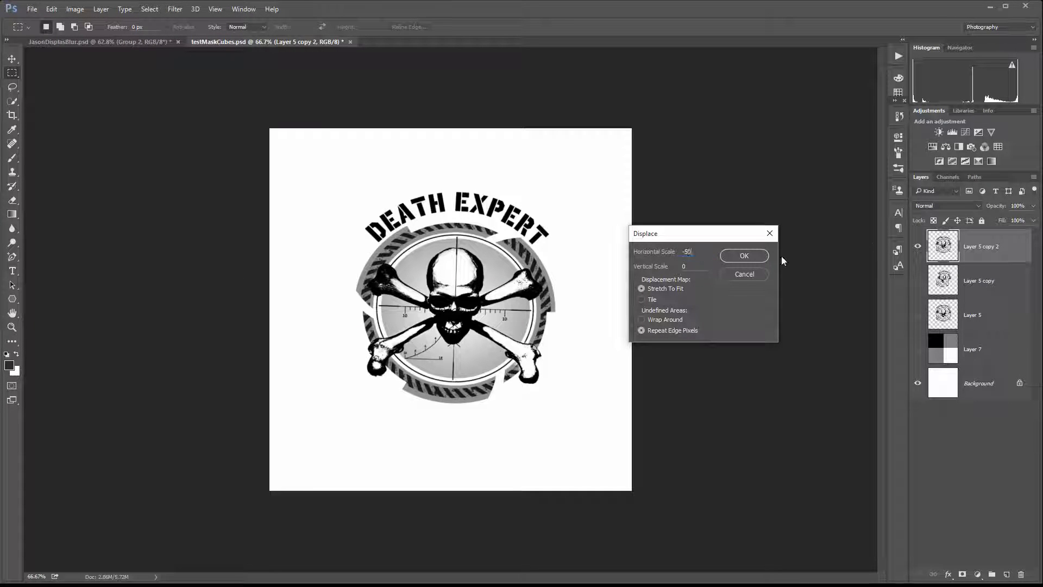
pyautogui.click(740, 251)
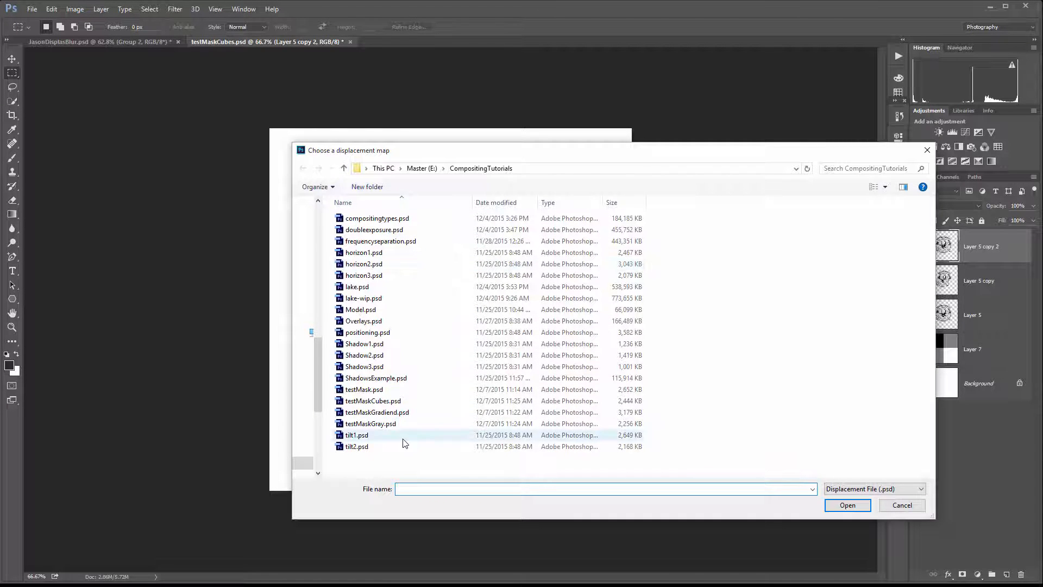
pyautogui.click(403, 402)
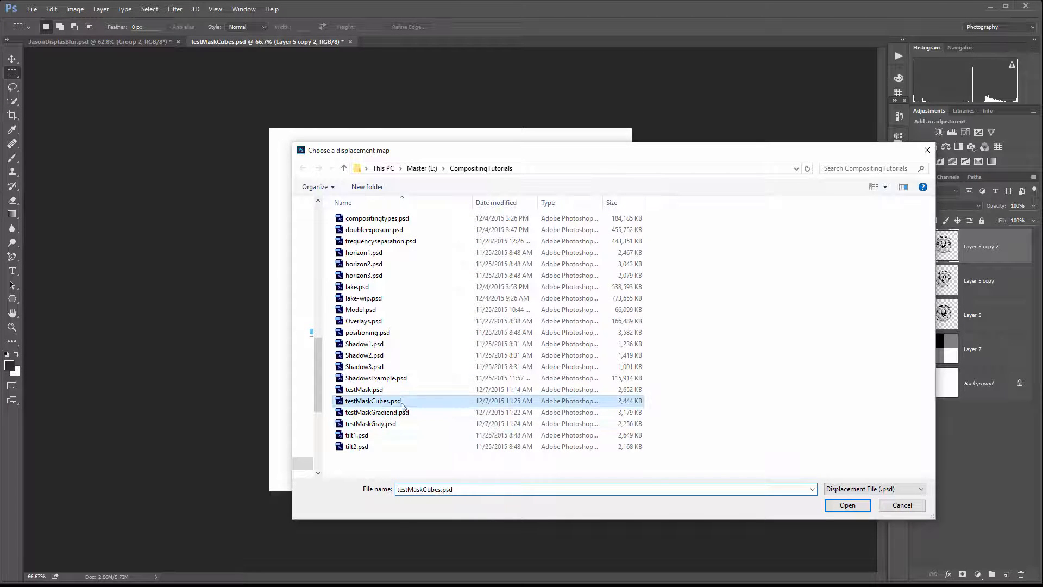
pyautogui.click(866, 508)
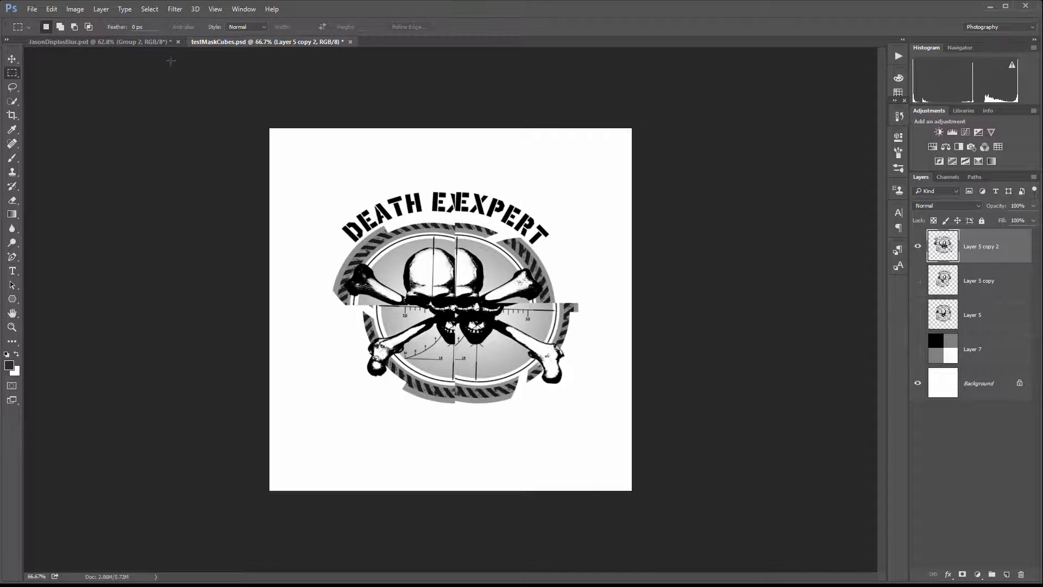
# Switch to the JasonDisplasBlur document and add a new empty layer.
pyautogui.click(144, 44)
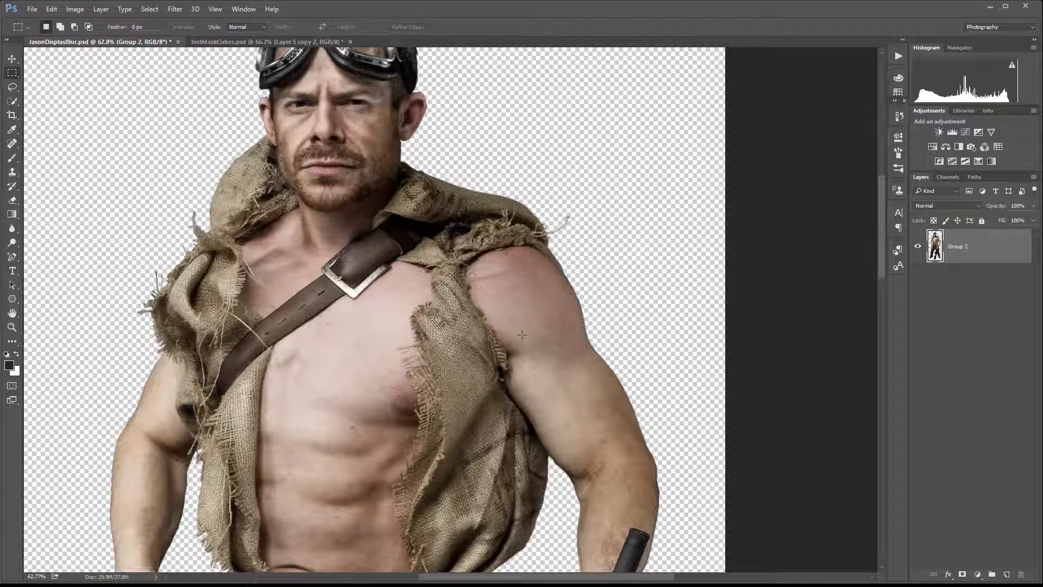
pyautogui.click(1005, 573)
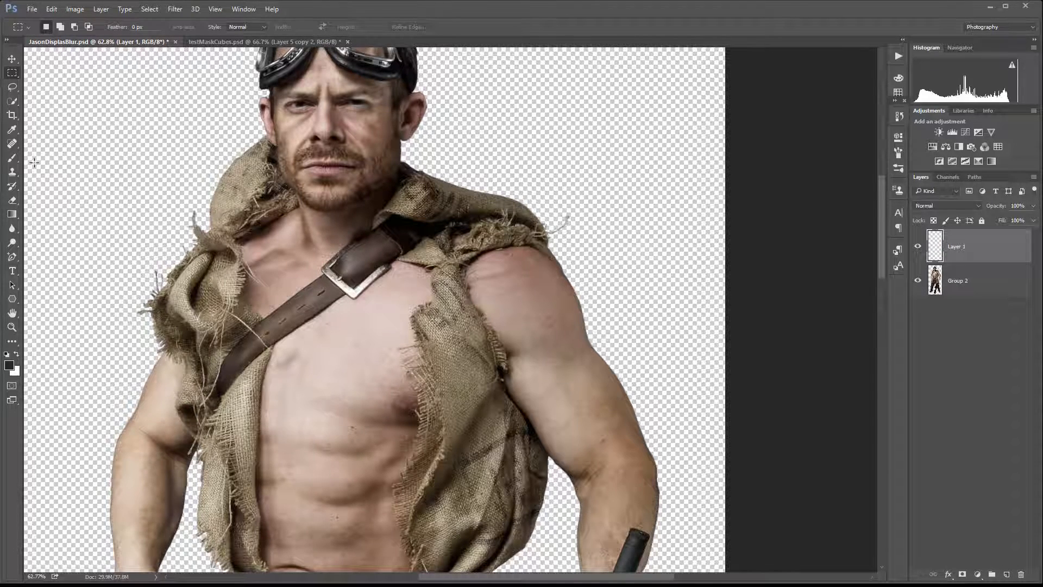
# Stamp the 250 px eagle emblem brush once on the man's left shoulder.
pyautogui.click(12, 158)
pyautogui.rightClick(556, 274)
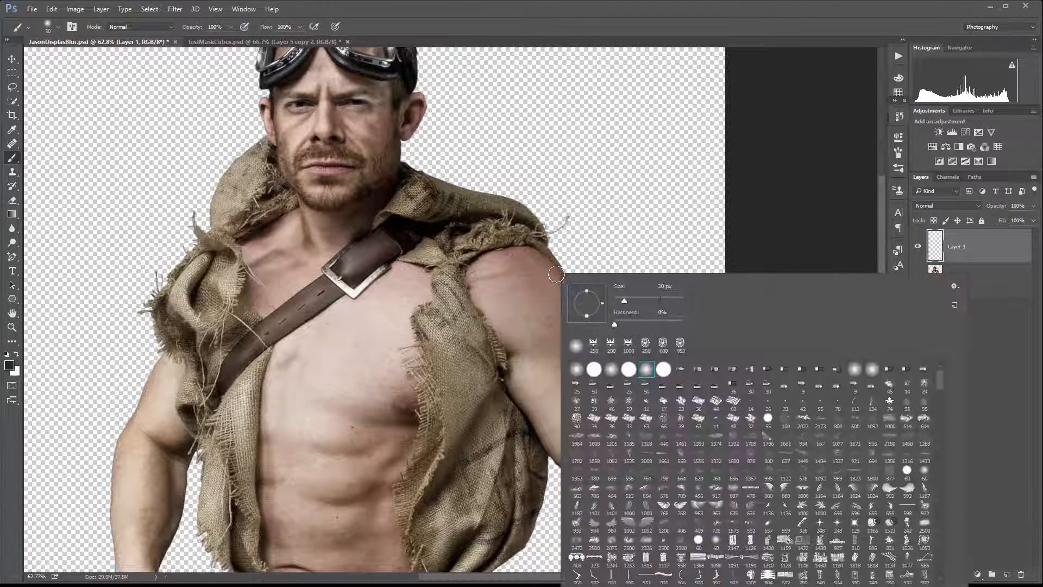
pyautogui.click(593, 344)
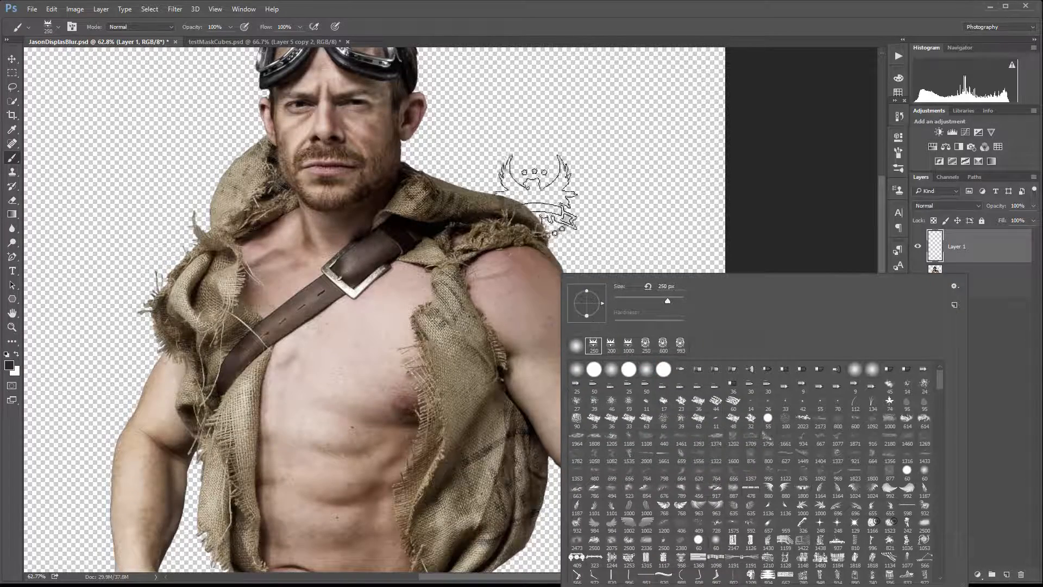
pyautogui.click(518, 294)
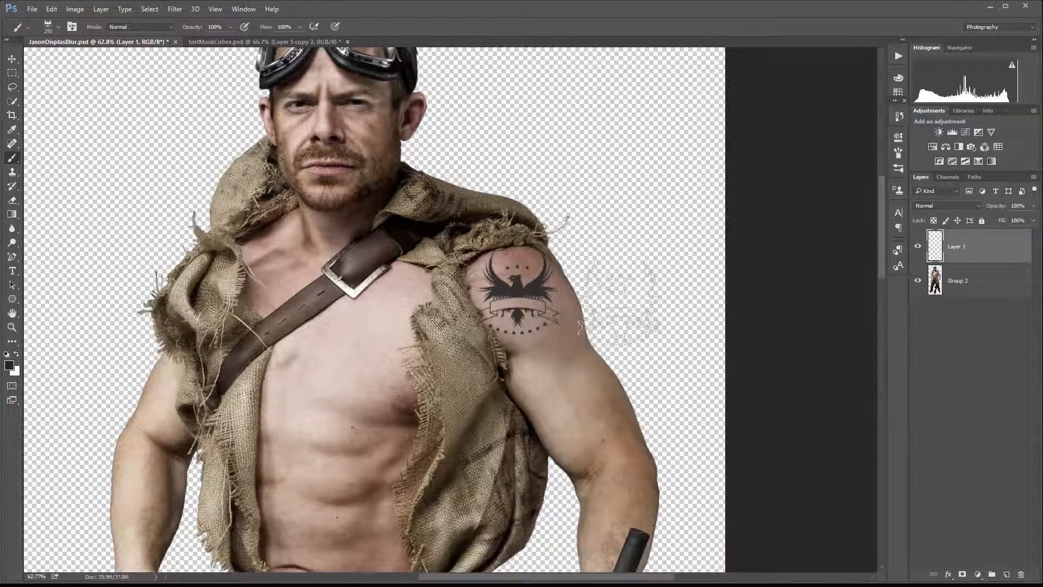
# Move the eagle stamp further onto the shoulder.
pyautogui.scroll(3, 515, 305)
pyautogui.scroll(2, 514, 304)
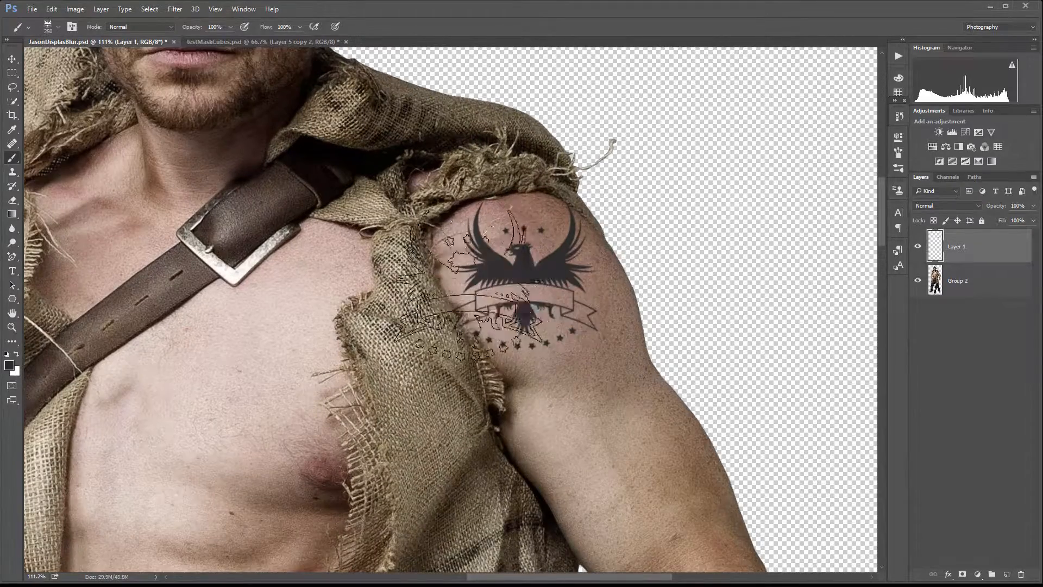
pyautogui.click(11, 59)
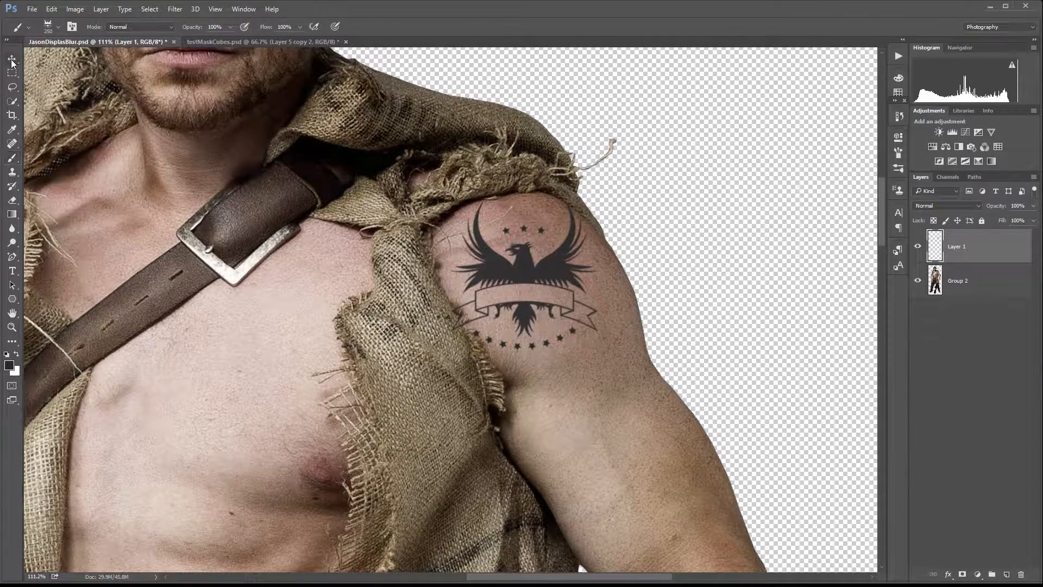
pyautogui.moveTo(522, 261)
pyautogui.mouseDown()
pyautogui.moveTo(589, 274)
pyautogui.moveTo(577, 264)
pyautogui.mouseUp()
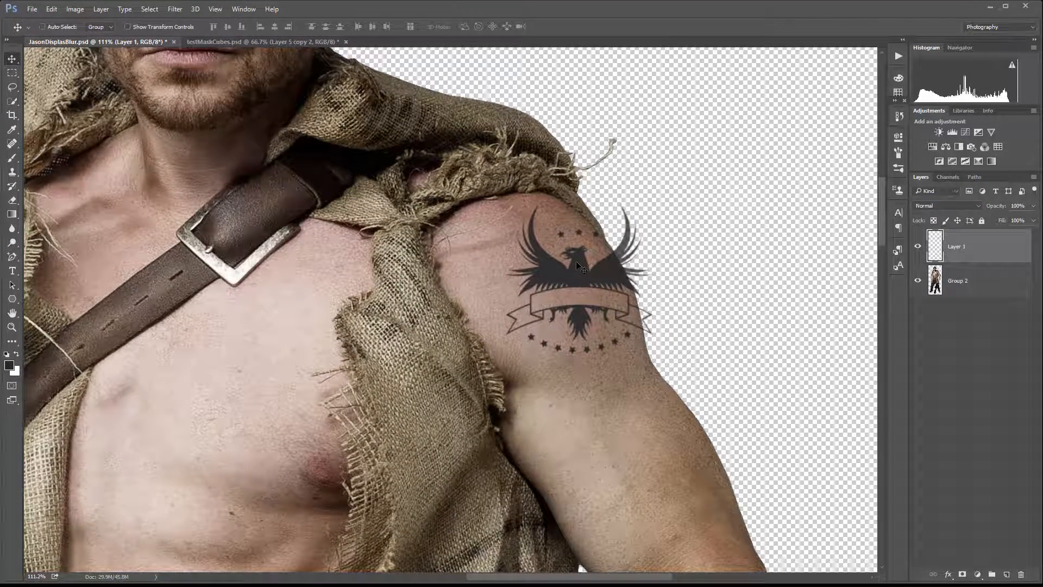
# Rotate the eagle stamp about -23° with Free Transform, commit it, and nudge it into place.
pyautogui.hotkey('ctrl', 't')
pyautogui.moveTo(661, 359); pyautogui.dragTo(672, 315)
pyautogui.hotkey('ctrl', 'z')
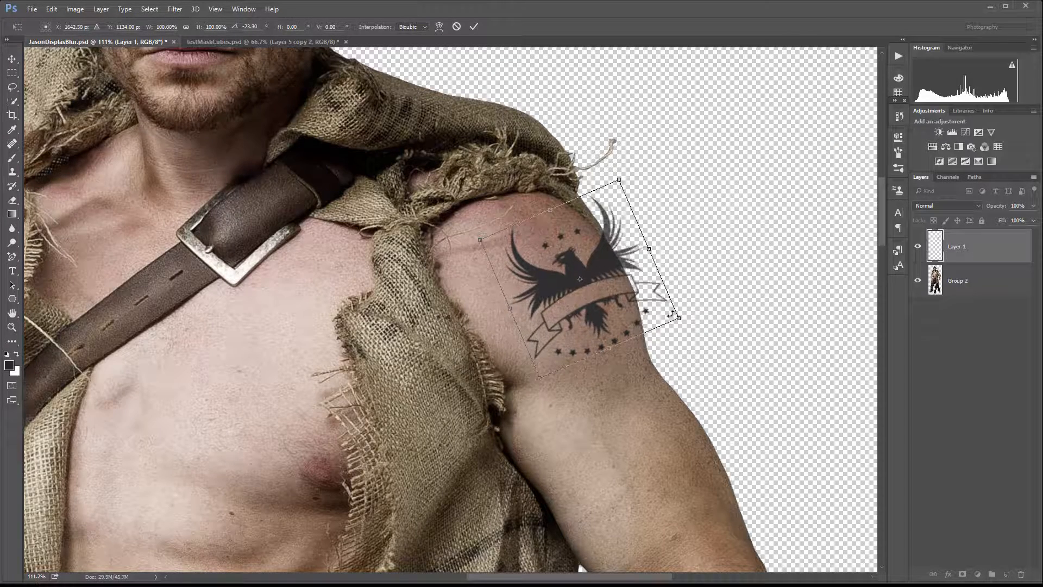
pyautogui.press('Return')
pyautogui.moveTo(575, 276); pyautogui.dragTo(582, 269)
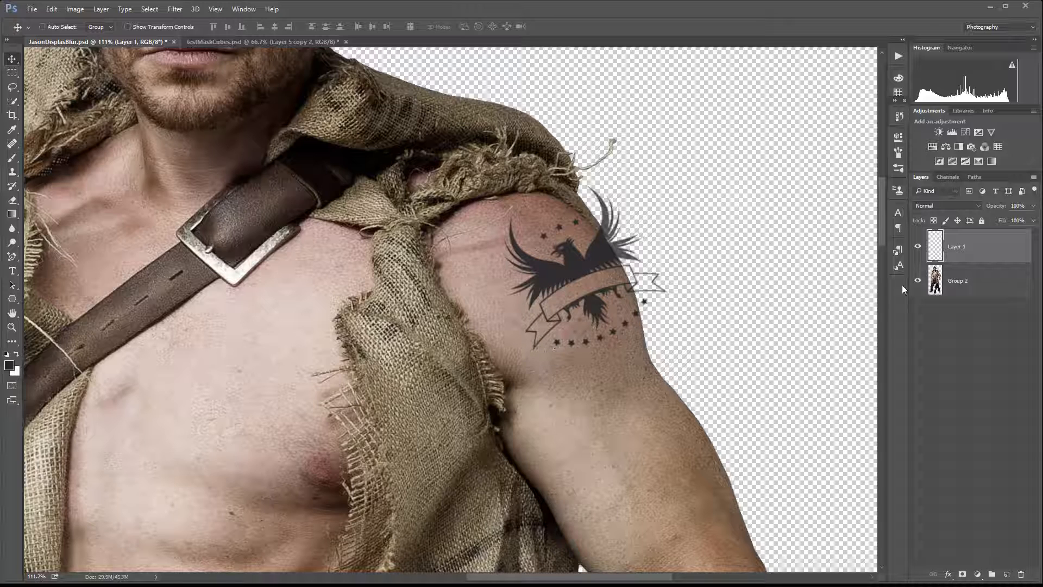
# Select the Group 2 layer and add a new empty layer above it.
pyautogui.click(985, 277)
pyautogui.click(1007, 575)
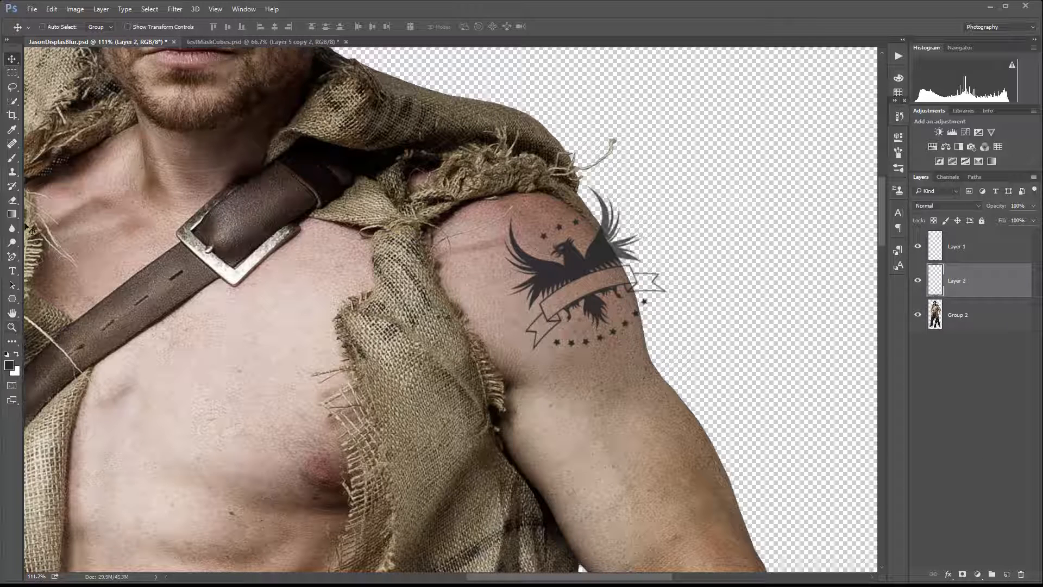
# Paint a dark soft-brush shadow stroke down the shoulder's outer edge on Layer 2 with a small soft round brush.
pyautogui.click(12, 158)
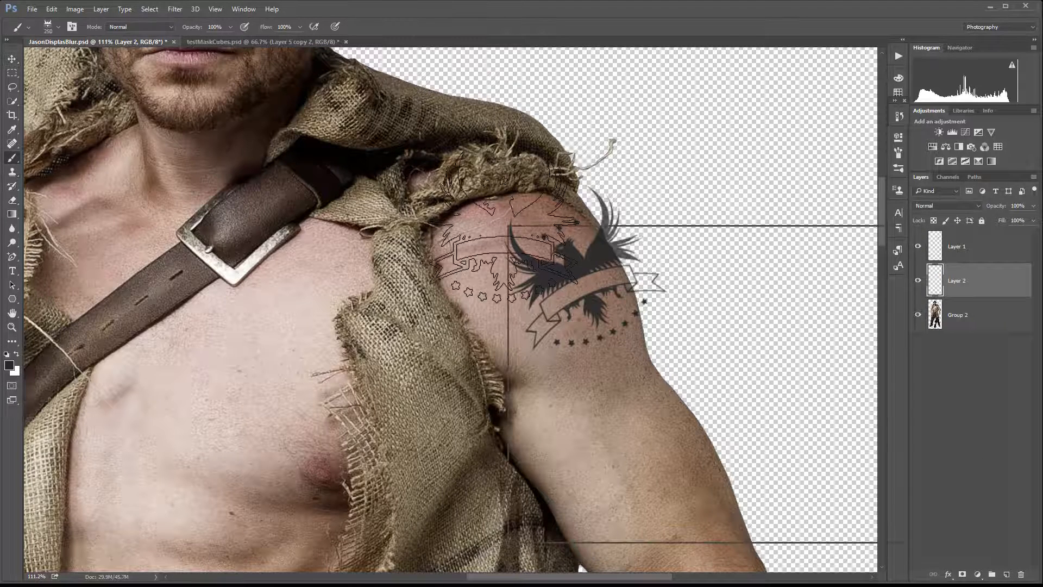
pyautogui.rightClick(501, 226)
pyautogui.click(593, 320)
pyautogui.click(583, 252)
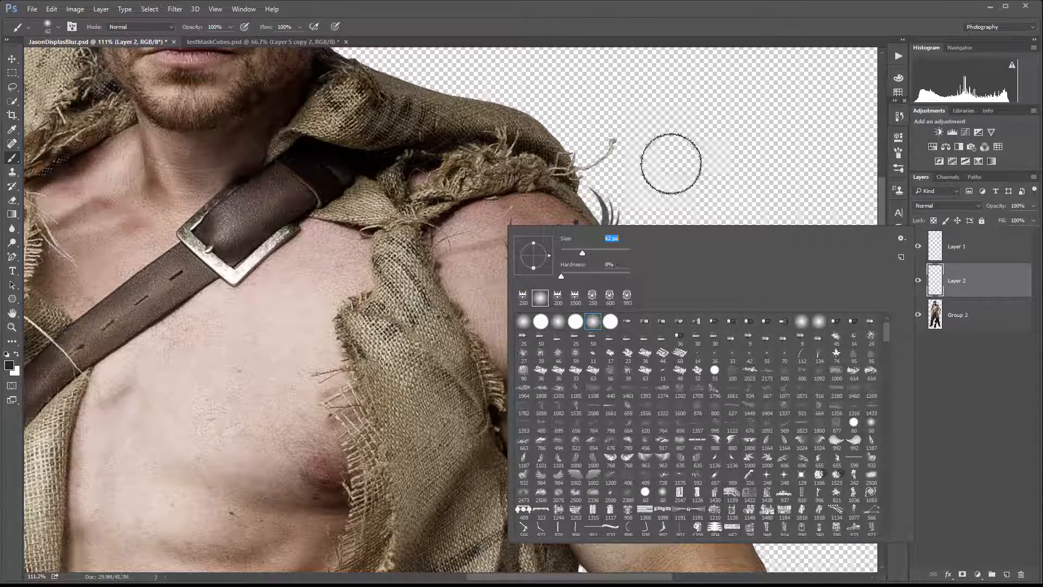
pyautogui.click(671, 163)
pyautogui.hotkey('ctrl', 'z')
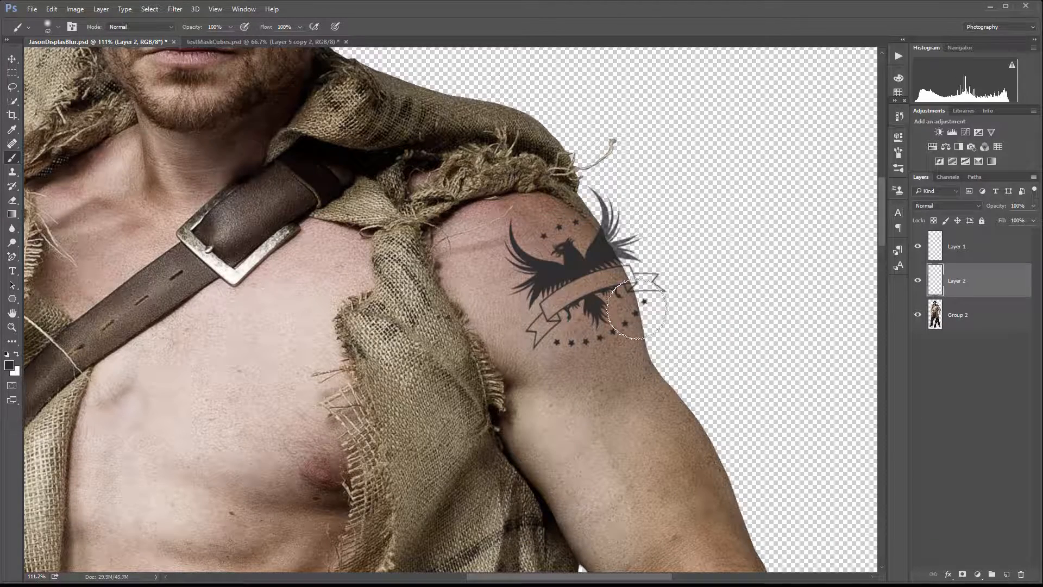
pyautogui.press('[')
pyautogui.press('[')
pyautogui.press('[')
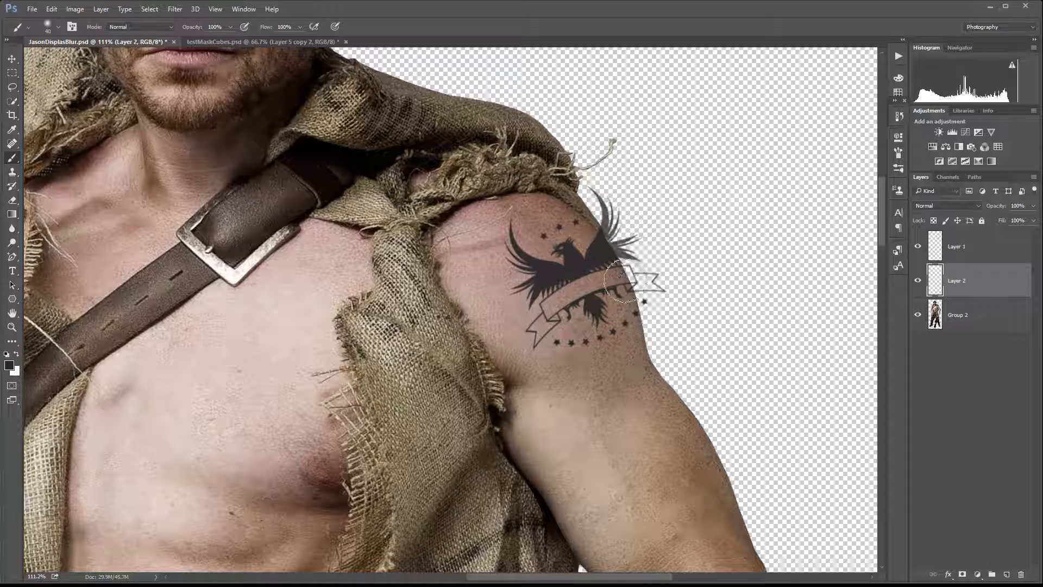
pyautogui.press('[')
pyautogui.moveTo(594, 228)
pyautogui.mouseDown()
pyautogui.moveTo(624, 284)
pyautogui.moveTo(630, 348)
pyautogui.moveTo(603, 254)
pyautogui.moveTo(637, 336)
pyautogui.moveTo(620, 270)
pyautogui.moveTo(610, 339)
pyautogui.moveTo(584, 349)
pyautogui.moveTo(613, 309)
pyautogui.moveTo(606, 340)
pyautogui.moveTo(618, 338)
pyautogui.moveTo(625, 315)
pyautogui.moveTo(638, 331)
pyautogui.mouseUp()
# Paint white highlights over the front of the shoulder on Layer 2, then hide Layer 2 and the eagle Layer 1.
pyautogui.press('x')
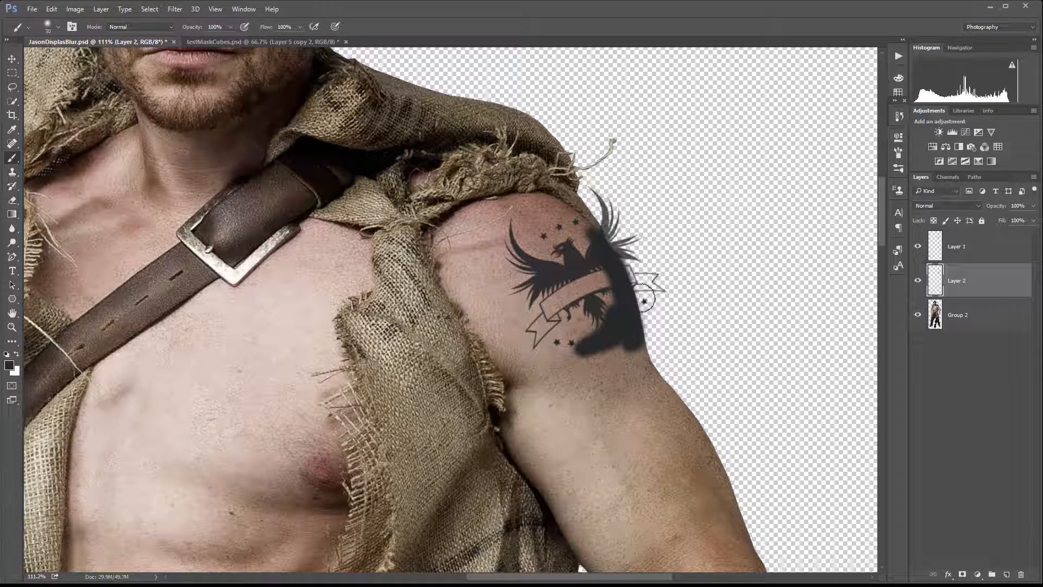
pyautogui.moveTo(556, 237)
pyautogui.mouseDown()
pyautogui.moveTo(511, 259)
pyautogui.moveTo(510, 230)
pyautogui.moveTo(524, 277)
pyautogui.moveTo(513, 288)
pyautogui.moveTo(554, 230)
pyautogui.moveTo(511, 256)
pyautogui.moveTo(520, 252)
pyautogui.moveTo(542, 327)
pyautogui.moveTo(520, 267)
pyautogui.moveTo(553, 304)
pyautogui.moveTo(578, 259)
pyautogui.mouseUp()
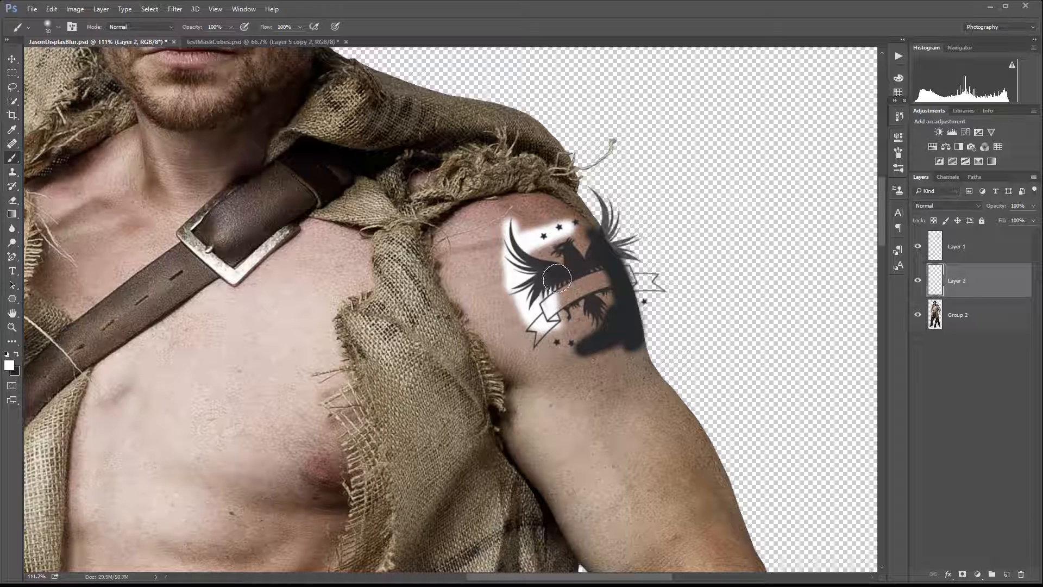
pyautogui.moveTo(523, 293)
pyautogui.mouseDown()
pyautogui.moveTo(539, 332)
pyautogui.moveTo(509, 266)
pyautogui.moveTo(568, 224)
pyautogui.moveTo(502, 216)
pyautogui.mouseUp()
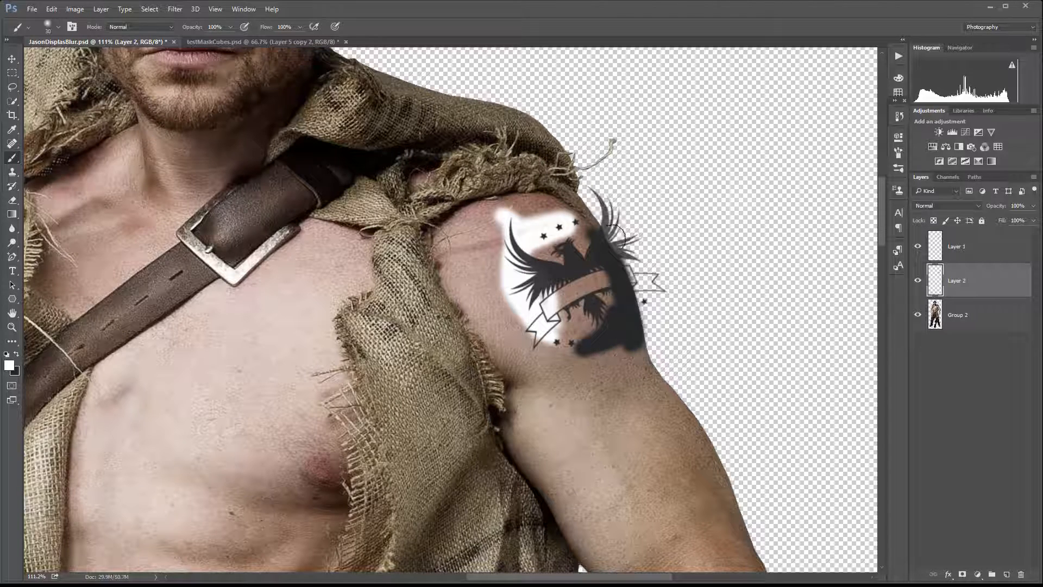
pyautogui.click(917, 281)
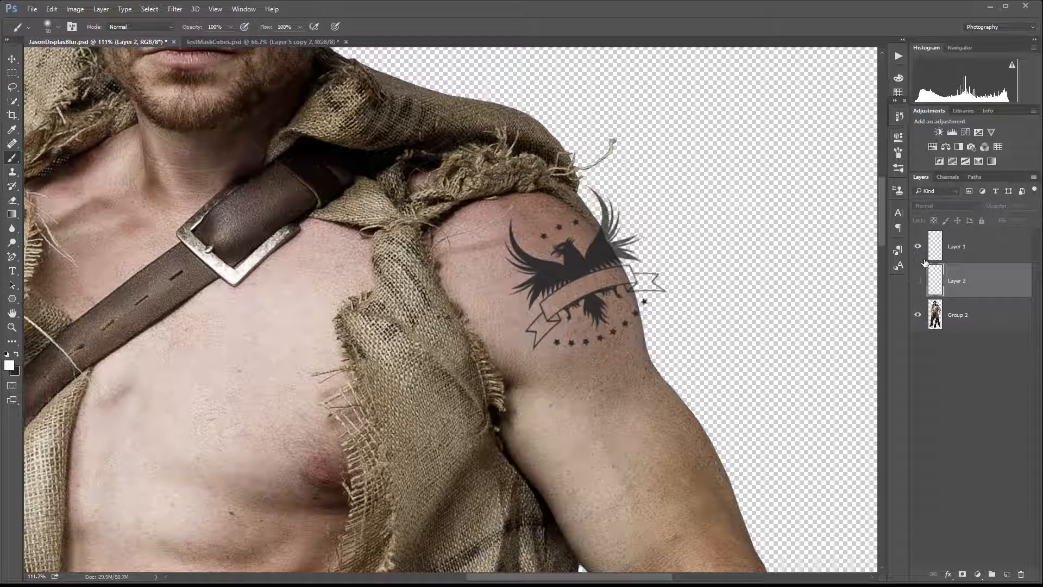
pyautogui.click(918, 247)
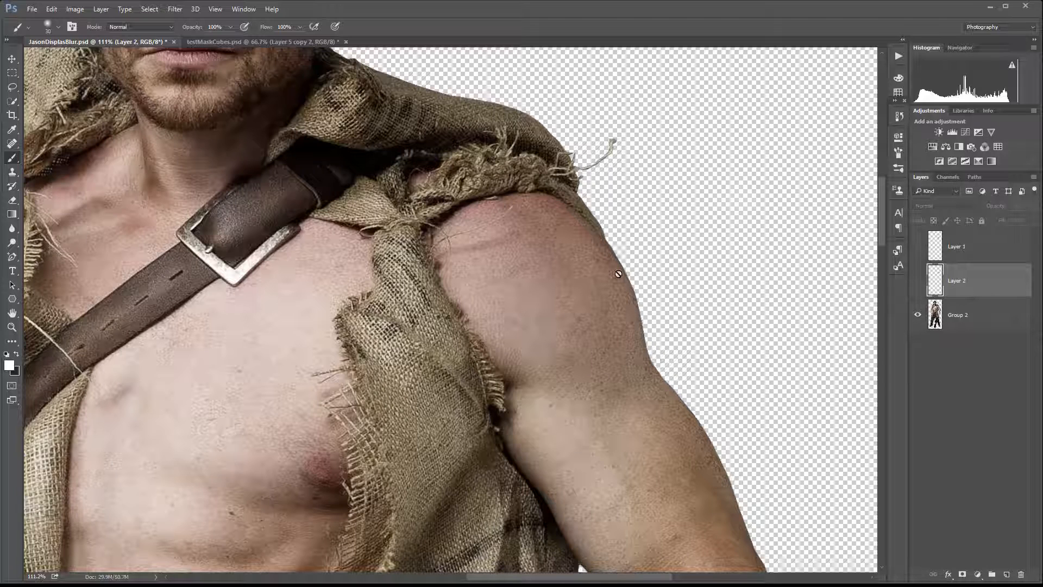
# Add a new empty layer directly above Group 2 and name it Grey.
pyautogui.click(981, 328)
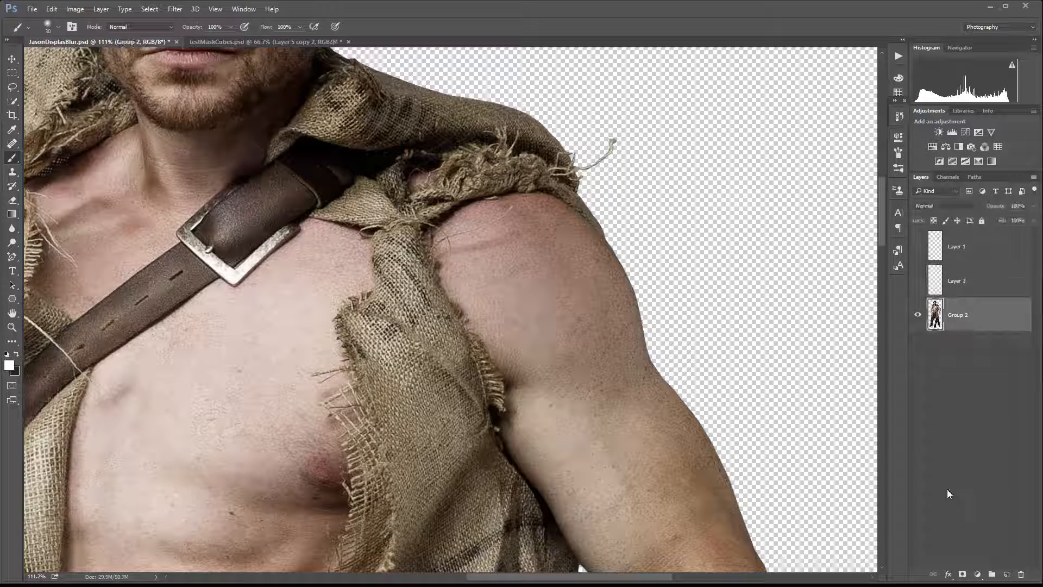
pyautogui.click(1007, 574)
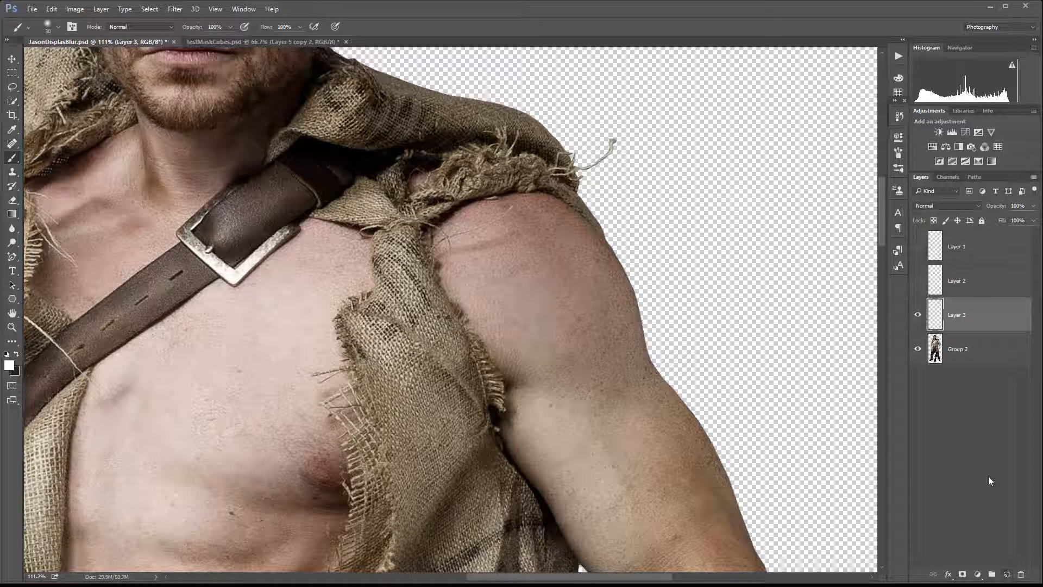
pyautogui.doubleClick(961, 315)
pyautogui.write('Grey')
pyautogui.click(1002, 318)
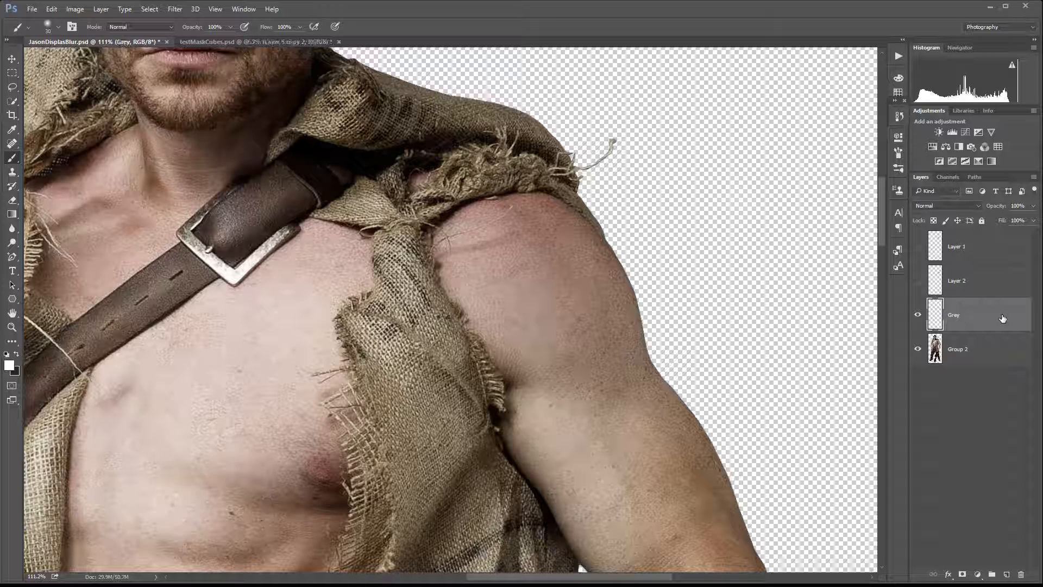
# Fill the Grey layer with 50% Gray, clip it to Group 2, and set its blend mode to Soft Light.
pyautogui.hotkey('shift', 'F5')
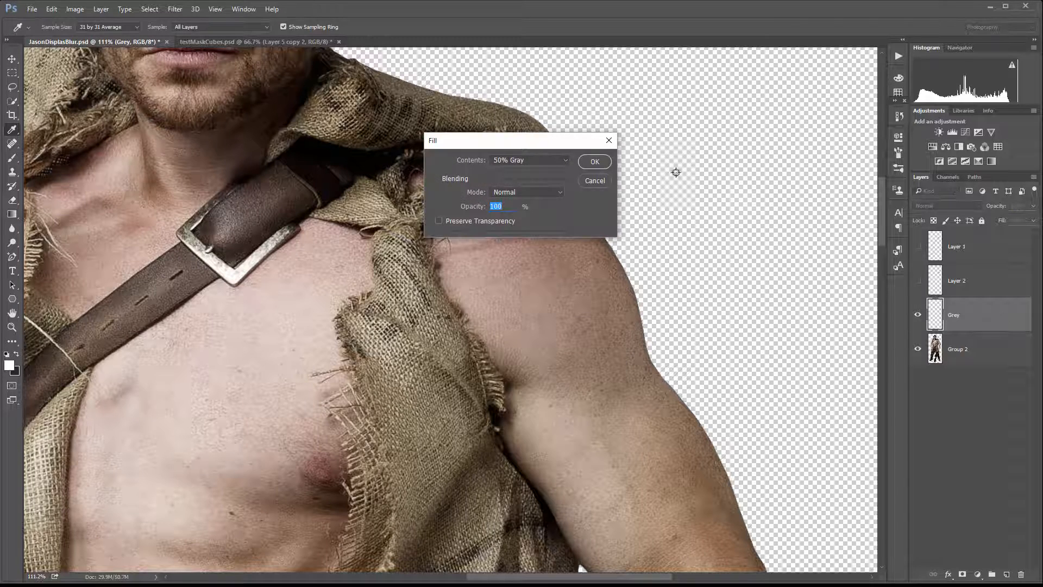
pyautogui.click(593, 162)
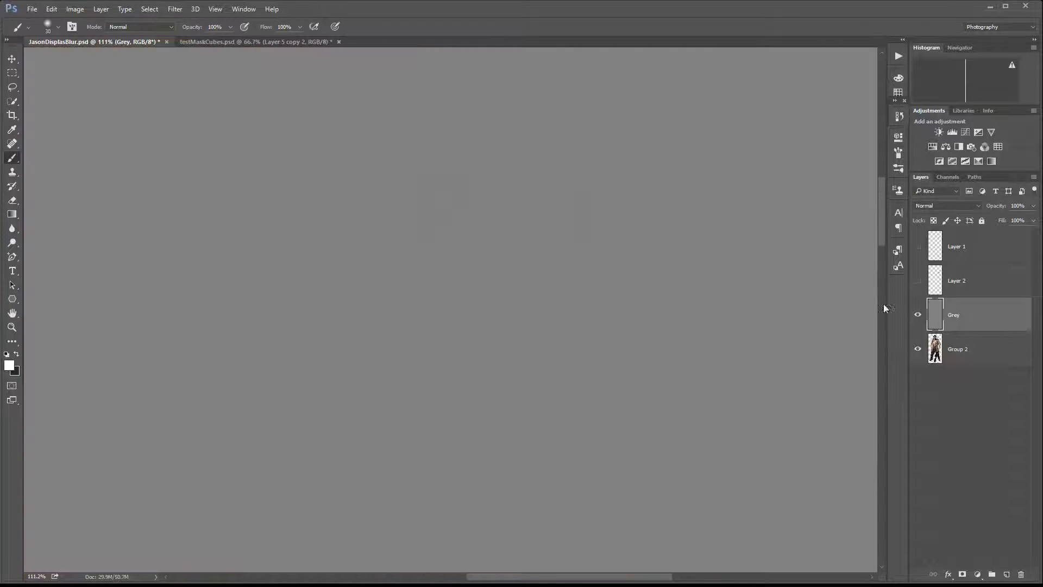
pyautogui.keyDown('alt'); pyautogui.click(983, 327); pyautogui.keyUp('alt')
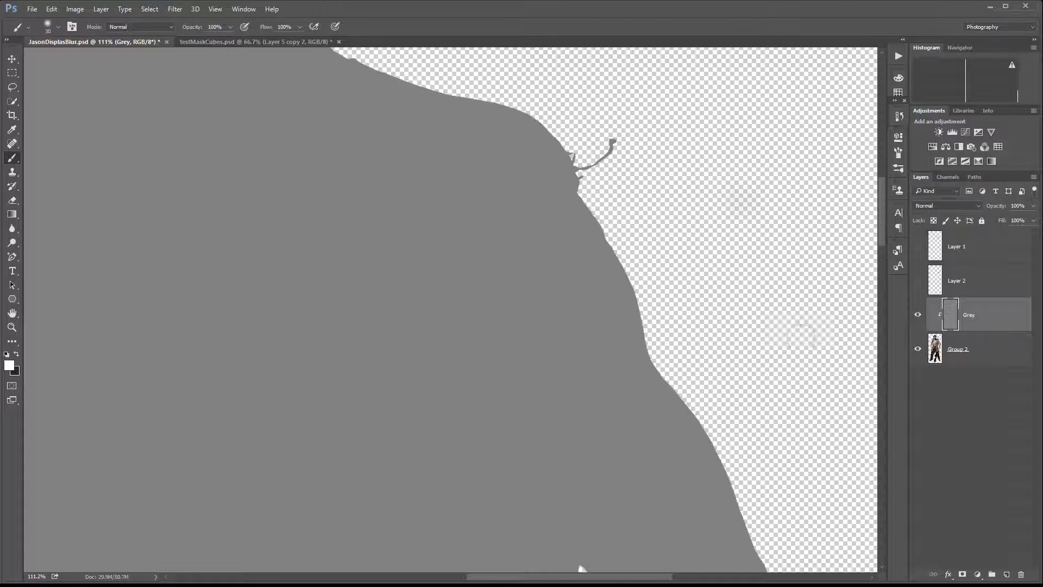
pyautogui.click(977, 206)
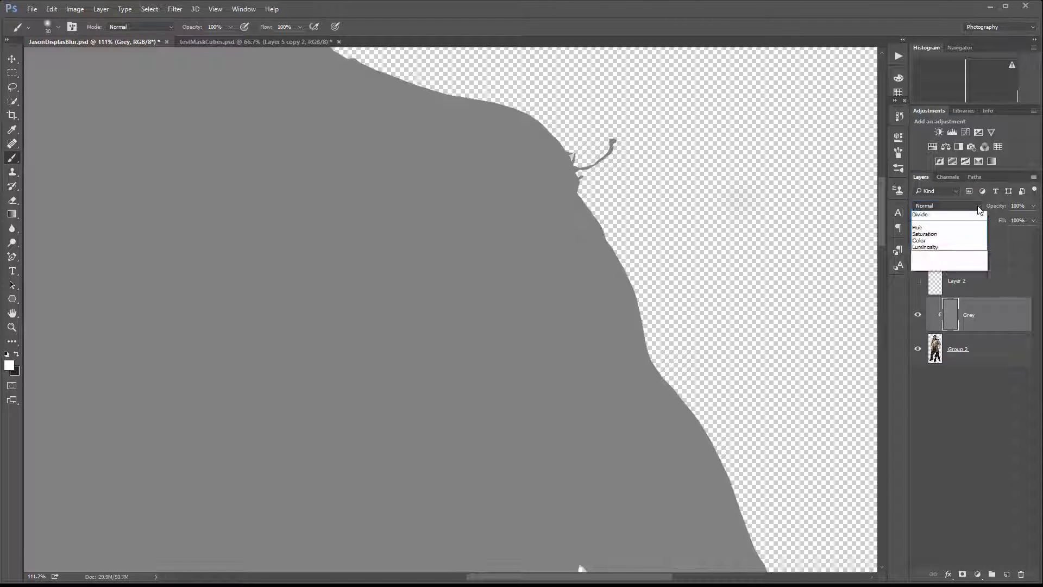
pyautogui.click(954, 321)
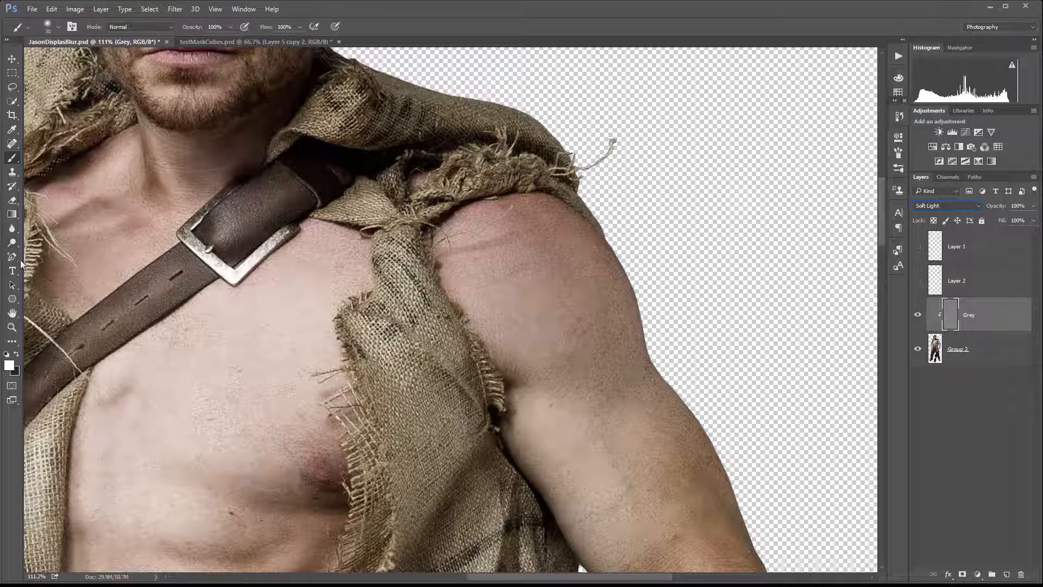
# Dodge and burn the shoulder's highlights and shadows on the Grey layer with a 10% opacity brush in black and white.
pyautogui.click(16, 355)
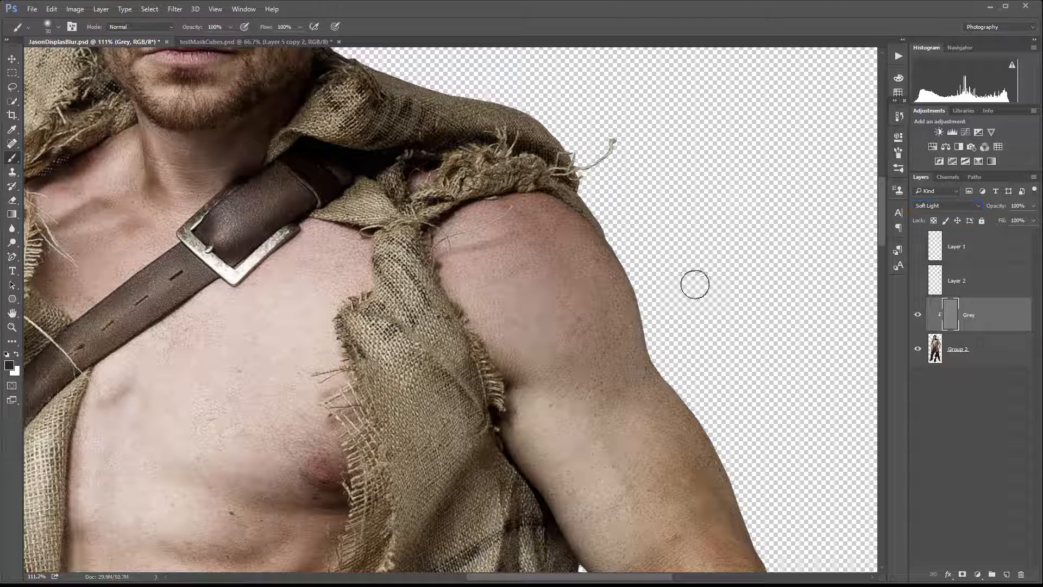
pyautogui.click(604, 239)
pyautogui.press('1')
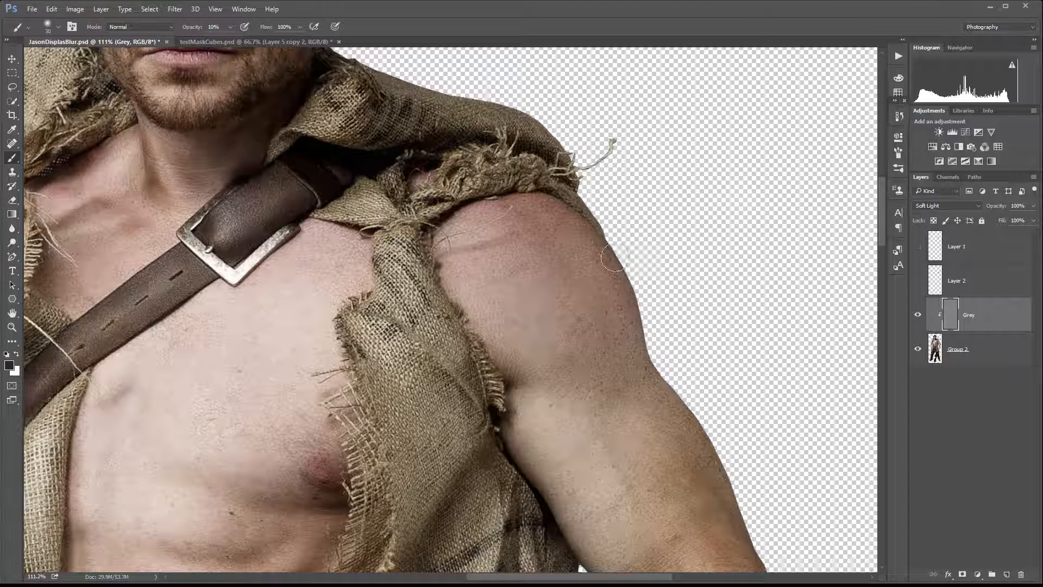
pyautogui.moveTo(631, 261)
pyautogui.mouseDown()
pyautogui.moveTo(637, 321)
pyautogui.moveTo(623, 372)
pyautogui.mouseUp()
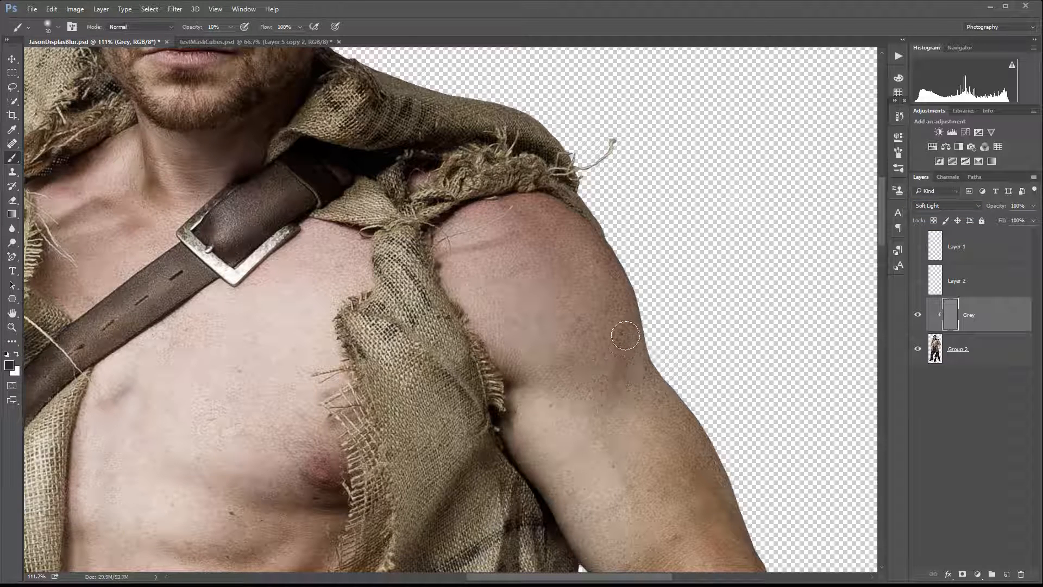
pyautogui.press(']')
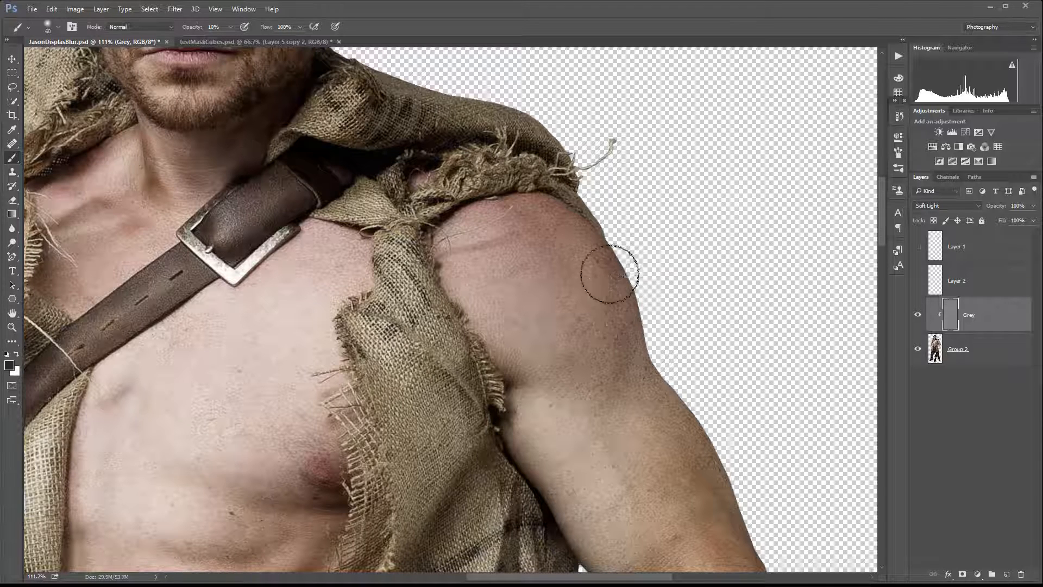
pyautogui.press(']')
pyautogui.press(']')
pyautogui.moveTo(635, 318)
pyautogui.mouseDown()
pyautogui.moveTo(566, 359)
pyautogui.moveTo(616, 328)
pyautogui.moveTo(634, 352)
pyautogui.moveTo(631, 283)
pyautogui.moveTo(647, 291)
pyautogui.moveTo(645, 335)
pyautogui.moveTo(624, 361)
pyautogui.moveTo(602, 217)
pyautogui.moveTo(627, 251)
pyautogui.moveTo(612, 371)
pyautogui.moveTo(628, 350)
pyautogui.moveTo(640, 291)
pyautogui.mouseUp()
pyautogui.press('x')
pyautogui.moveTo(572, 245)
pyautogui.mouseDown()
pyautogui.moveTo(516, 277)
pyautogui.moveTo(544, 220)
pyautogui.moveTo(522, 265)
pyautogui.moveTo(546, 323)
pyautogui.moveTo(531, 224)
pyautogui.moveTo(551, 217)
pyautogui.moveTo(523, 243)
pyautogui.moveTo(555, 245)
pyautogui.moveTo(551, 276)
pyautogui.moveTo(556, 217)
pyautogui.moveTo(524, 250)
pyautogui.moveTo(521, 240)
pyautogui.moveTo(526, 302)
pyautogui.moveTo(554, 301)
pyautogui.moveTo(554, 244)
pyautogui.moveTo(540, 270)
pyautogui.moveTo(553, 249)
pyautogui.moveTo(569, 340)
pyautogui.moveTo(565, 268)
pyautogui.moveTo(561, 291)
pyautogui.moveTo(502, 273)
pyautogui.moveTo(533, 261)
pyautogui.moveTo(541, 301)
pyautogui.moveTo(545, 241)
pyautogui.moveTo(509, 253)
pyautogui.moveTo(542, 326)
pyautogui.moveTo(554, 272)
pyautogui.moveTo(548, 316)
pyautogui.moveTo(525, 294)
pyautogui.moveTo(540, 242)
pyautogui.mouseUp()
pyautogui.press('x')
pyautogui.moveTo(634, 365)
pyautogui.mouseDown()
pyautogui.moveTo(595, 356)
pyautogui.moveTo(630, 344)
pyautogui.moveTo(630, 313)
pyautogui.moveTo(618, 351)
pyautogui.moveTo(621, 275)
pyautogui.moveTo(580, 213)
pyautogui.moveTo(631, 266)
pyautogui.moveTo(632, 328)
pyautogui.moveTo(588, 347)
pyautogui.moveTo(630, 356)
pyautogui.mouseUp()
# Temporarily switch the Grey layer to Normal blending to inspect the shading, then return it to Soft Light.
pyautogui.click(963, 206)
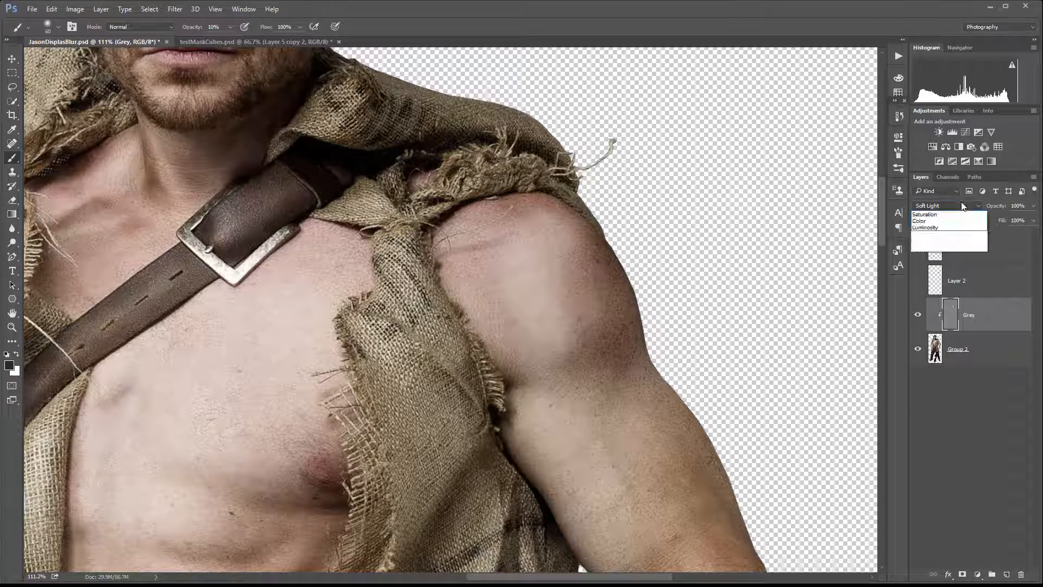
pyautogui.click(946, 214)
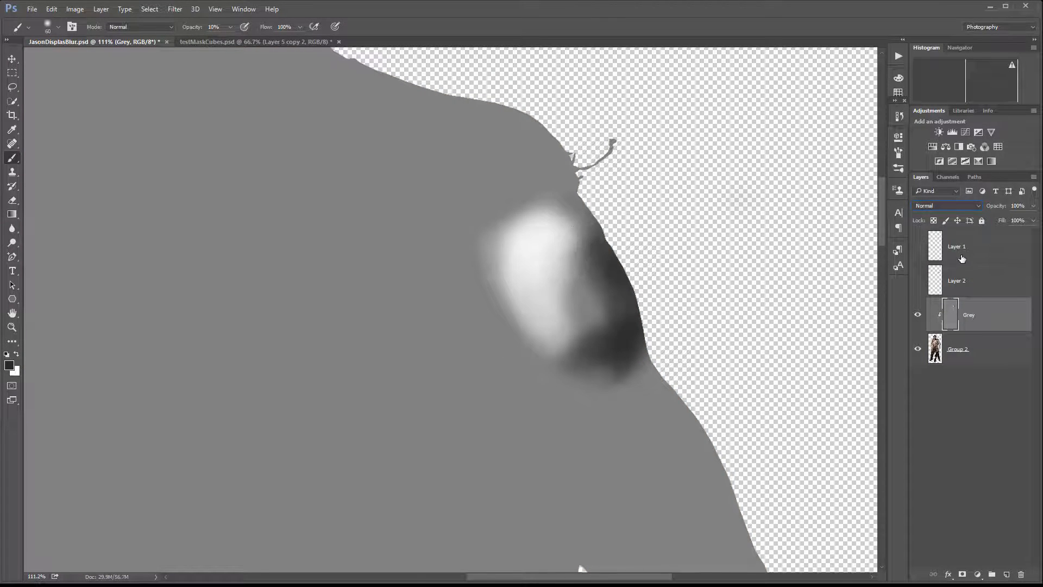
pyautogui.click(981, 209)
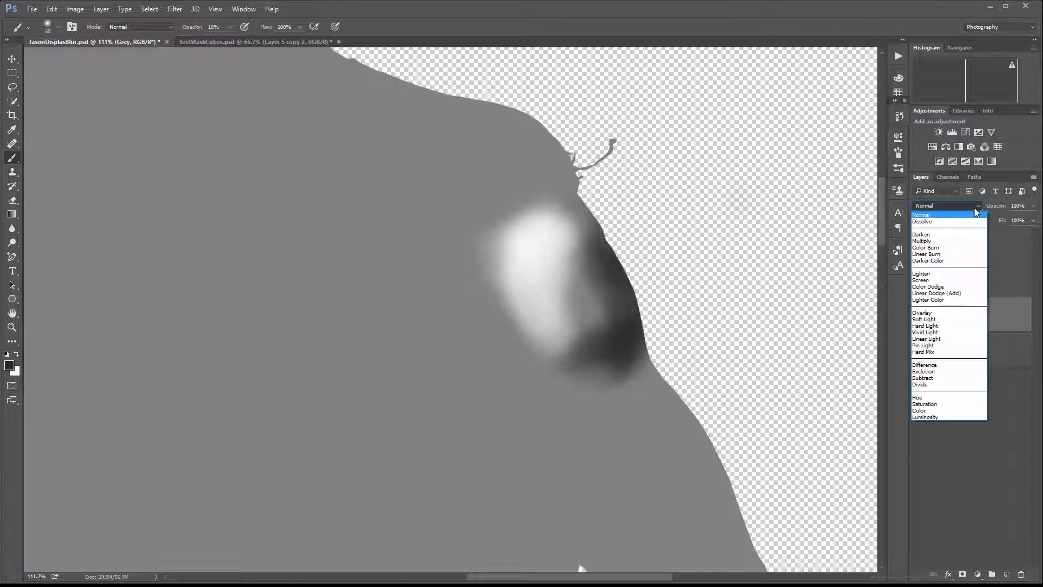
pyautogui.click(970, 325)
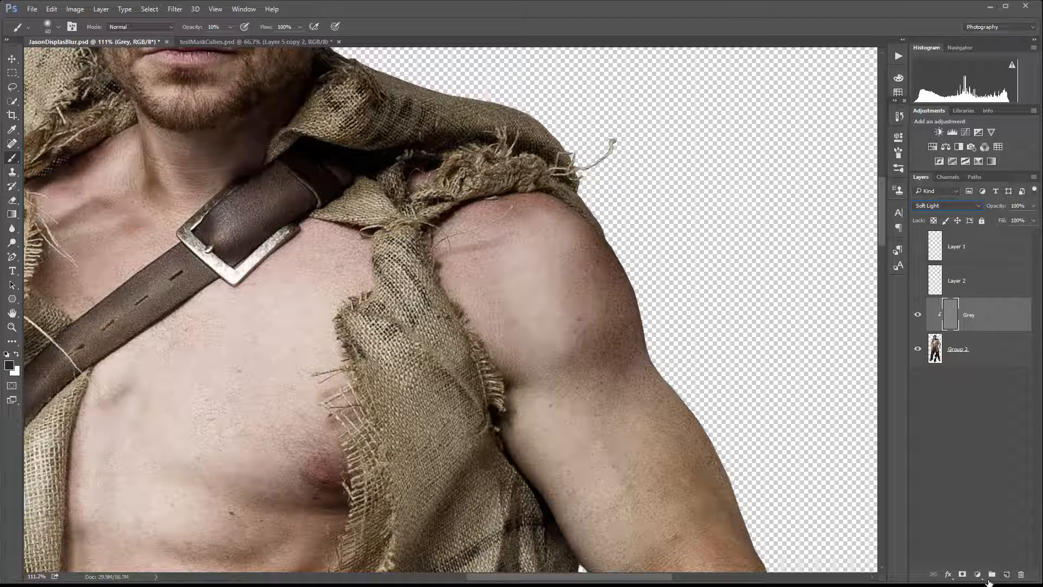
# Add a Black & White adjustment layer above the Grey layer with default settings.
pyautogui.click(978, 575)
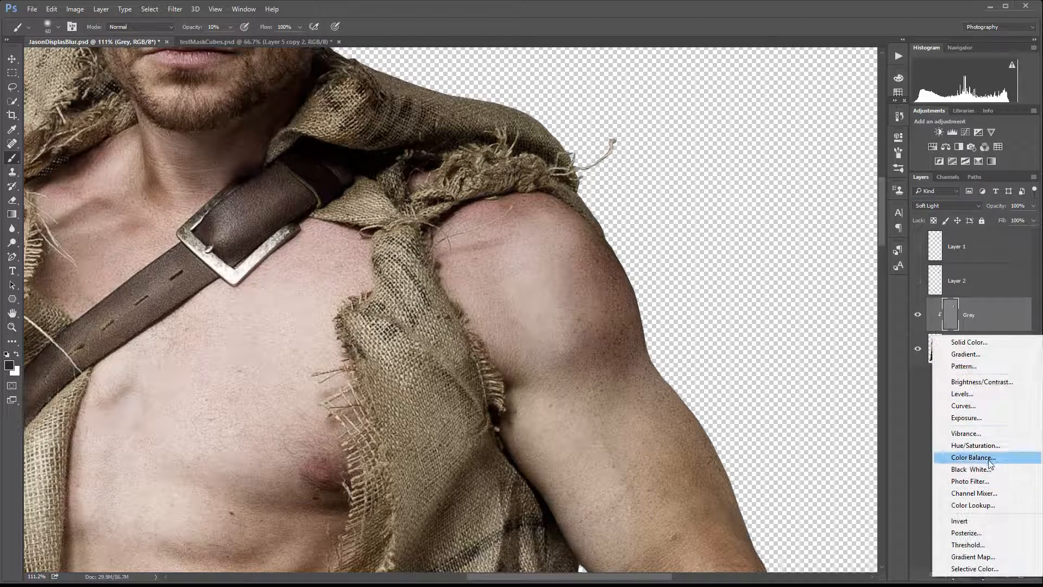
pyautogui.click(979, 469)
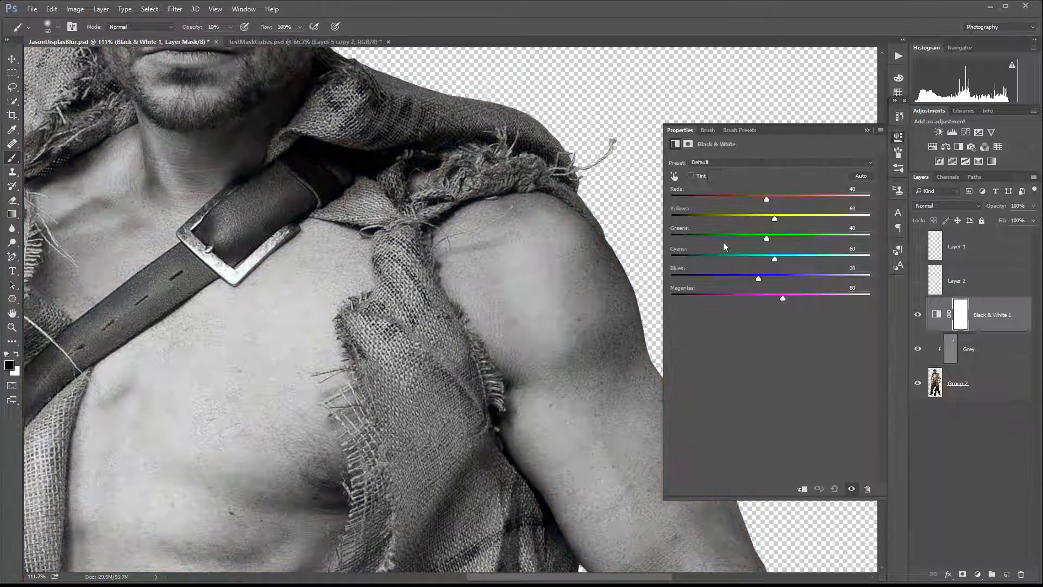
pyautogui.click(899, 139)
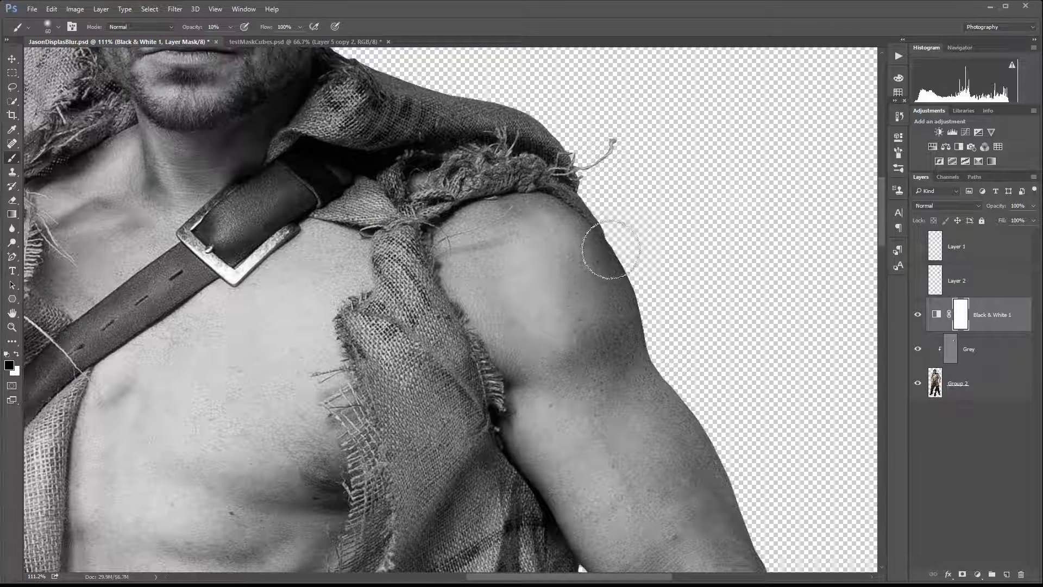
# Stamp all visible layers into a new merged layer above the Black & White adjustment.
pyautogui.press('v')
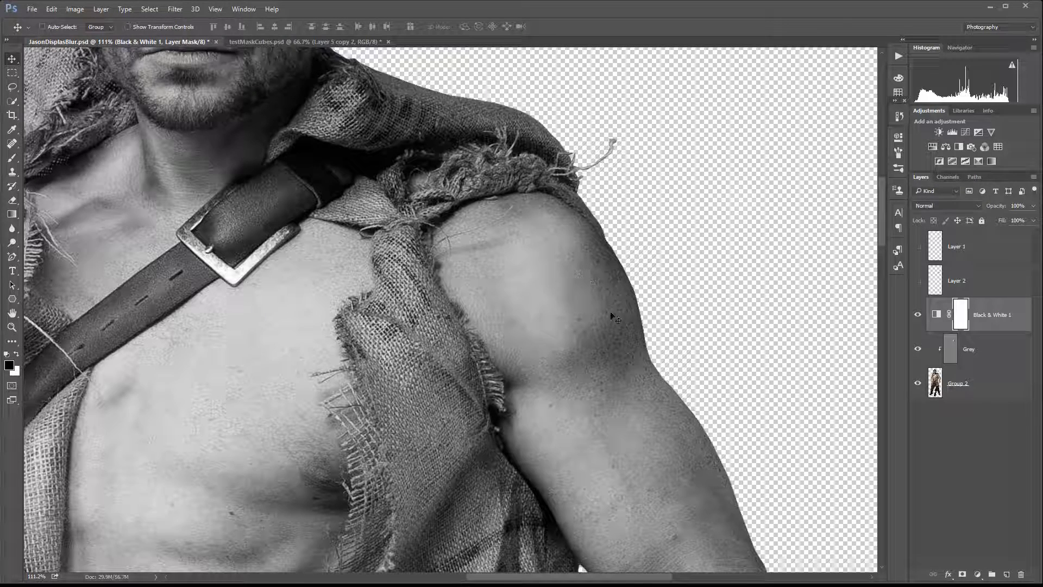
pyautogui.scroll(5, 598, 285)
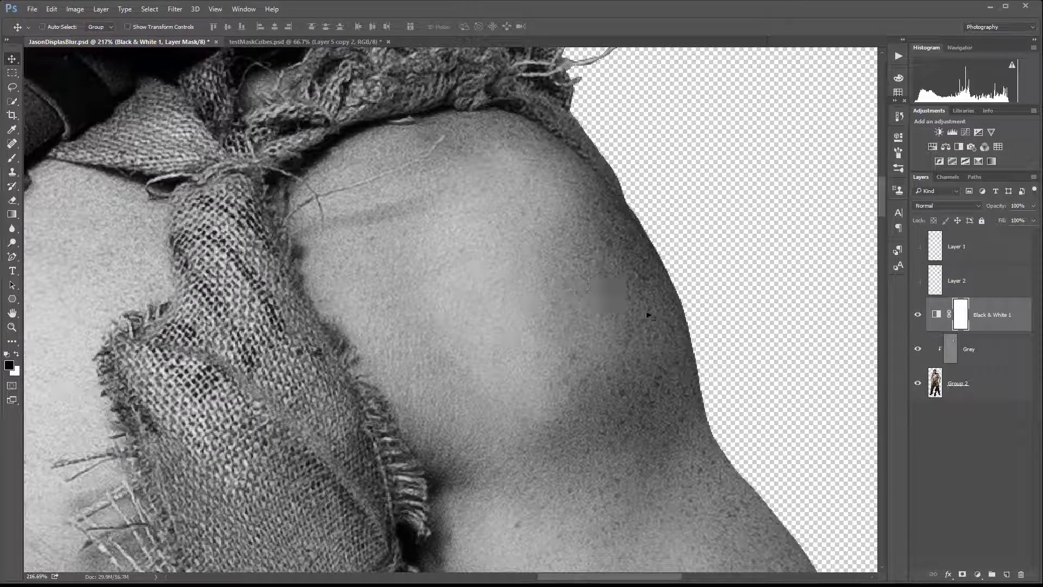
pyautogui.scroll(-4, 587, 308)
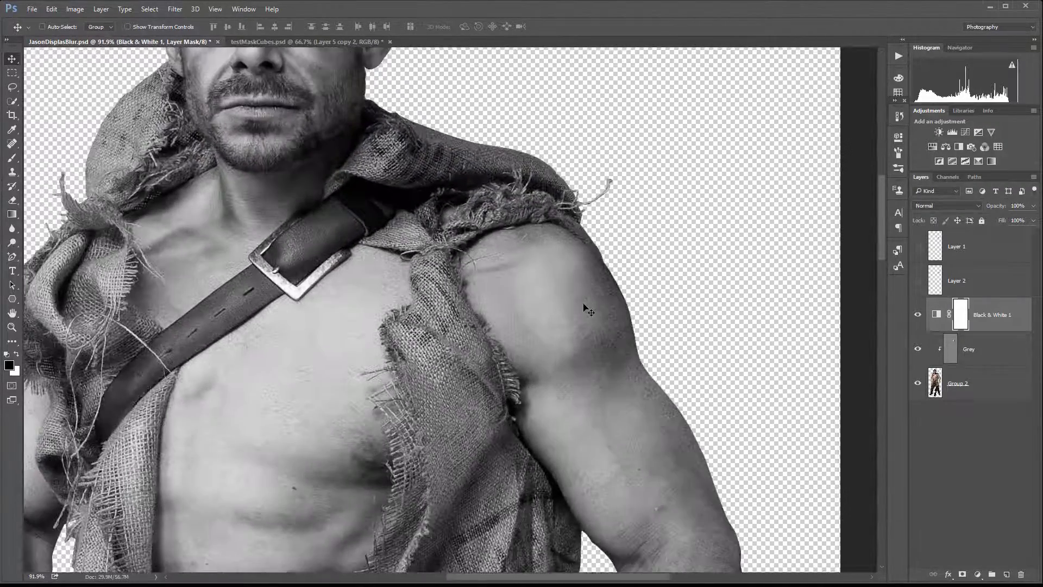
pyautogui.scroll(-1, 587, 290)
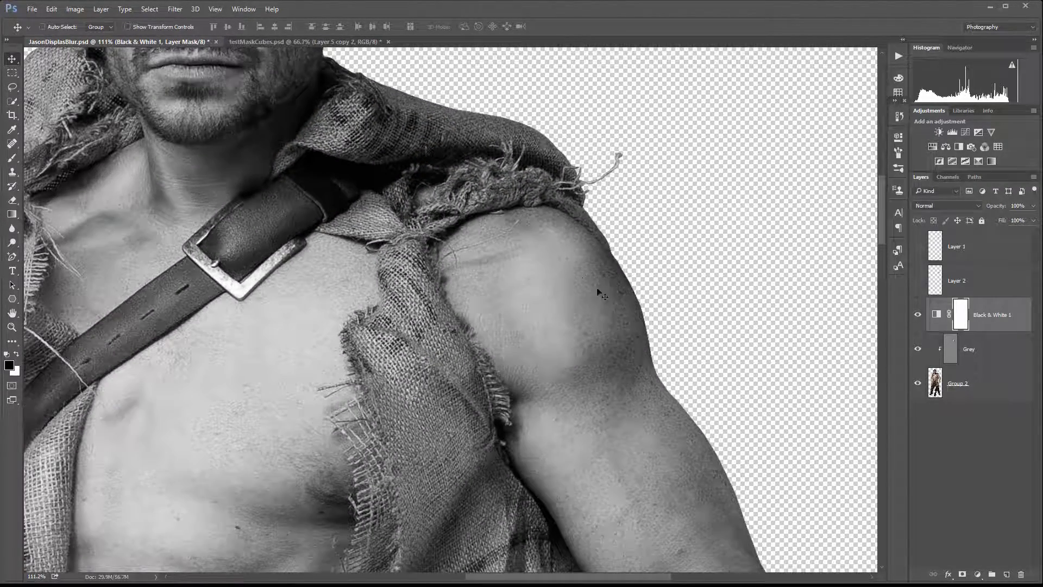
pyautogui.scroll(2, 611, 296)
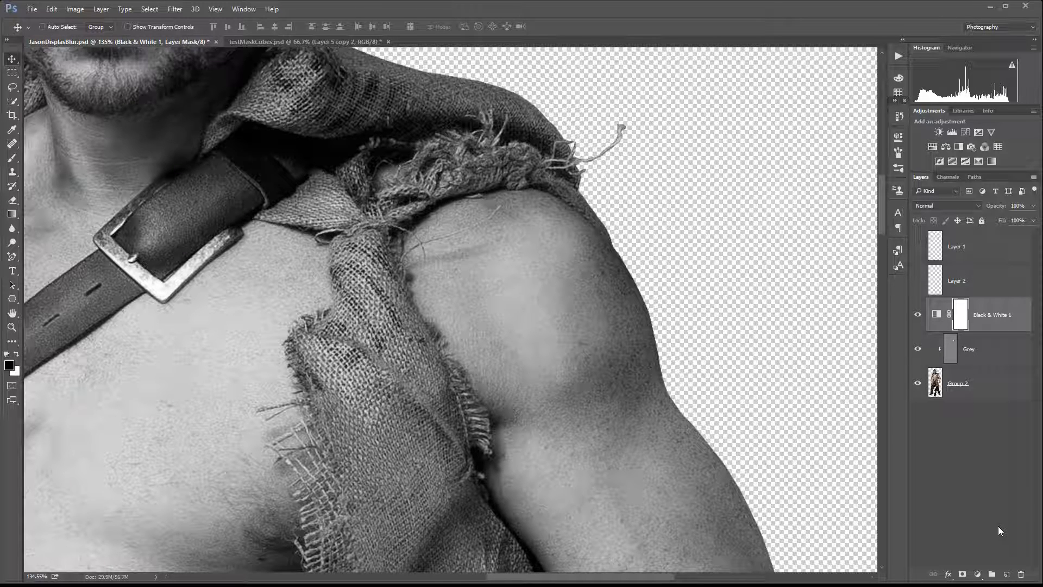
pyautogui.hotkey('ctrl', 'alt', 'shift', 'e')
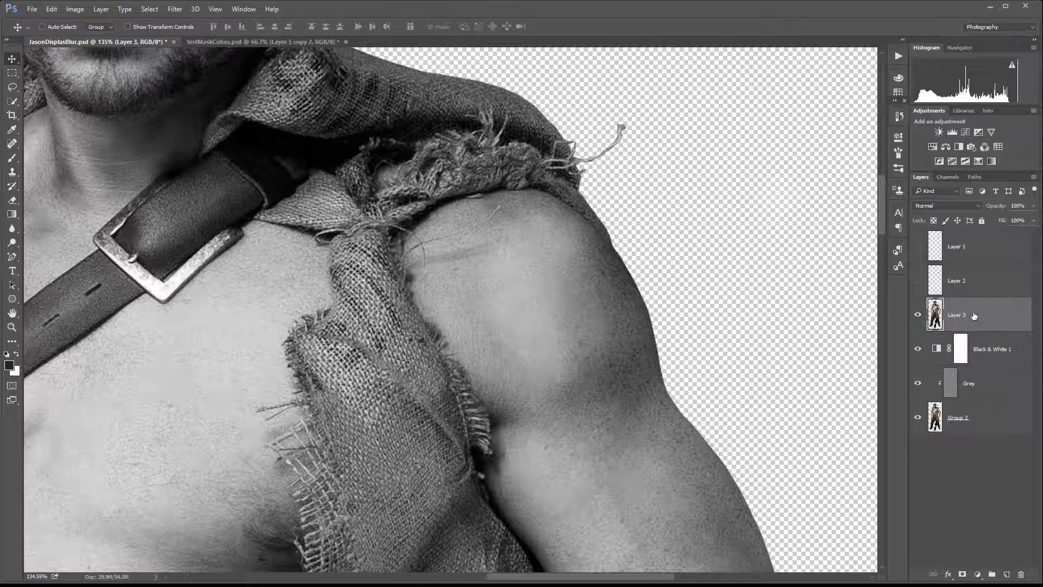
pyautogui.keyDown('alt'); pyautogui.click(1000, 328); pyautogui.keyUp('alt')
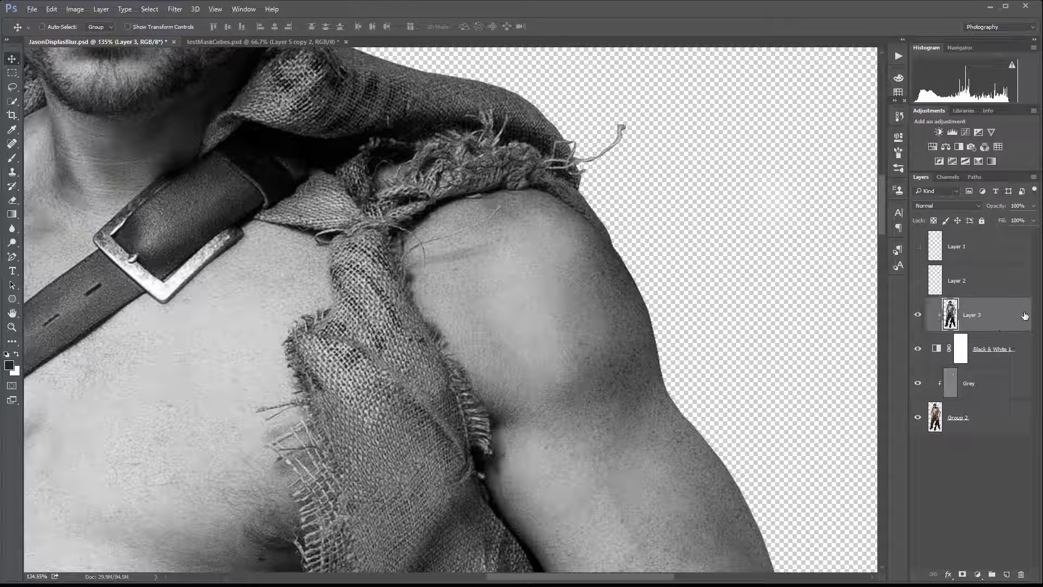
# Apply a slight Gaussian Blur to the merged layer.
pyautogui.click(180, 10)
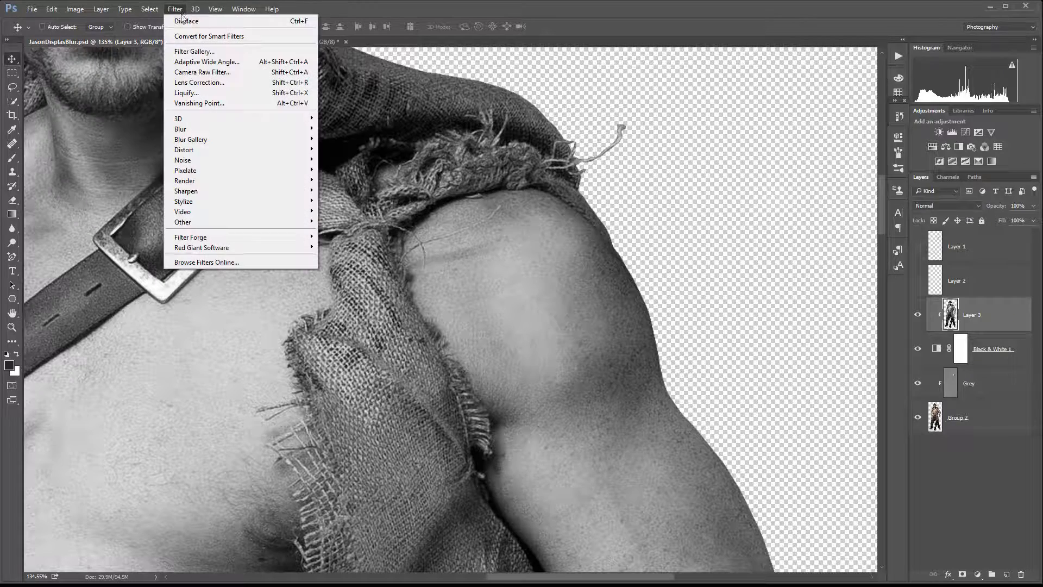
pyautogui.moveTo(261, 129)
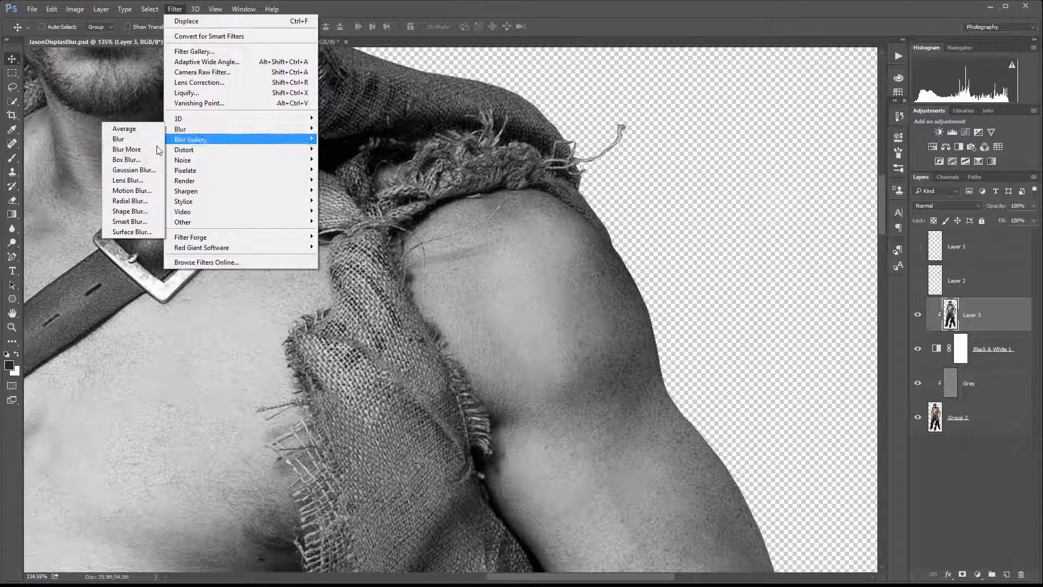
pyautogui.click(133, 170)
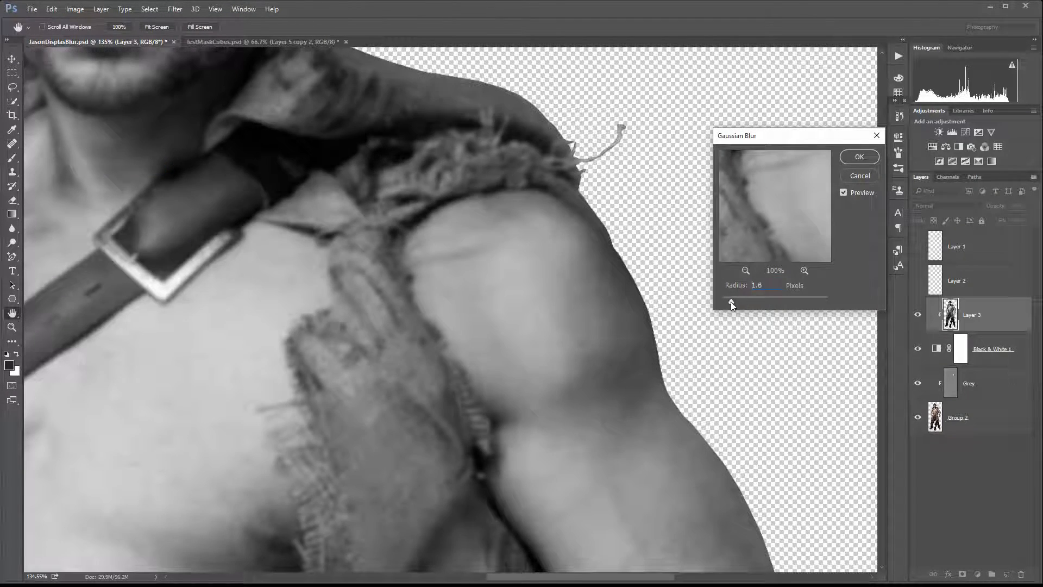
pyautogui.moveTo(732, 301); pyautogui.dragTo(729, 302)
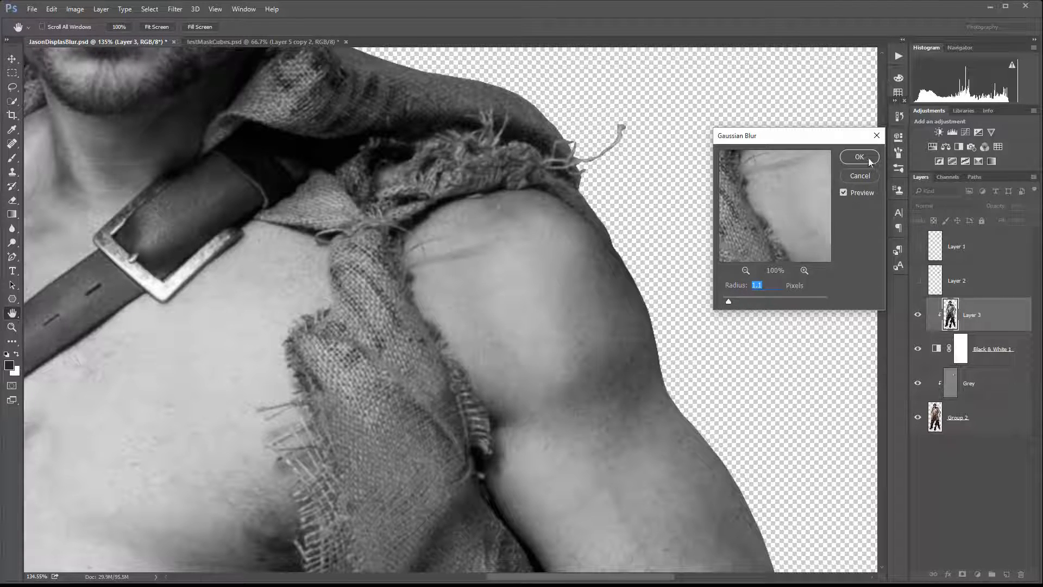
pyautogui.press('Return')
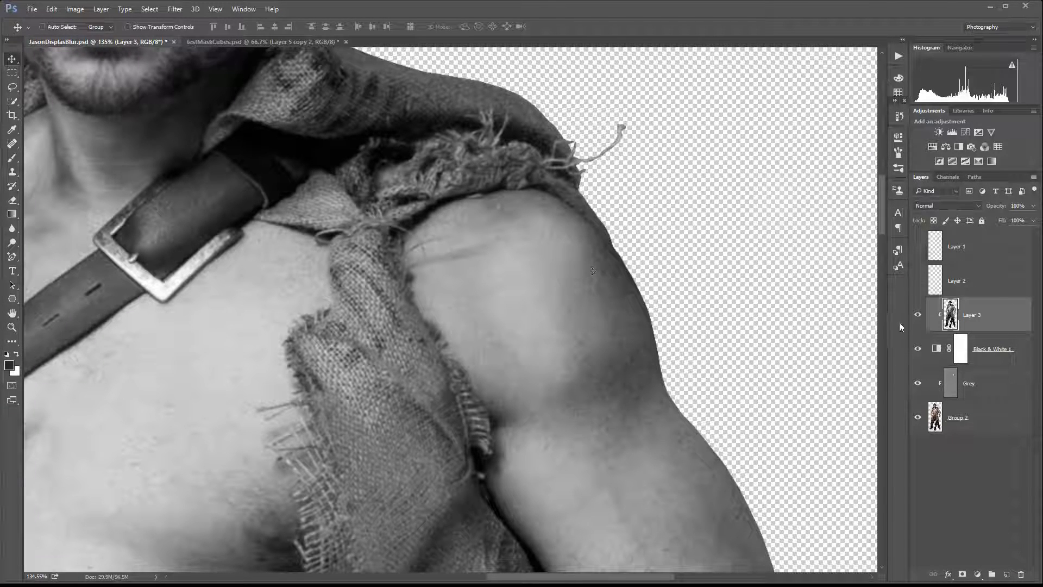
# Clip the Black & White adjustment to the layer below and save the document.
pyautogui.keyDown('alt'); pyautogui.click(1013, 362); pyautogui.keyUp('alt')
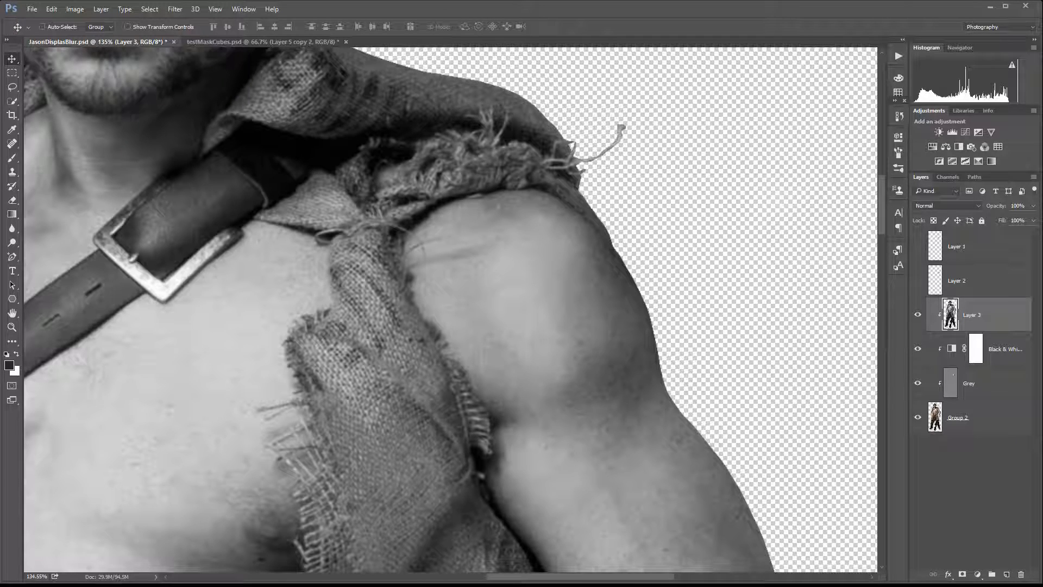
pyautogui.hotkey('ctrl', 's')
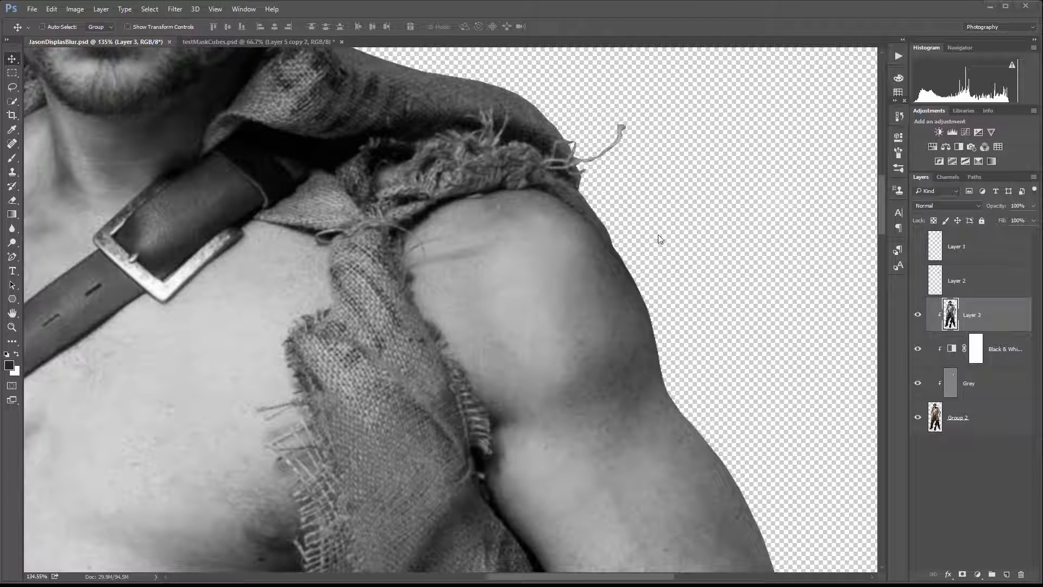
# Hide the Grey and merged layers, and delete the empty Layer 2.
pyautogui.click(917, 383)
pyautogui.click(918, 315)
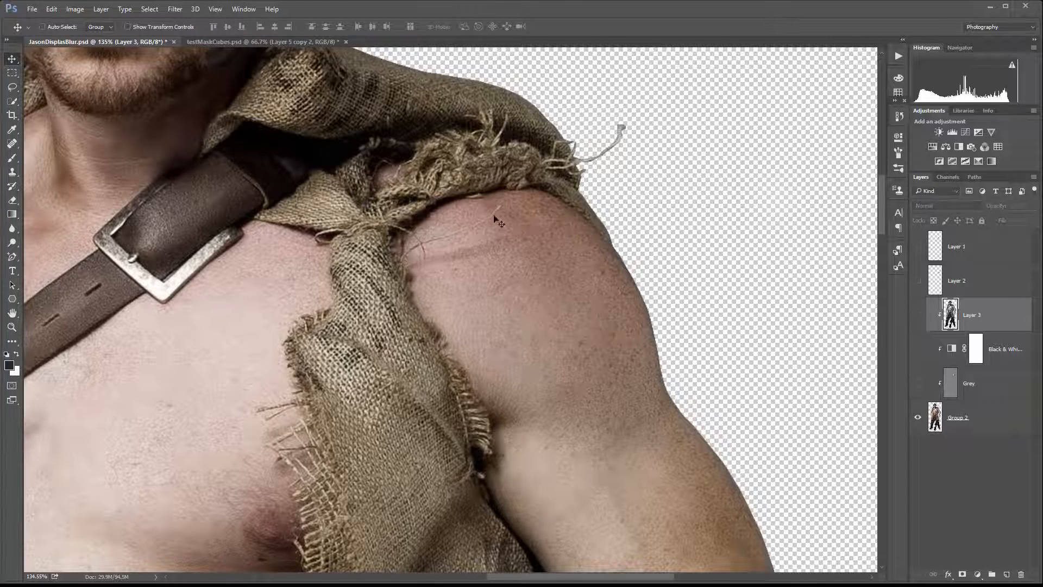
pyautogui.click(917, 281)
pyautogui.click(918, 281)
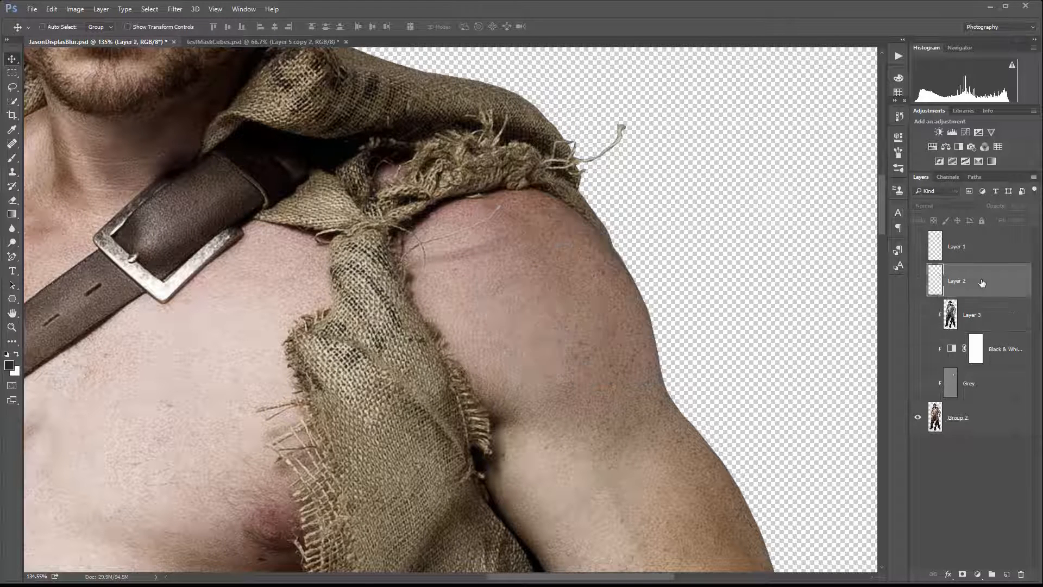
pyautogui.click(984, 283)
pyautogui.click(1022, 575)
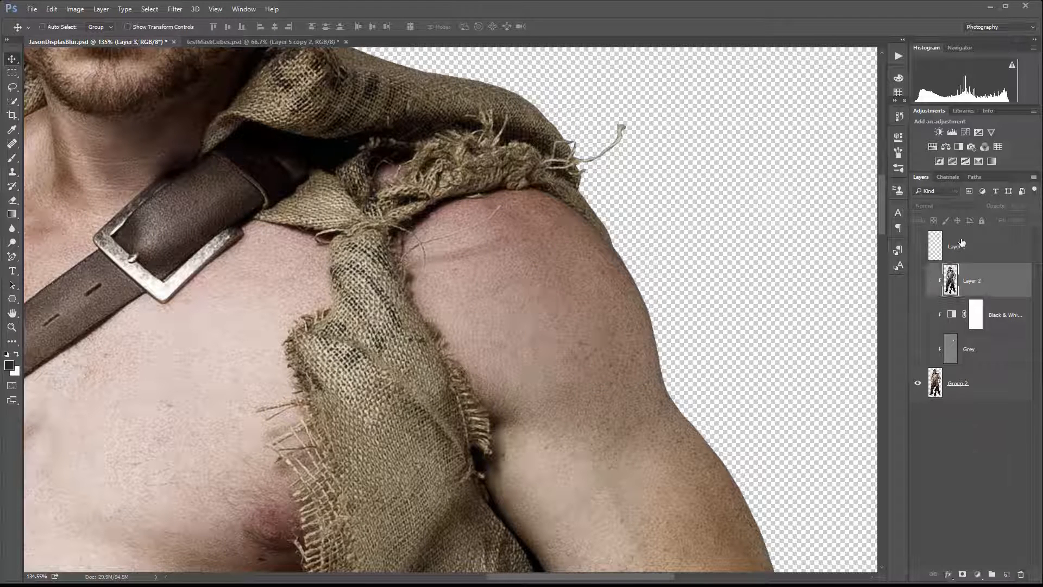
# Show the tattoo layer and rename it Tattoo.
pyautogui.click(920, 247)
pyautogui.doubleClick(955, 247)
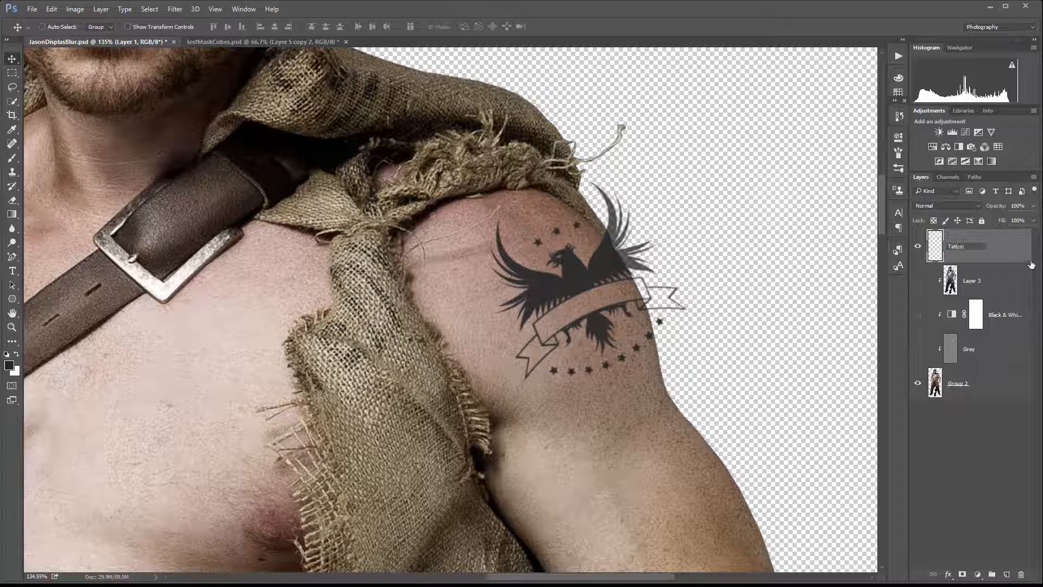
pyautogui.write('Tattoo')
pyautogui.press('Return')
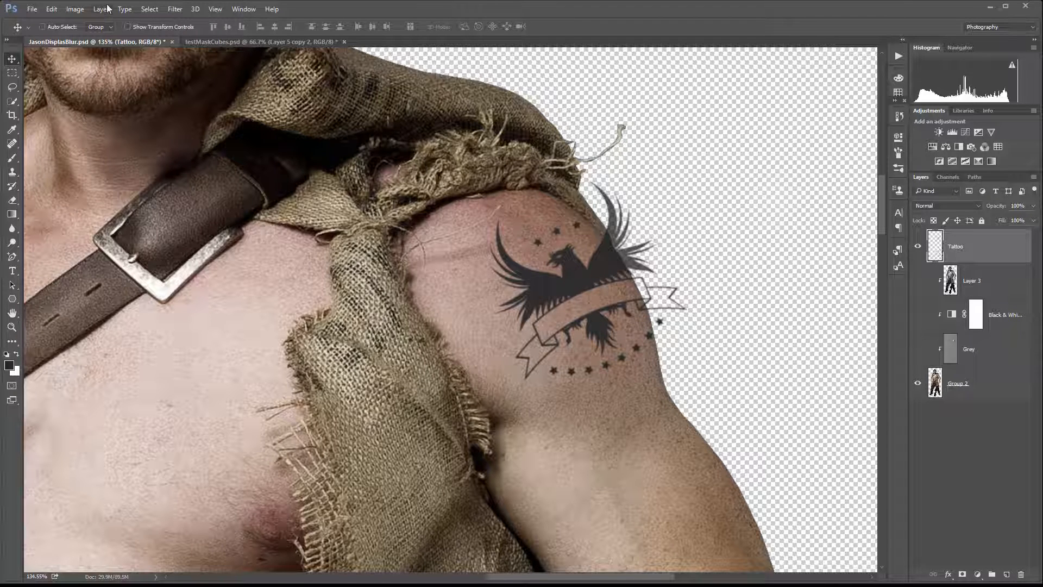
# Apply Displace to the Tattoo layer at scale 20, choosing JasonDisplasBlur.psd as the displacement map.
pyautogui.click(176, 10)
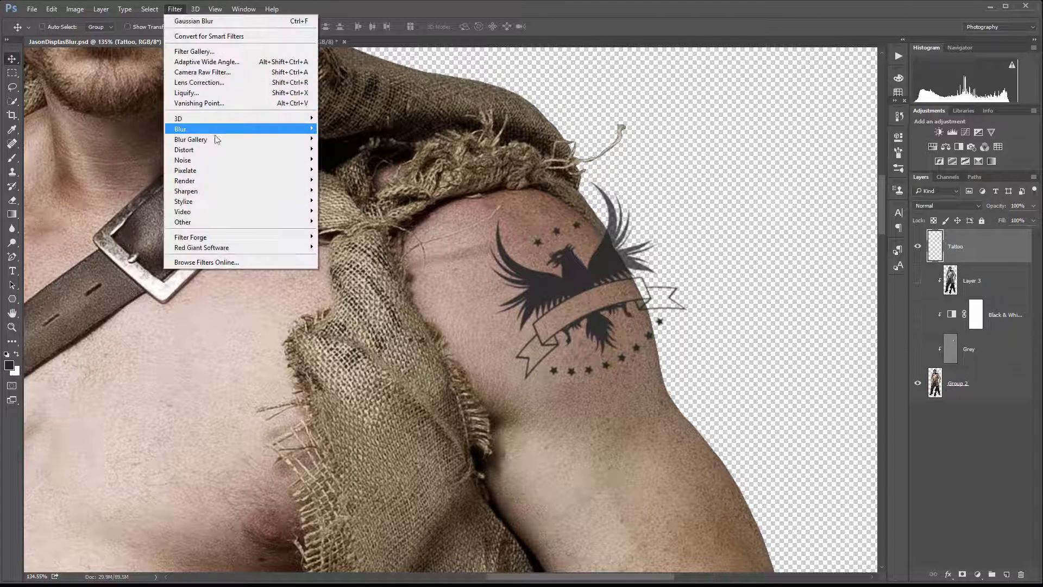
pyautogui.moveTo(221, 150)
pyautogui.click(124, 153)
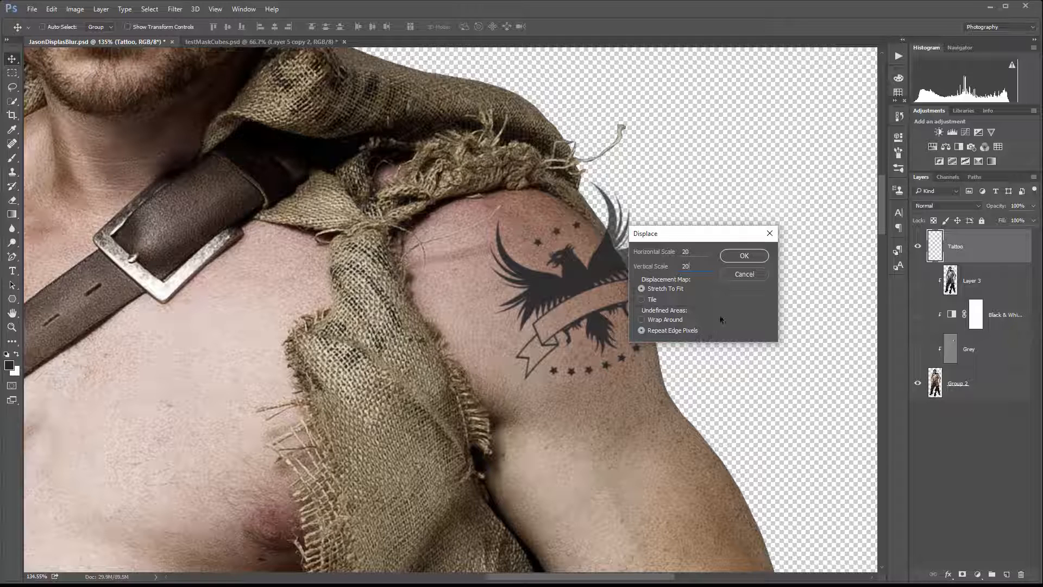
pyautogui.click(741, 256)
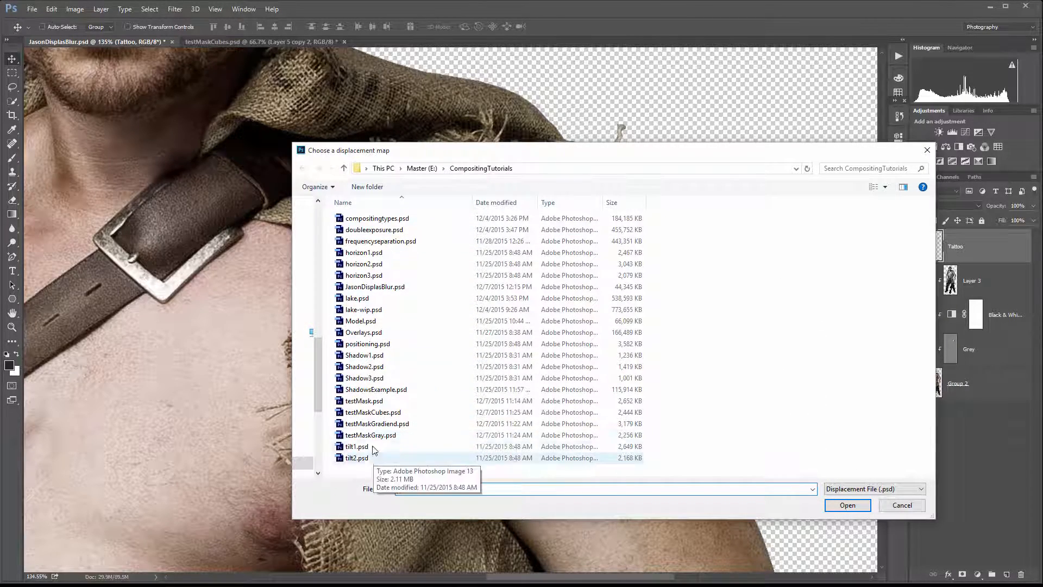
pyautogui.click(388, 286)
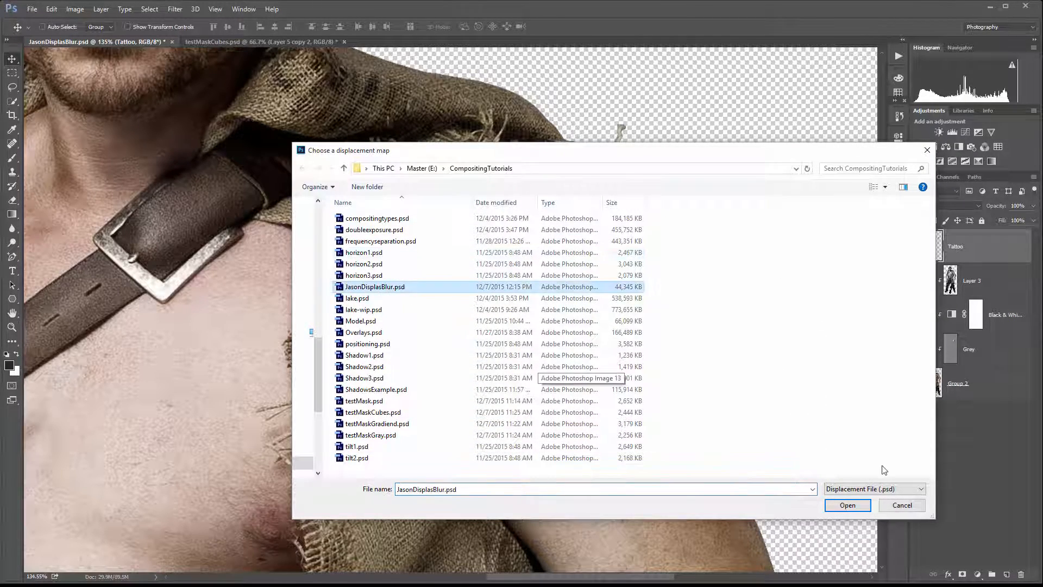
pyautogui.click(842, 510)
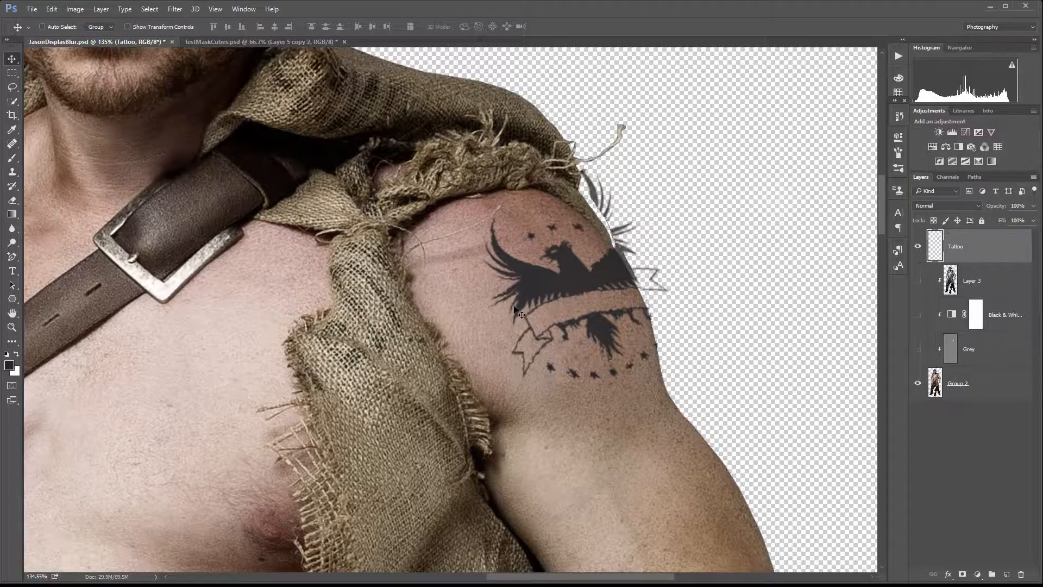
# Inspect the displaced tattoo up close, then undo the Displace filter.
pyautogui.scroll(3, 517, 304)
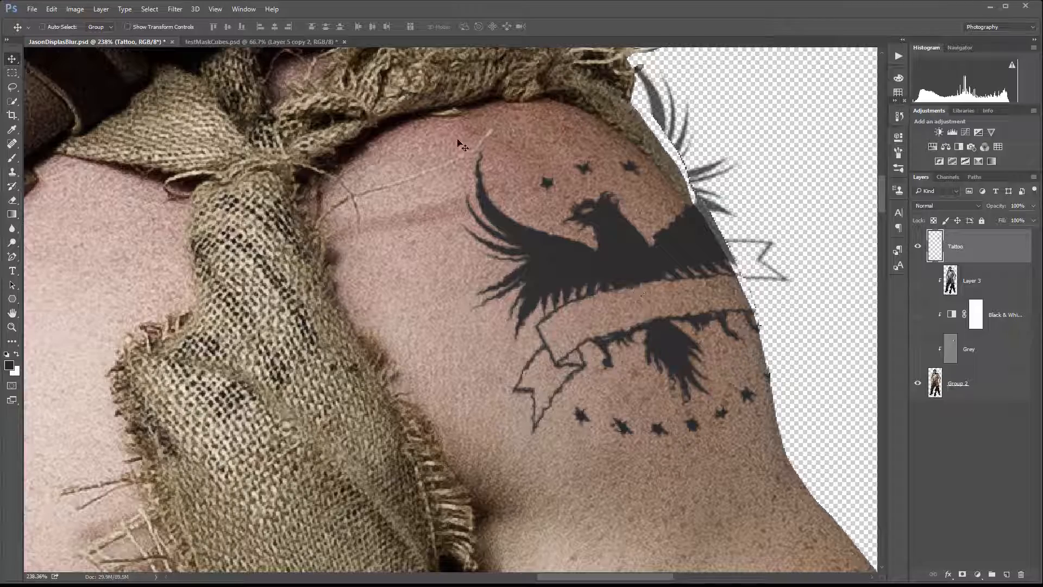
pyautogui.scroll(-2, 546, 288)
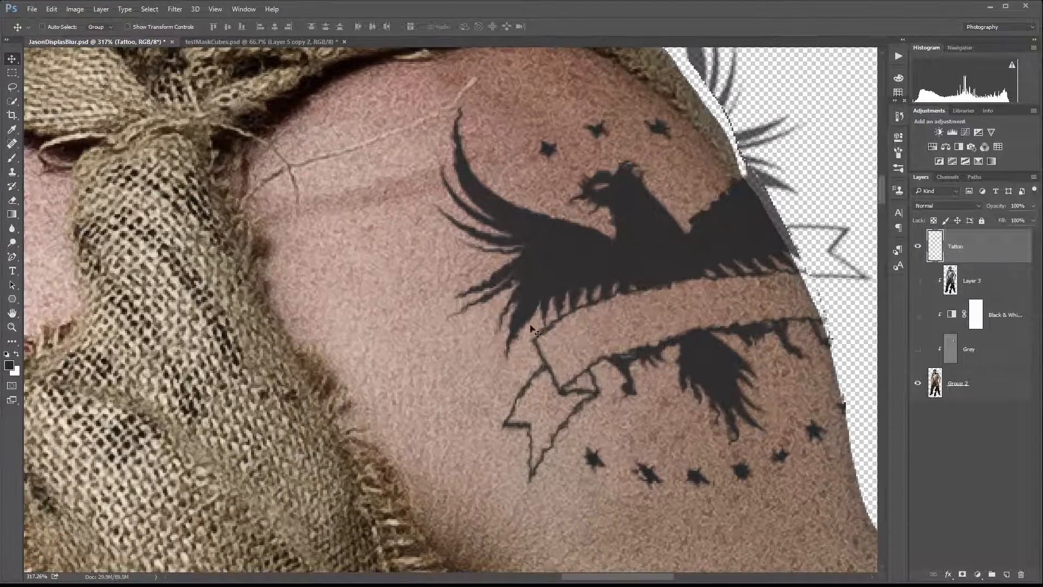
pyautogui.scroll(-2, 519, 296)
pyautogui.scroll(-2, 522, 296)
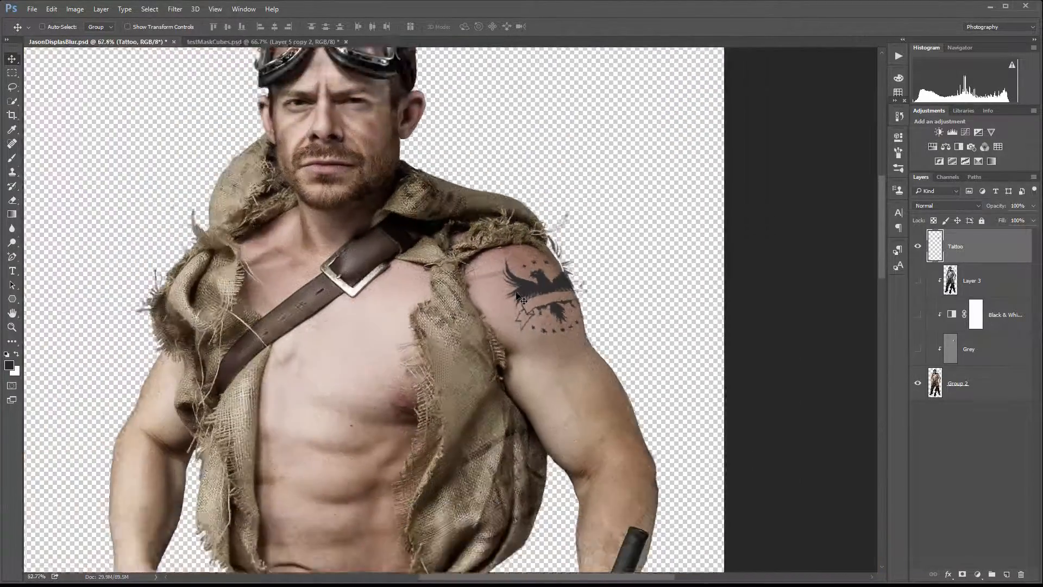
pyautogui.scroll(3, 540, 296)
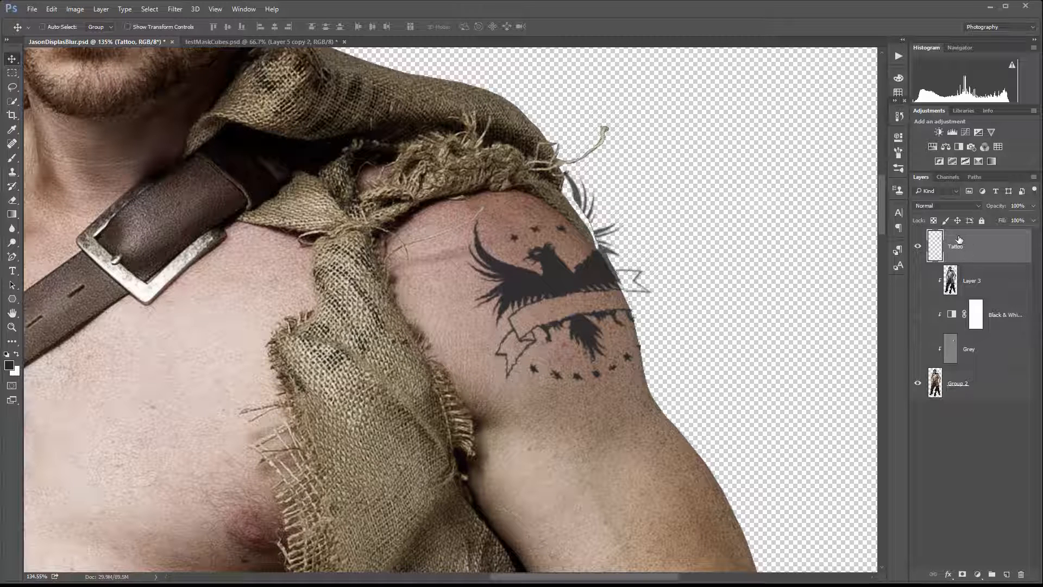
pyautogui.hotkey('ctrl', 'z')
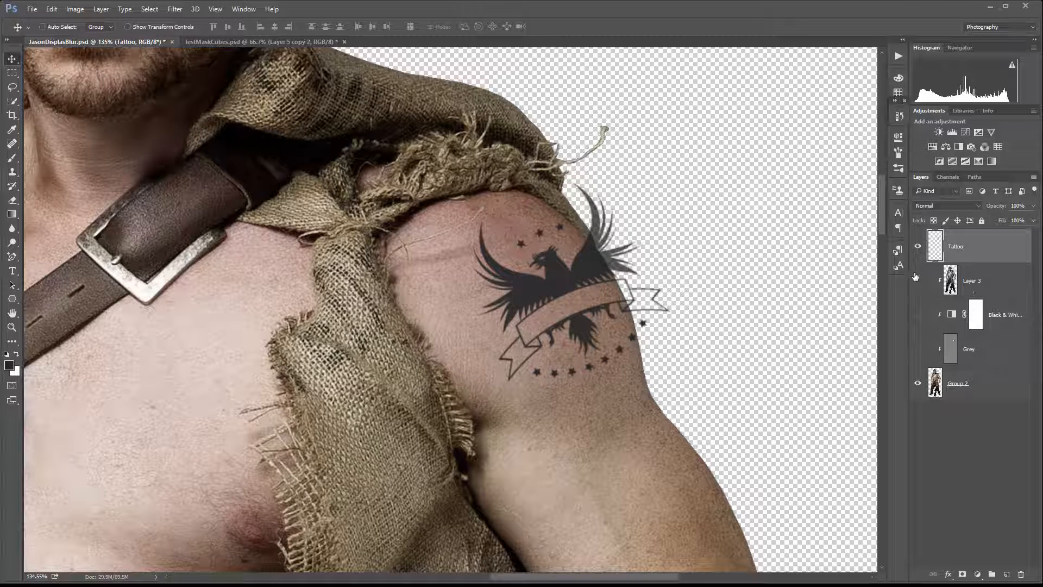
# Hide the Tattoo layer and show the merged, Black & White and Grey layers, selecting the merged layer.
pyautogui.click(917, 242)
pyautogui.click(918, 281)
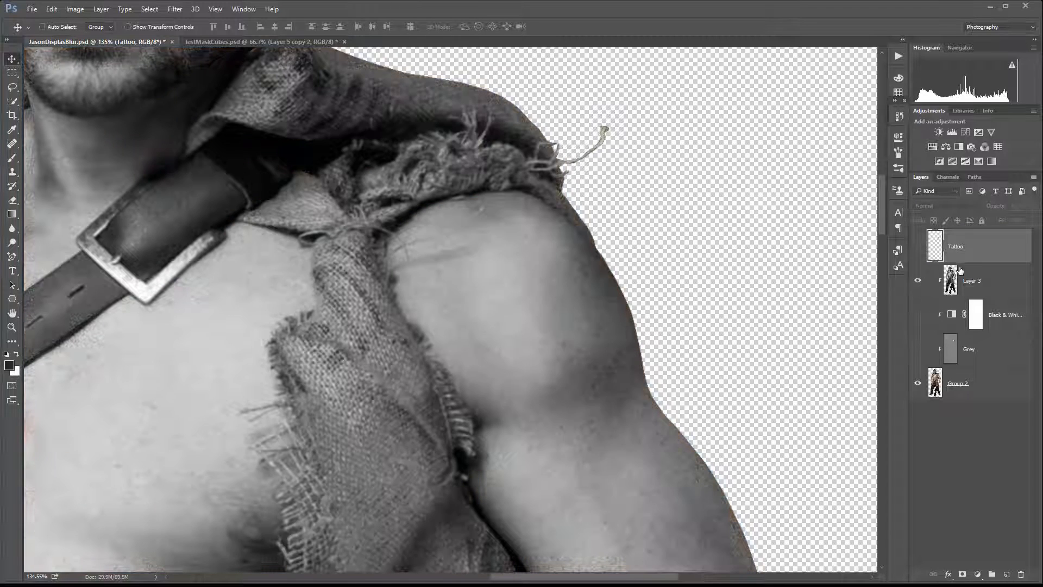
pyautogui.click(956, 284)
pyautogui.click(918, 314)
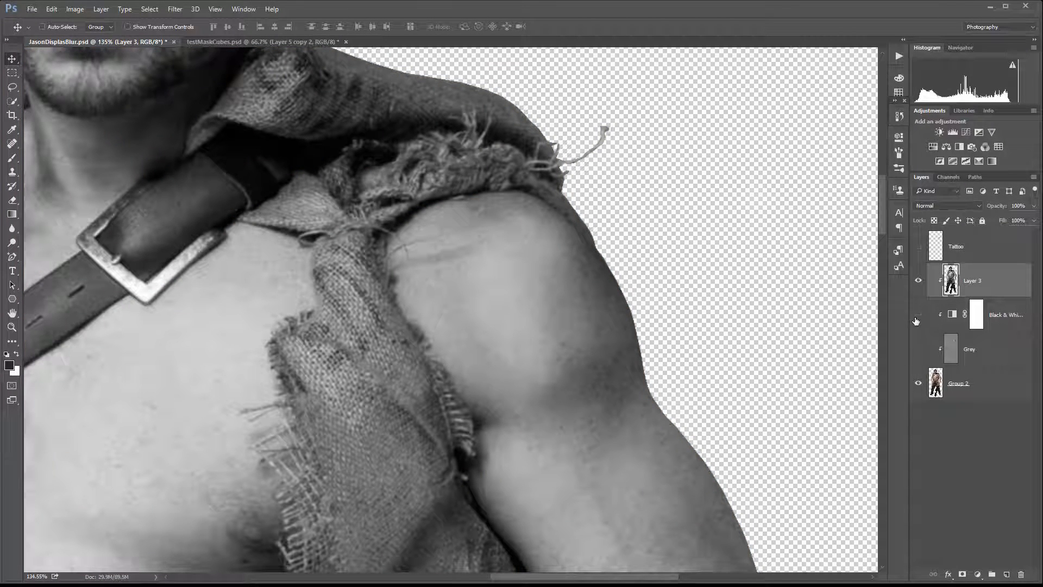
pyautogui.click(918, 349)
# Apply a stronger Gaussian Blur to the merged layer and save the document.
pyautogui.click(183, 9)
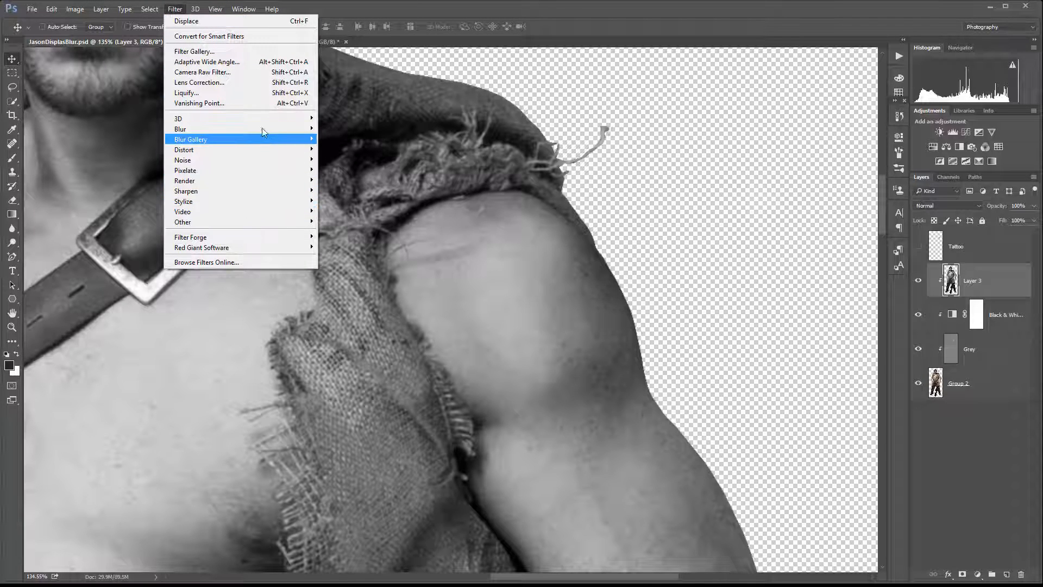
pyautogui.moveTo(262, 127)
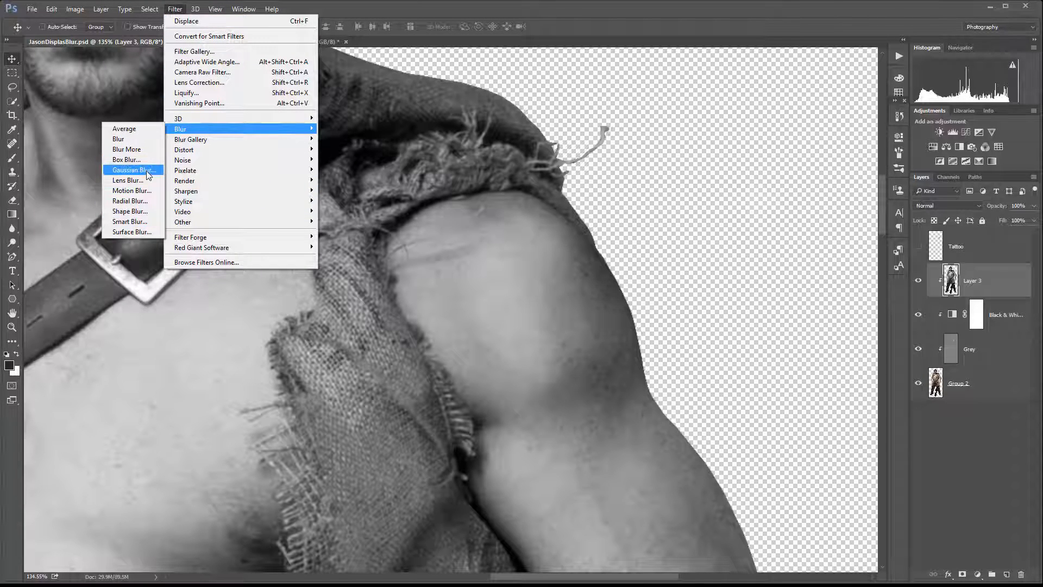
pyautogui.click(134, 169)
pyautogui.moveTo(729, 302); pyautogui.dragTo(731, 302)
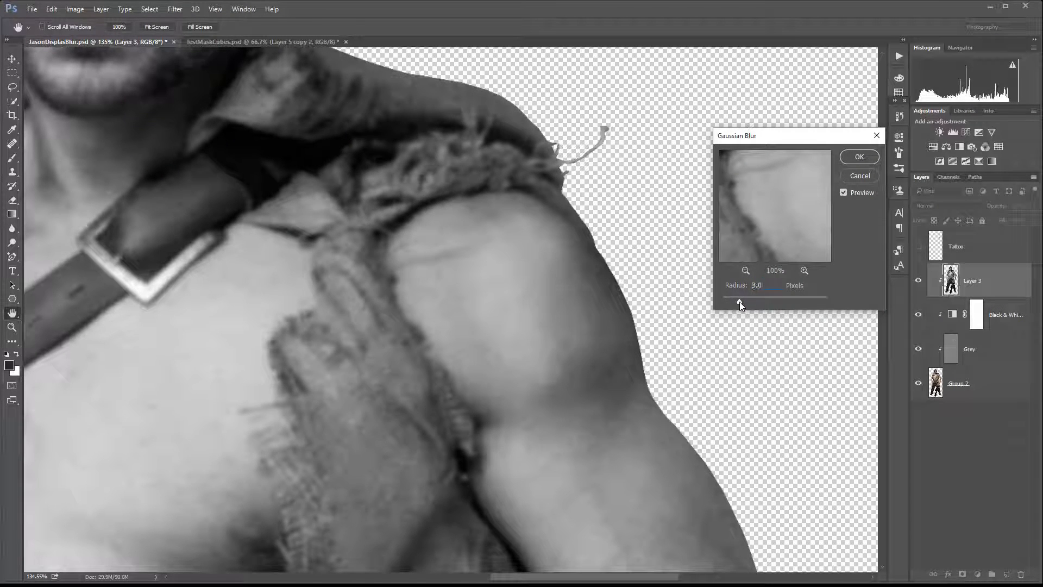
pyautogui.moveTo(739, 302); pyautogui.dragTo(740, 301)
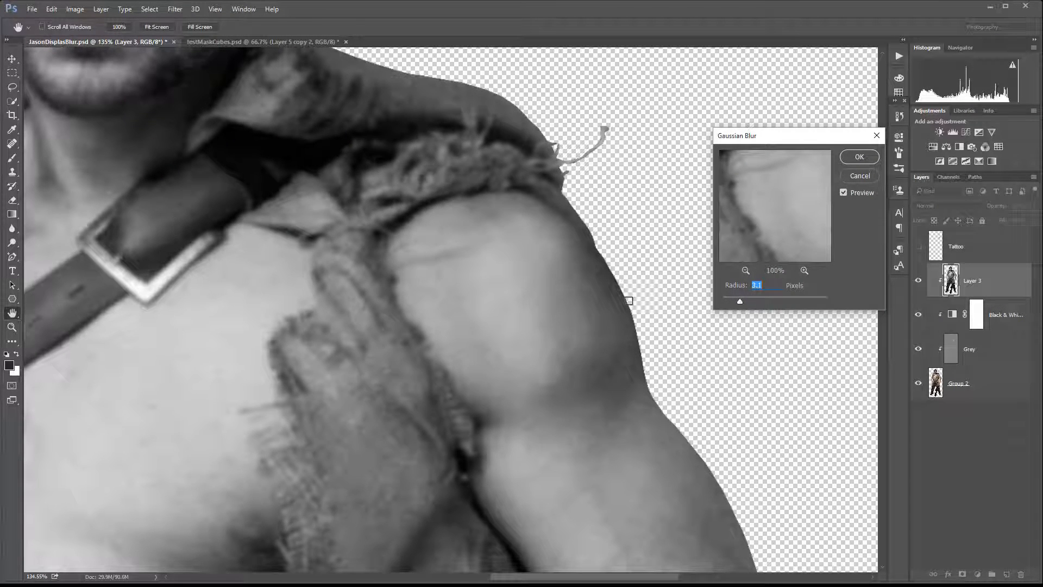
pyautogui.click(859, 157)
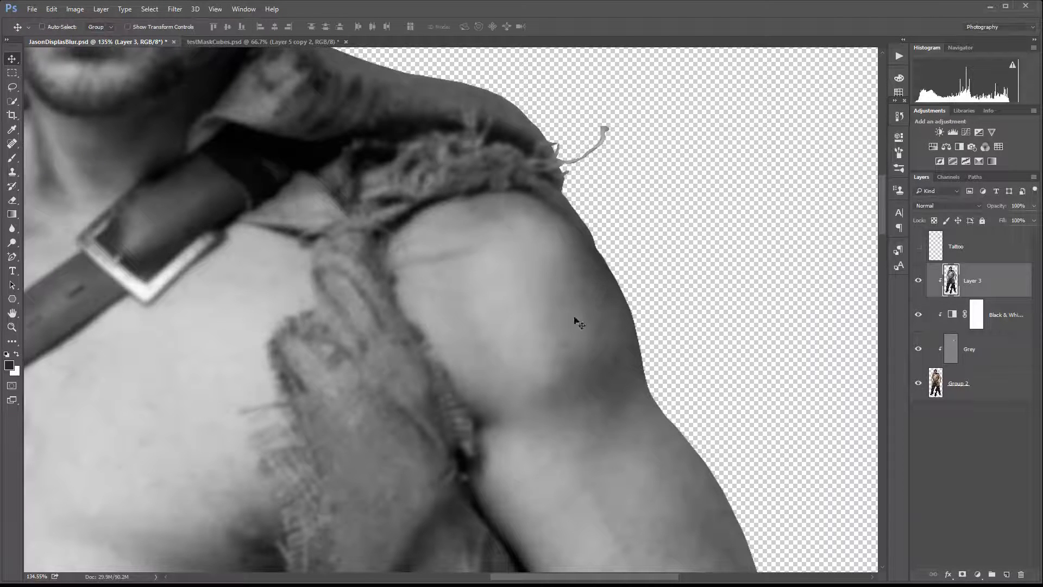
pyautogui.click(33, 9)
pyautogui.click(54, 113)
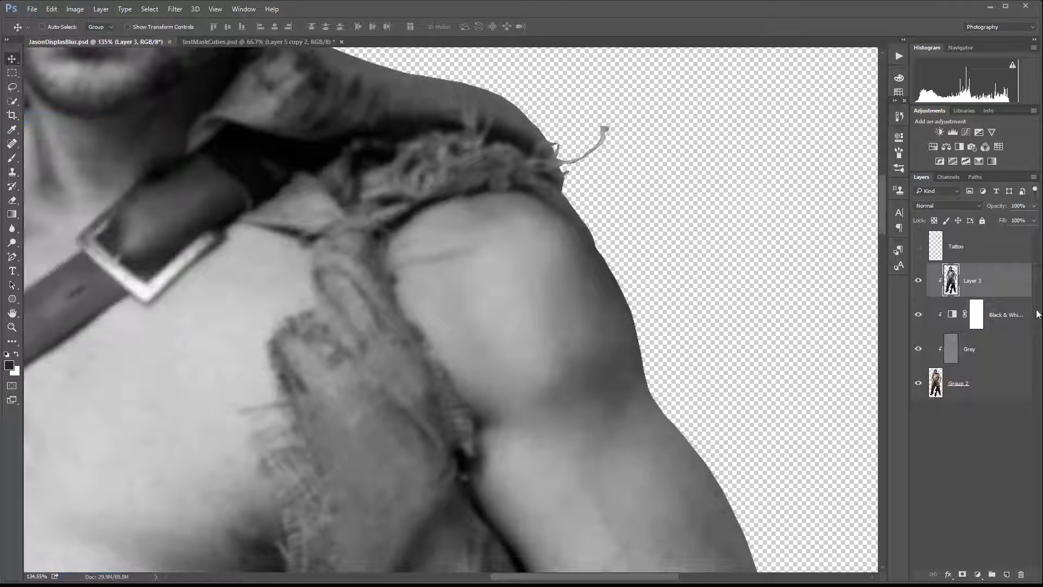
# Show only the Tattoo layer and apply Displace at scale 20 using the saved JasonDisplasBlur.psd as map.
pyautogui.click(918, 280)
pyautogui.click(918, 315)
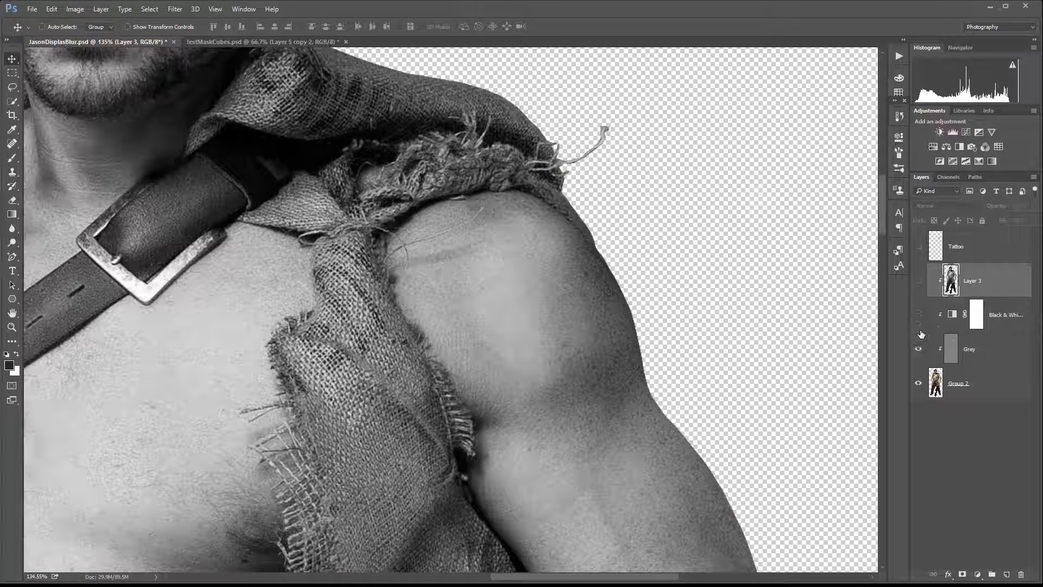
pyautogui.click(918, 349)
pyautogui.click(919, 246)
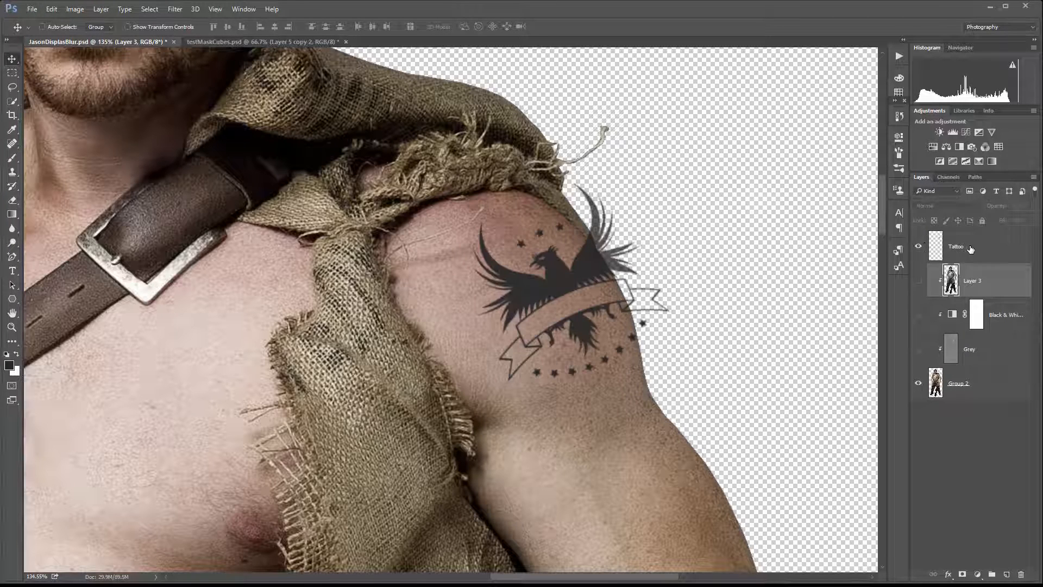
pyautogui.click(971, 249)
pyautogui.click(171, 8)
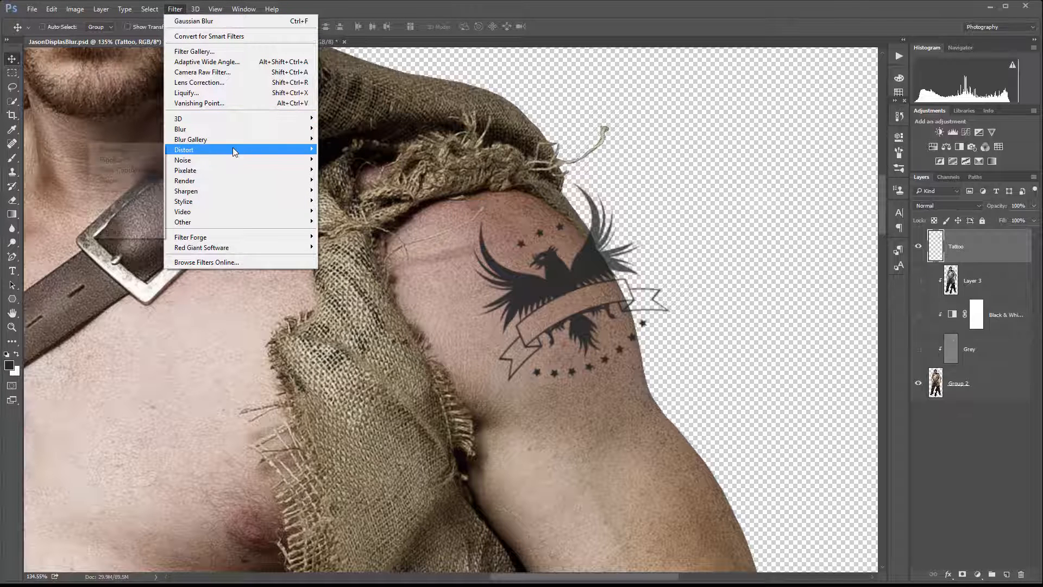
pyautogui.moveTo(233, 148)
pyautogui.click(125, 148)
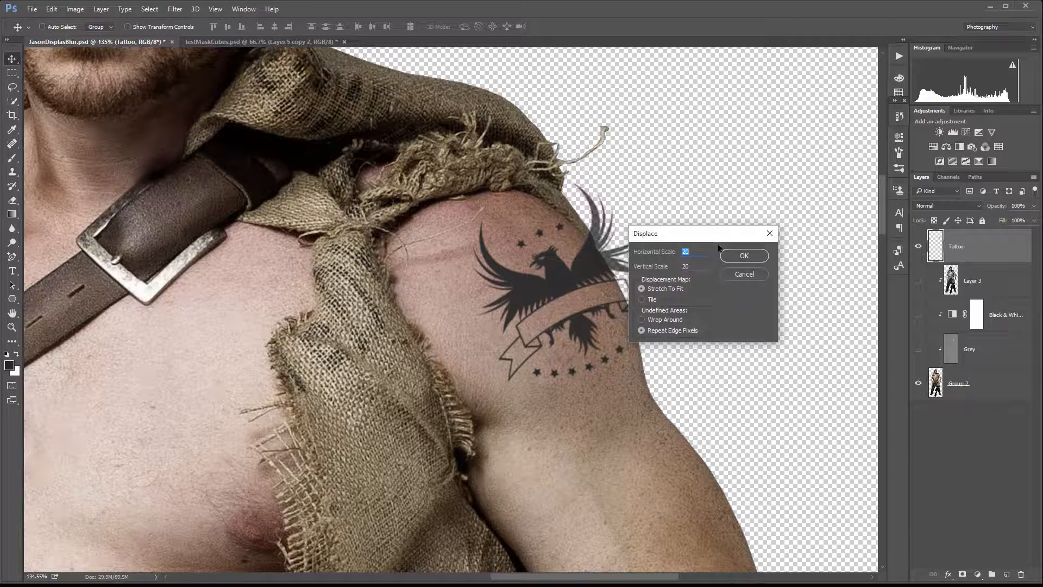
pyautogui.click(744, 256)
pyautogui.click(391, 287)
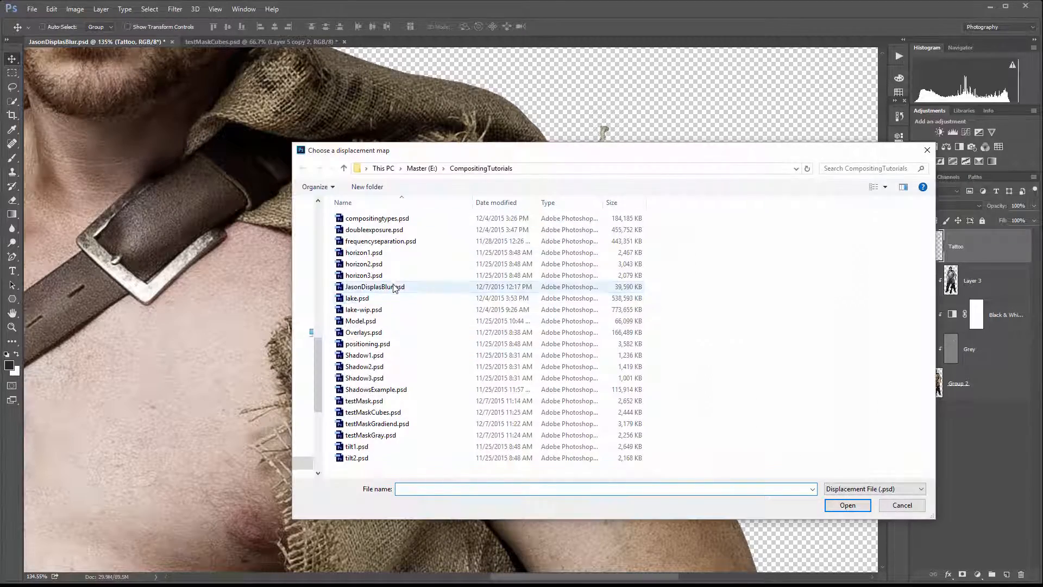
pyautogui.click(847, 505)
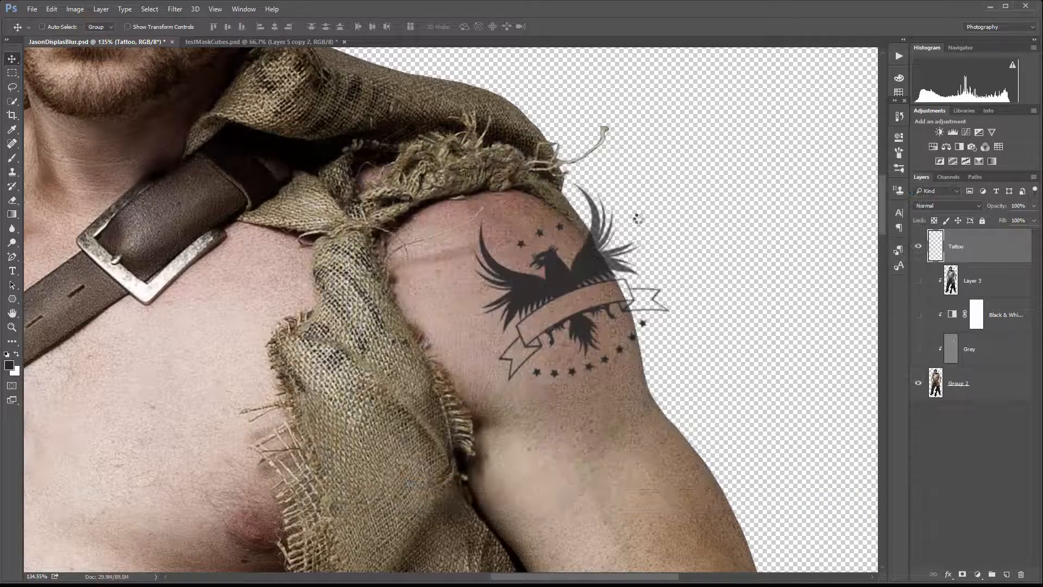
# Merge the hidden Layer 3, Black & White and Grey layers down into Group 2.
pyautogui.scroll(4, 526, 269)
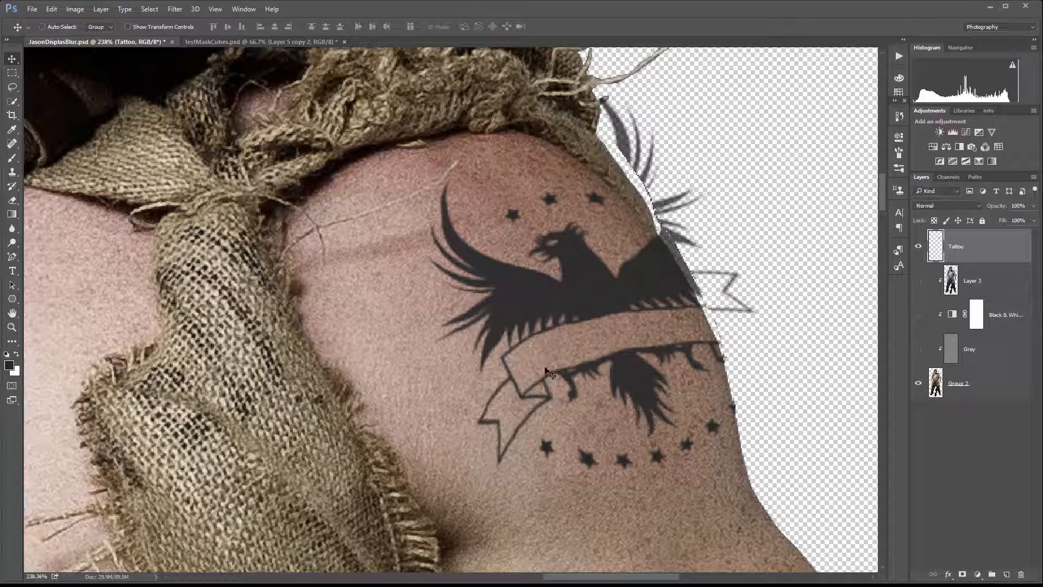
pyautogui.scroll(3, 506, 405)
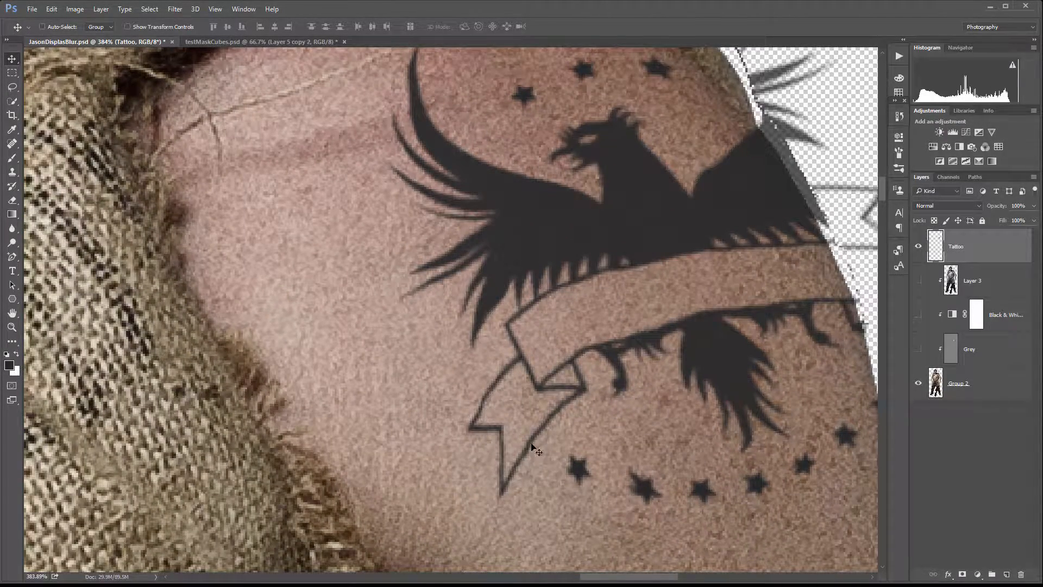
pyautogui.scroll(-5, 526, 393)
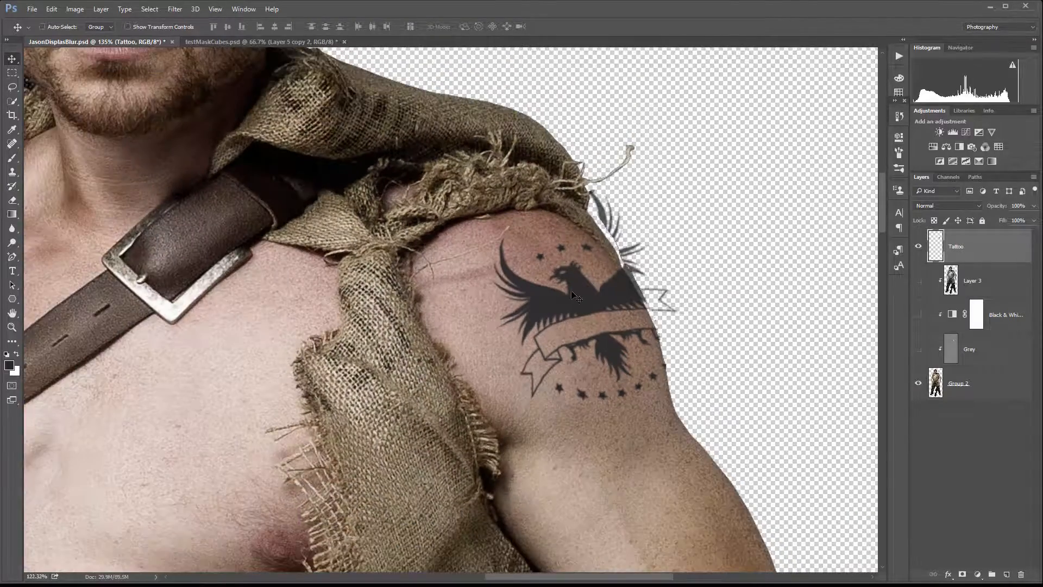
pyautogui.scroll(1, 575, 297)
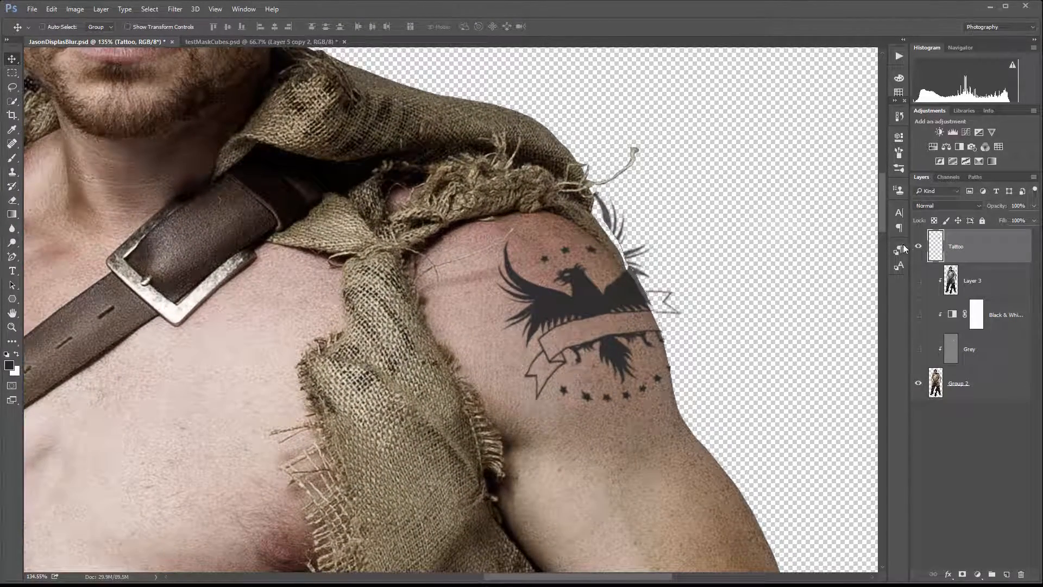
pyautogui.scroll(-1, 553, 289)
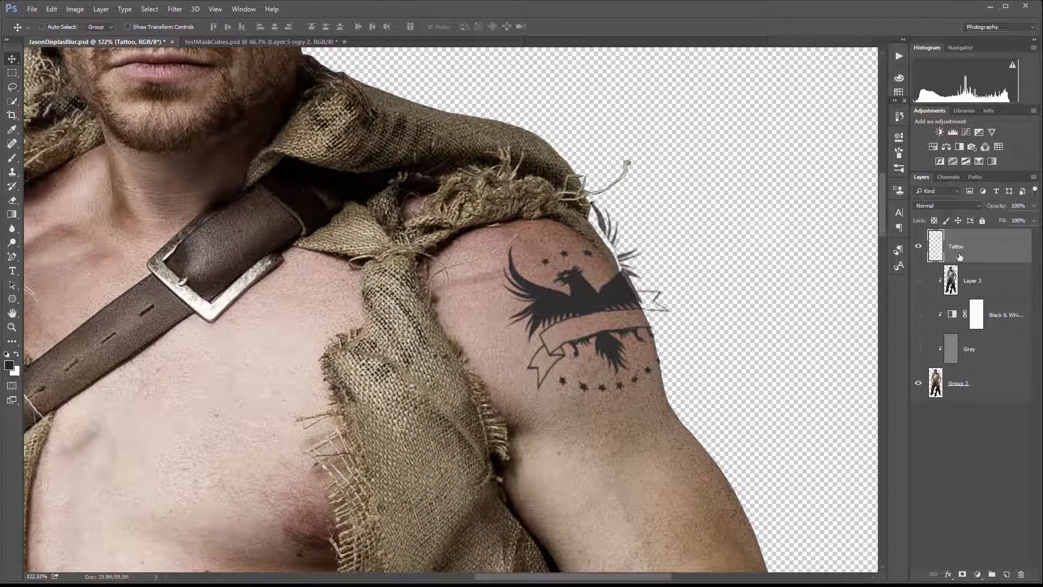
pyautogui.click(978, 279)
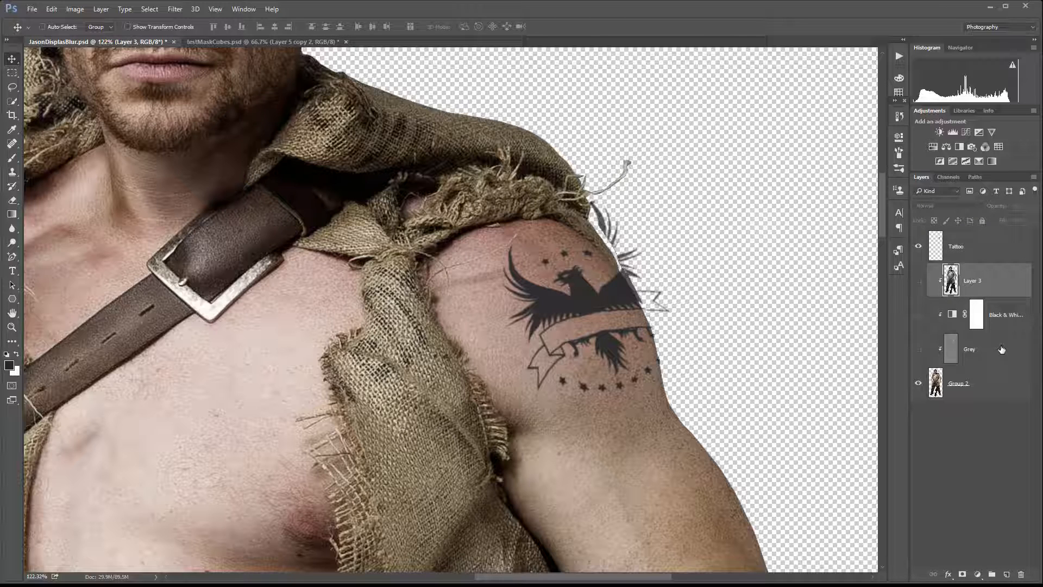
pyautogui.keyDown('shift'); pyautogui.click(1002, 348); pyautogui.keyUp('shift')
pyautogui.hotkey('ctrl', 'e')
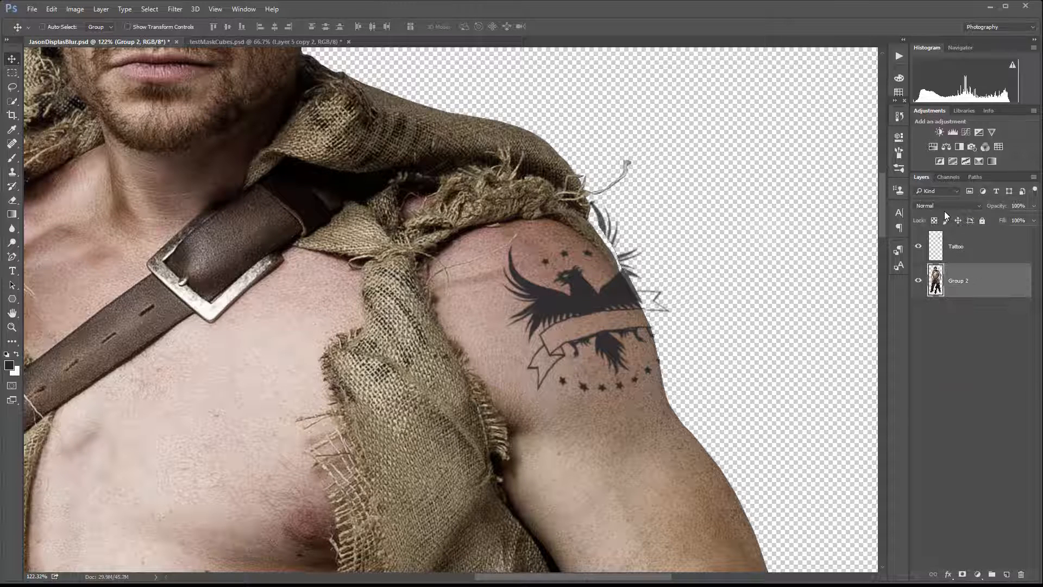
# Mask the Tattoo layer to the figure's silhouette loaded from Group 2, inverting the selection and then the mask.
pyautogui.click(980, 254)
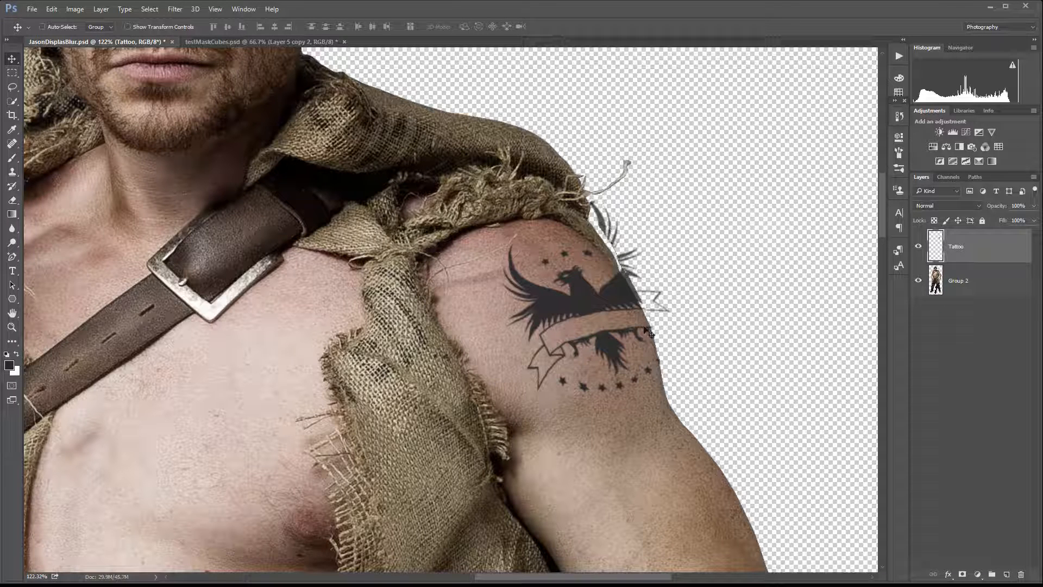
pyautogui.click(948, 178)
pyautogui.click(921, 177)
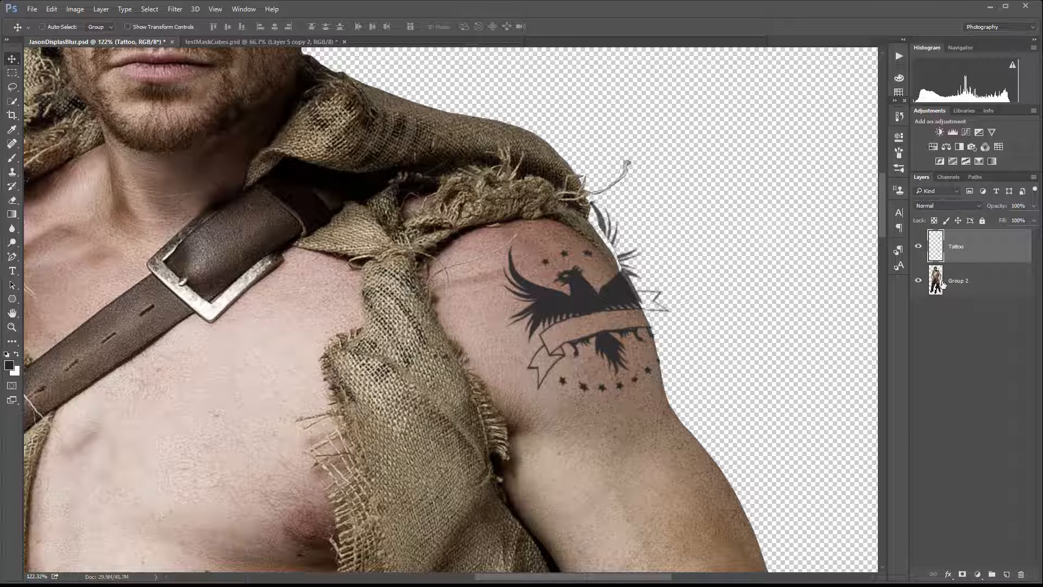
pyautogui.keyDown('ctrl'); pyautogui.click(940, 279); pyautogui.keyUp('ctrl')
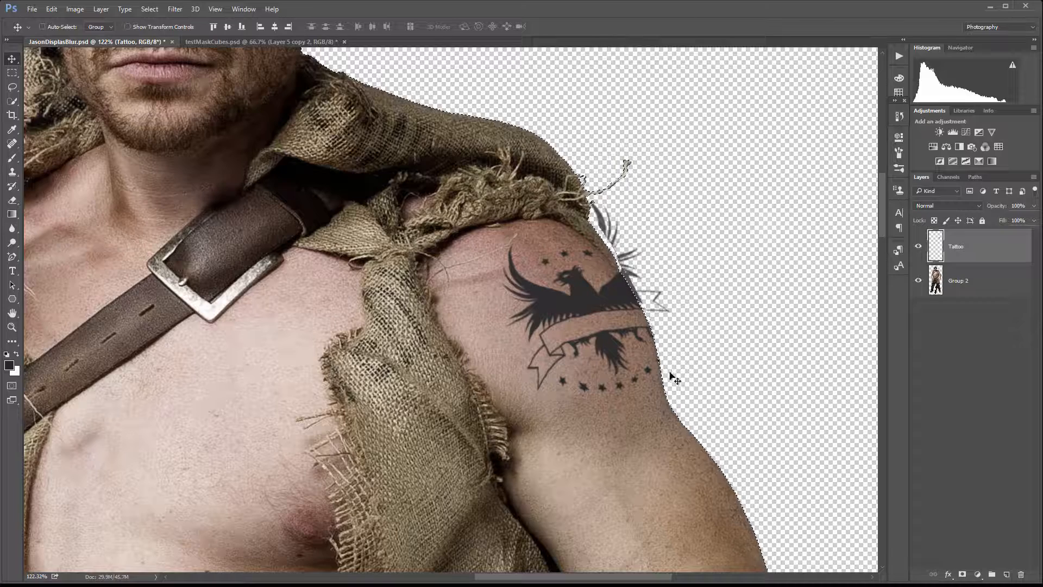
pyautogui.click(157, 14)
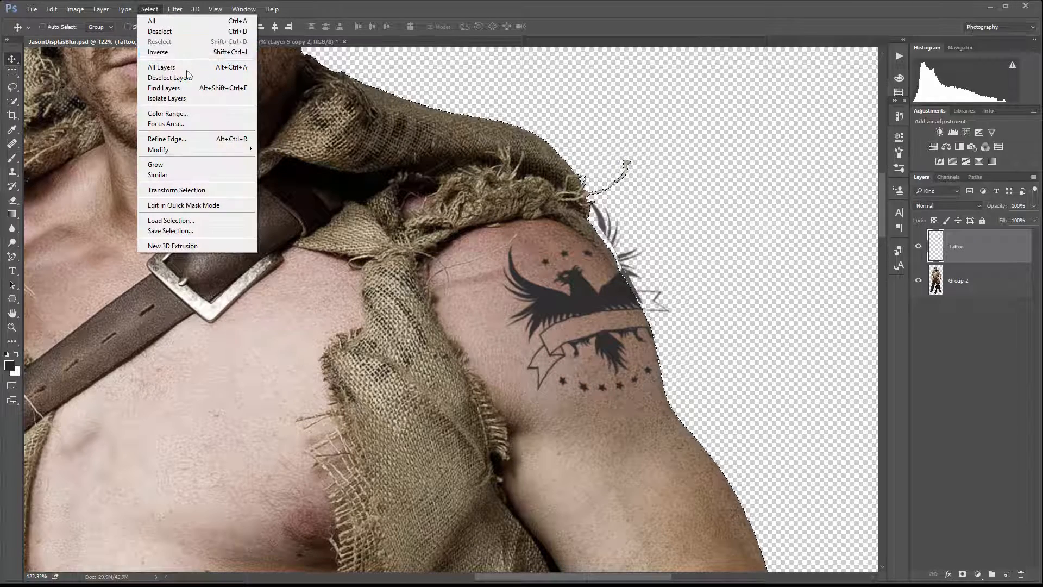
pyautogui.click(191, 53)
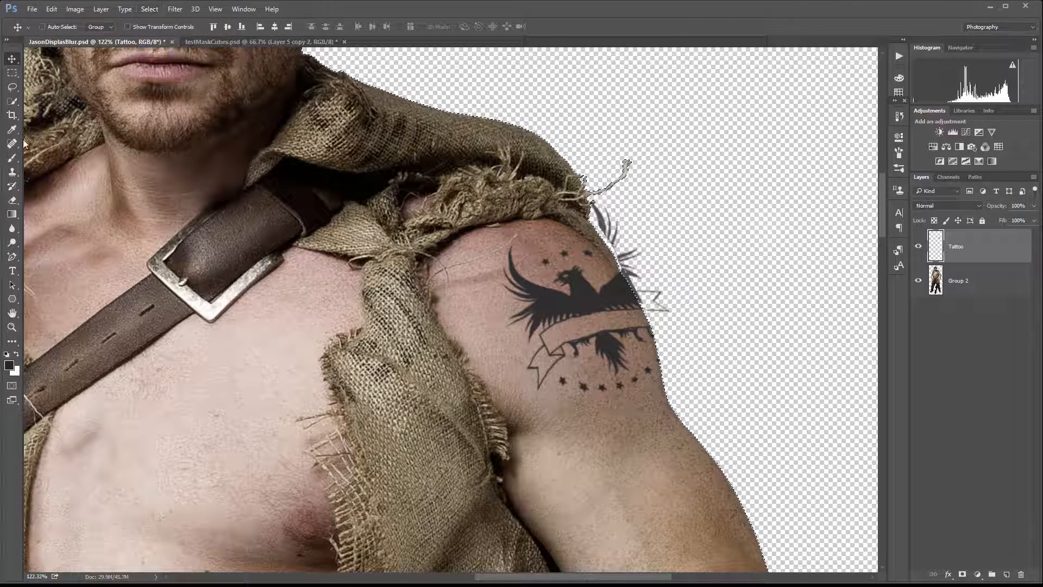
pyautogui.click(12, 158)
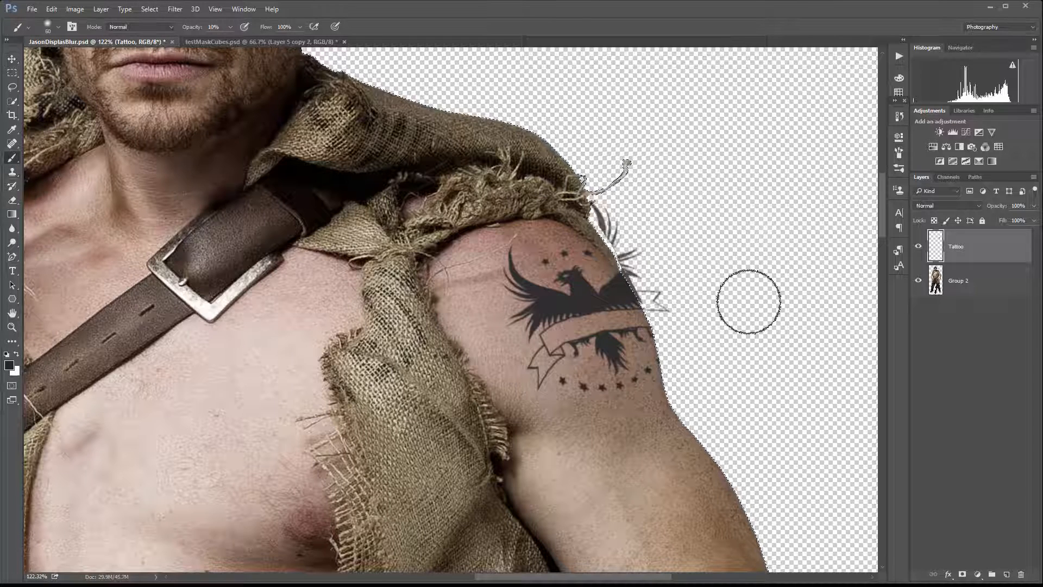
pyautogui.click(962, 575)
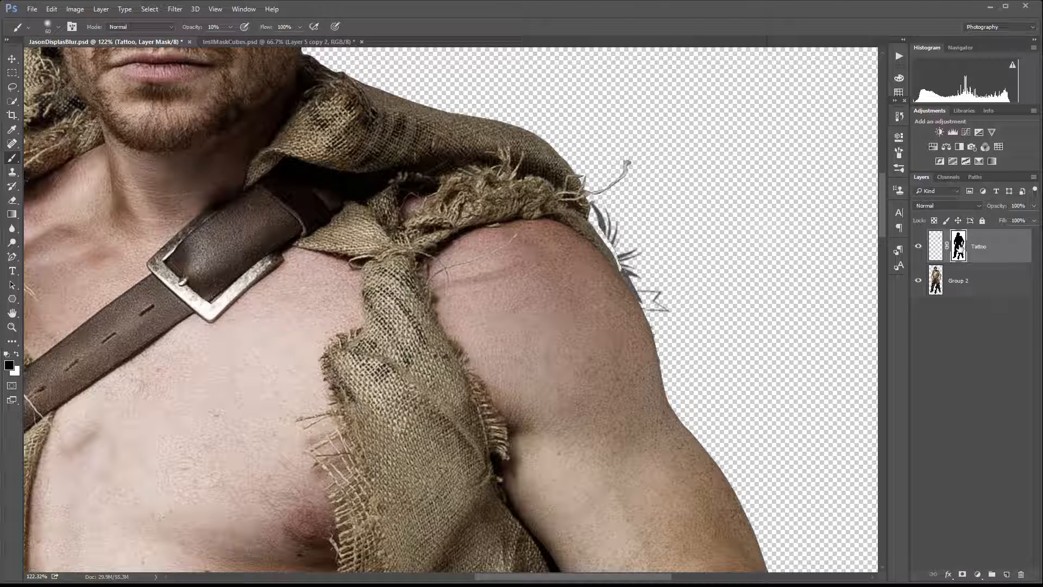
pyautogui.hotkey('ctrl', 'i')
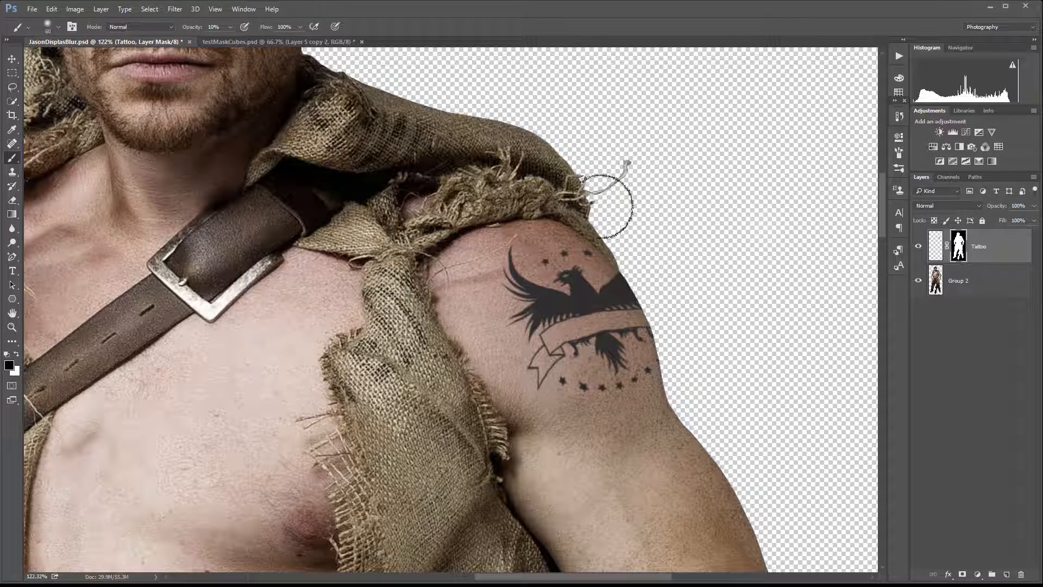
# Reduce the brush size and set the Tattoo layer's blend mode to Soft Light.
pyautogui.scroll(4, 630, 260)
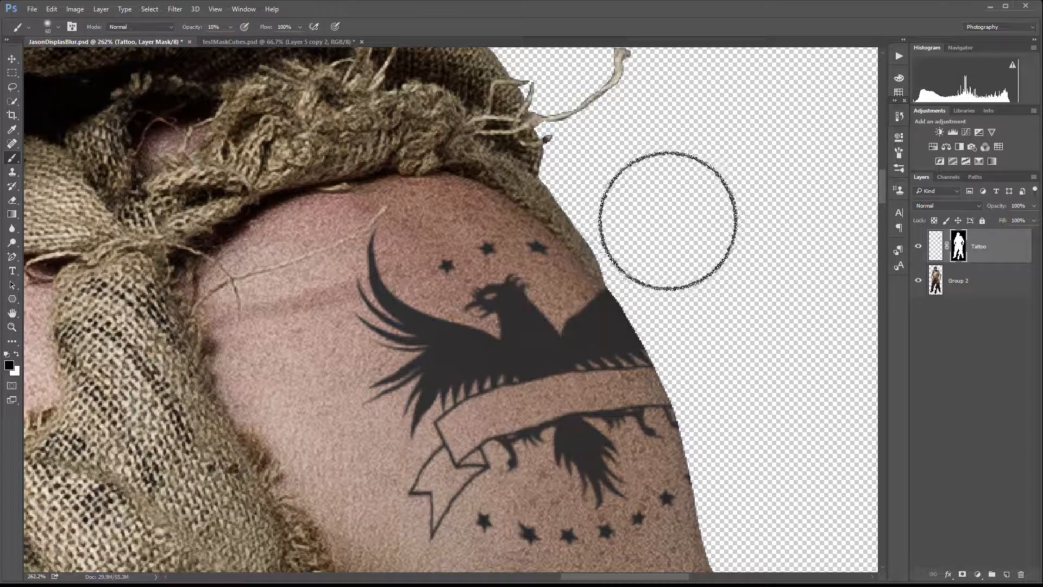
pyautogui.press('[')
pyautogui.press('[')
pyautogui.press('[')
pyautogui.press('[')
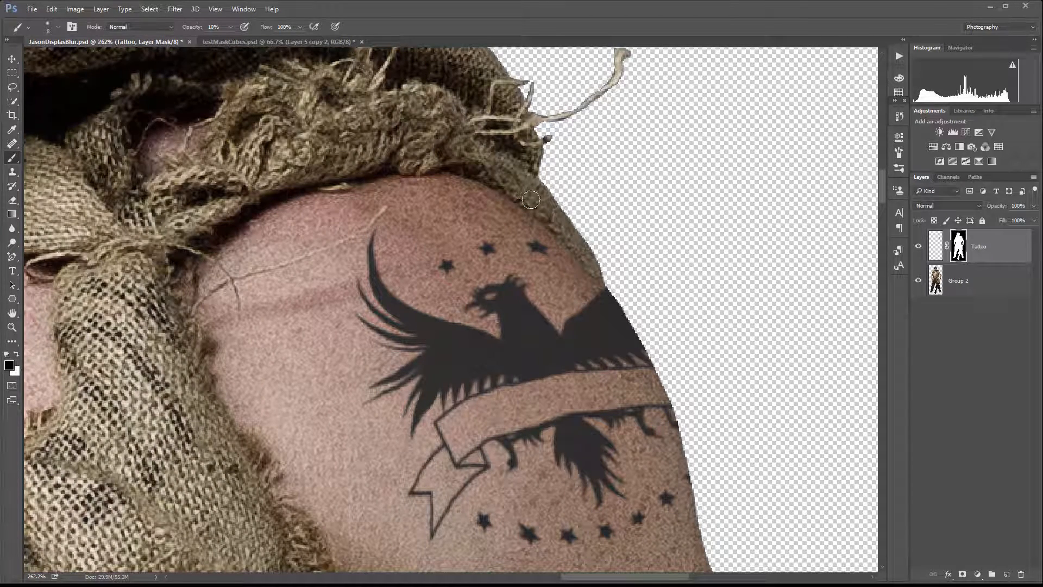
pyautogui.scroll(-4, 704, 316)
pyautogui.scroll(6, 667, 304)
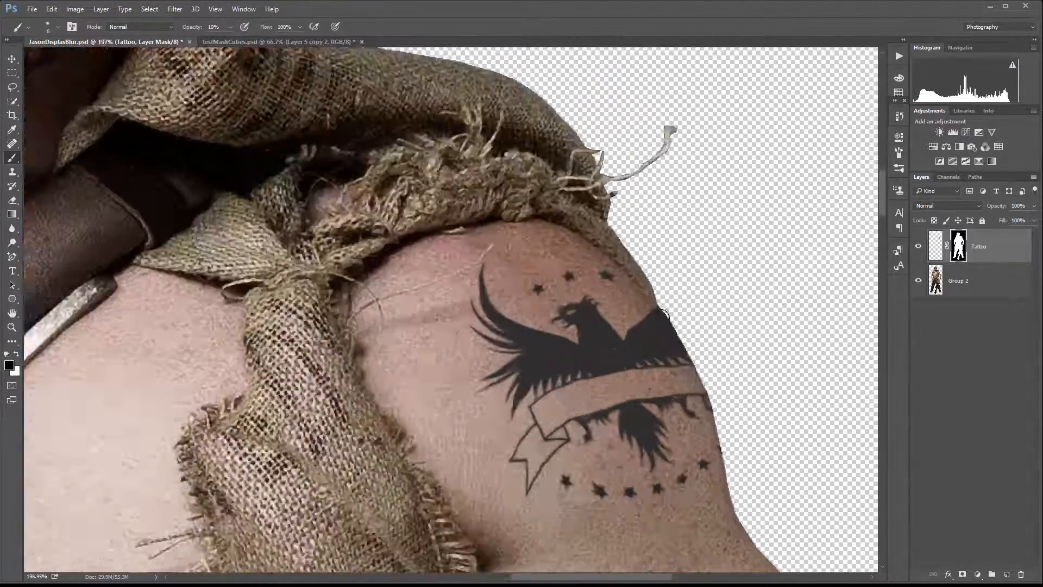
pyautogui.scroll(2, 659, 242)
pyautogui.scroll(-6, 666, 266)
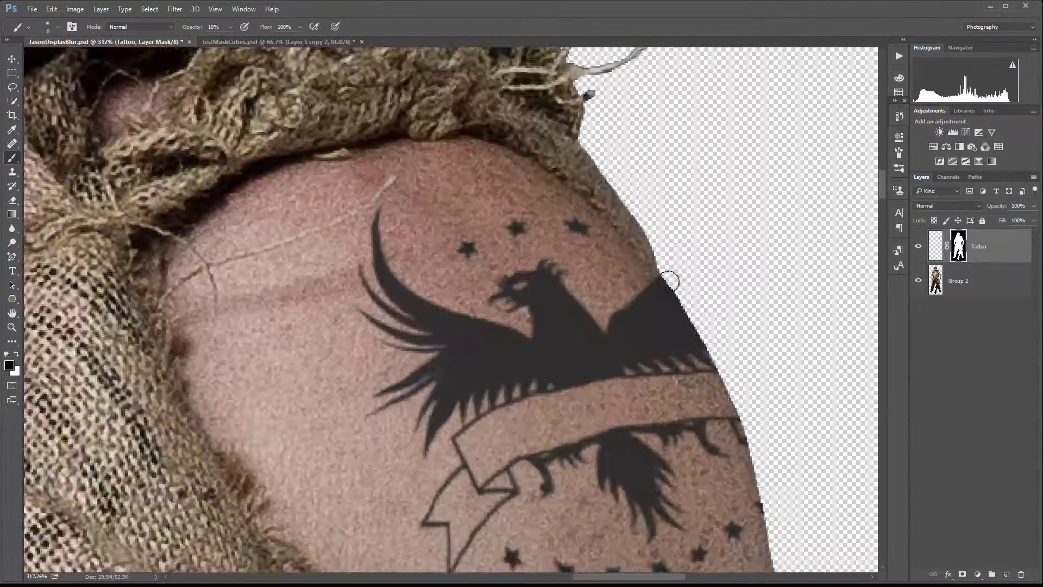
pyautogui.scroll(-2, 669, 282)
pyautogui.scroll(-2, 661, 280)
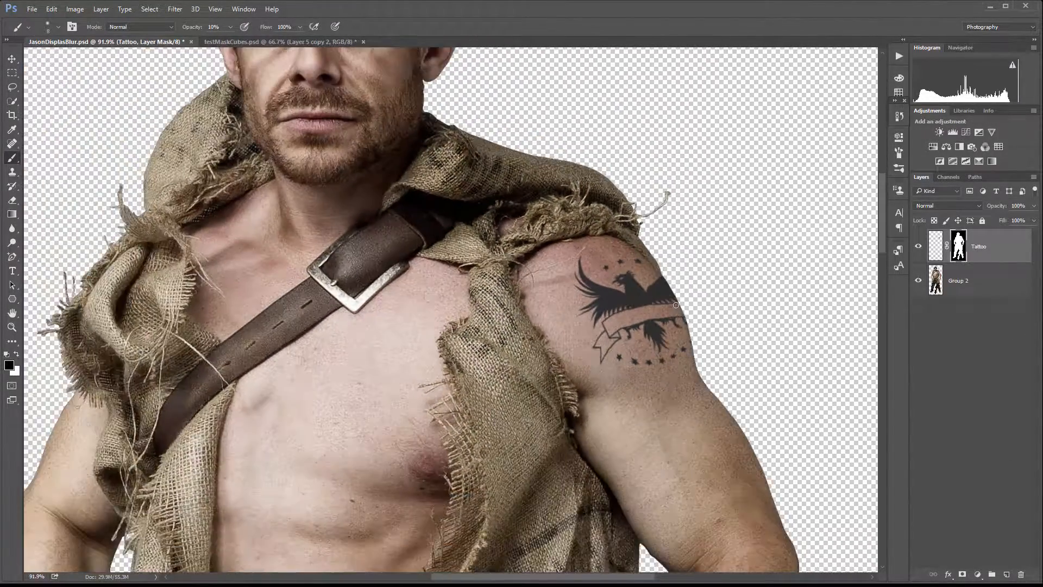
pyautogui.scroll(-1, 676, 305)
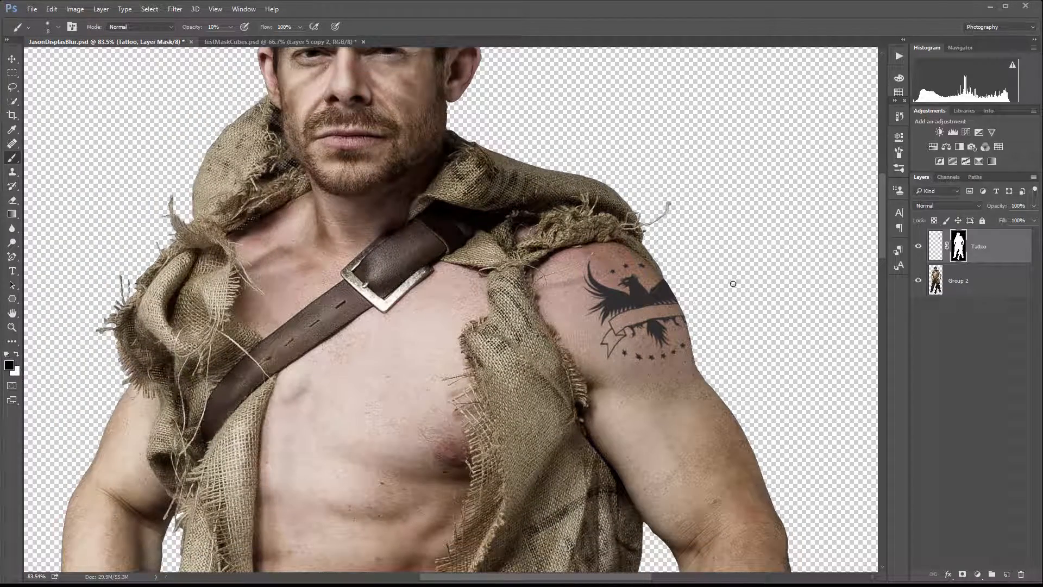
pyautogui.moveTo(727, 298); pyautogui.dragTo(629, 283)
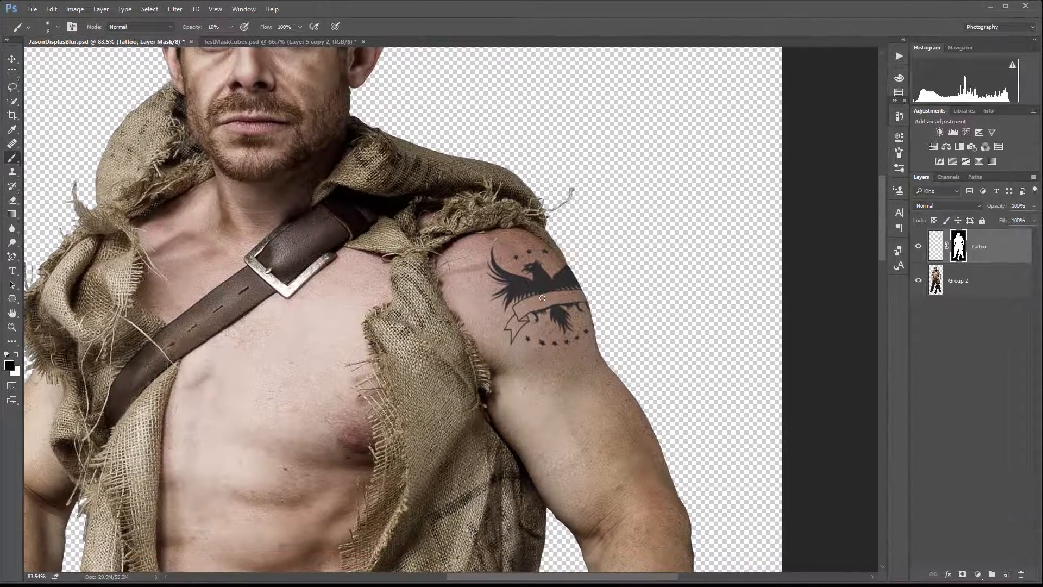
pyautogui.scroll(-2, 529, 281)
pyautogui.scroll(3, 548, 279)
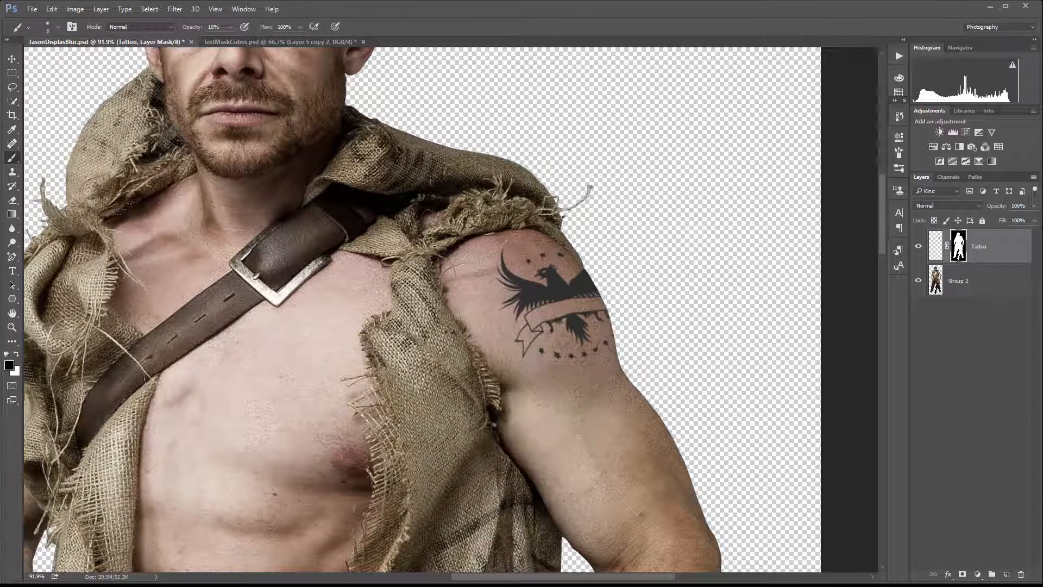
pyautogui.click(974, 205)
pyautogui.click(926, 315)
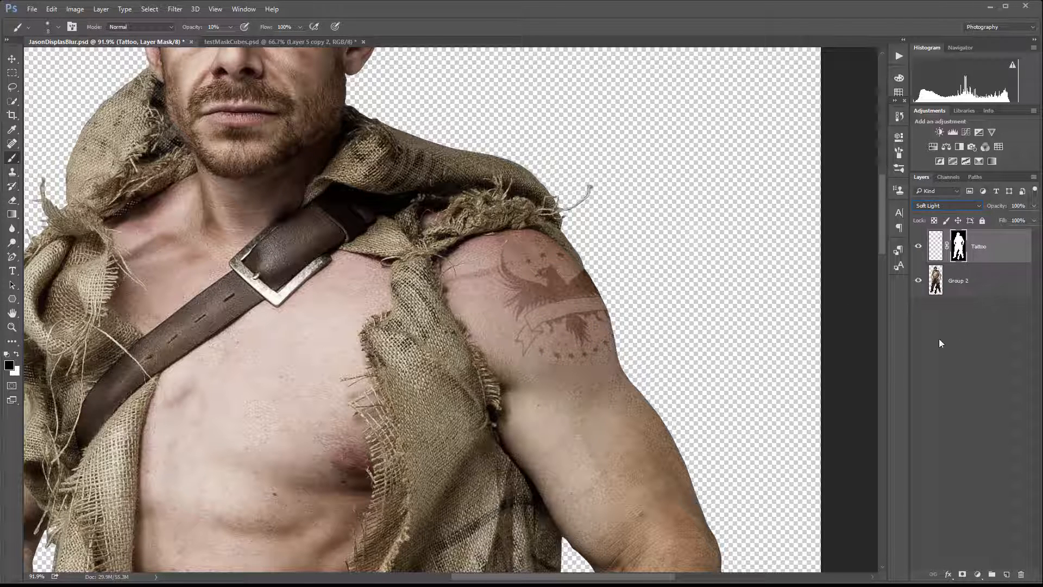
# Add a Hue/Saturation adjustment clipped to the Tattoo layer, raising hue and saturation and lowering lightness for a reddish ink.
pyautogui.click(978, 574)
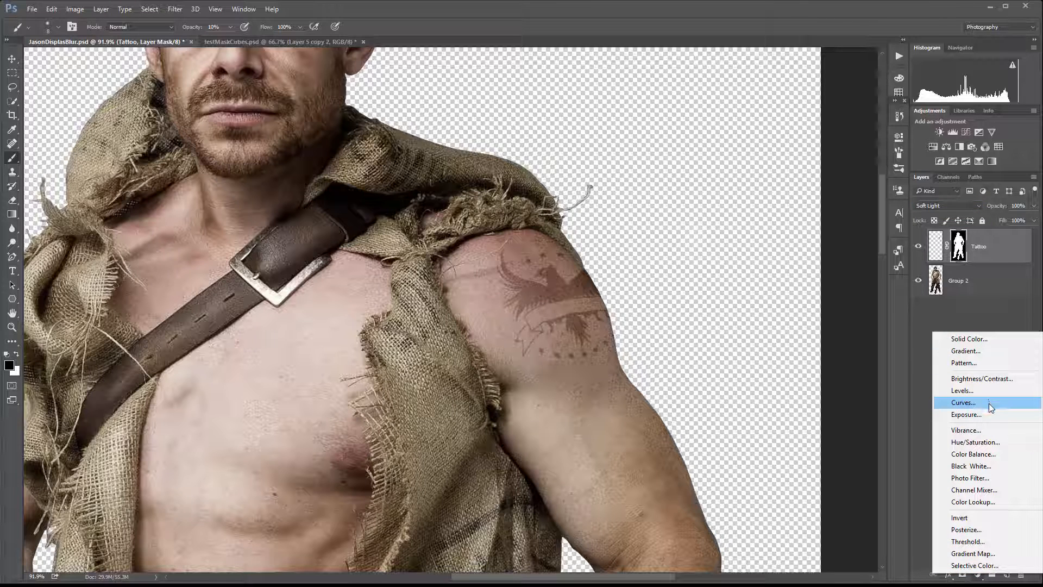
pyautogui.click(1005, 448)
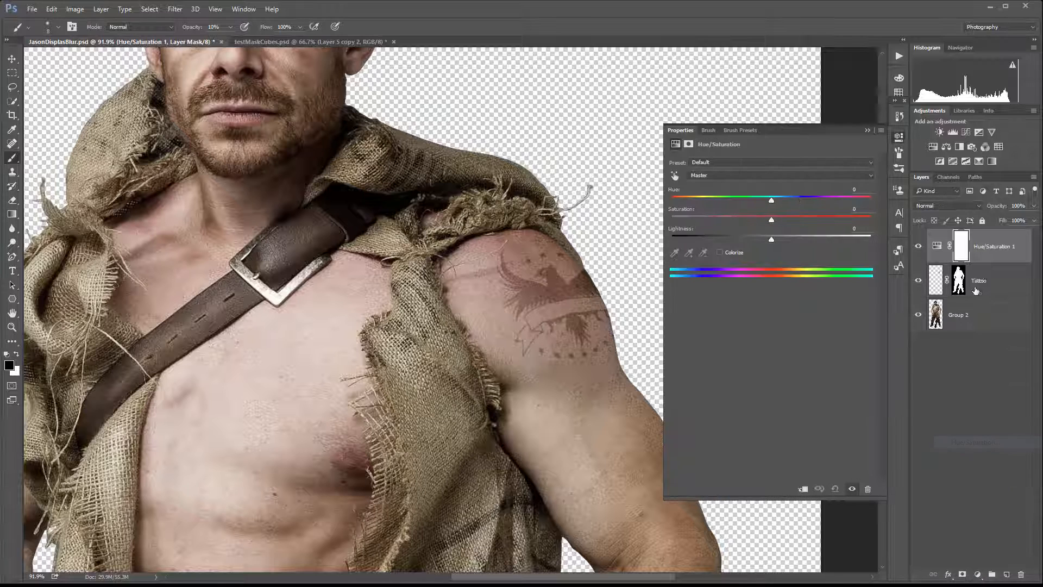
pyautogui.keyDown('alt'); pyautogui.click(992, 263); pyautogui.keyUp('alt')
pyautogui.moveTo(771, 240); pyautogui.dragTo(712, 238)
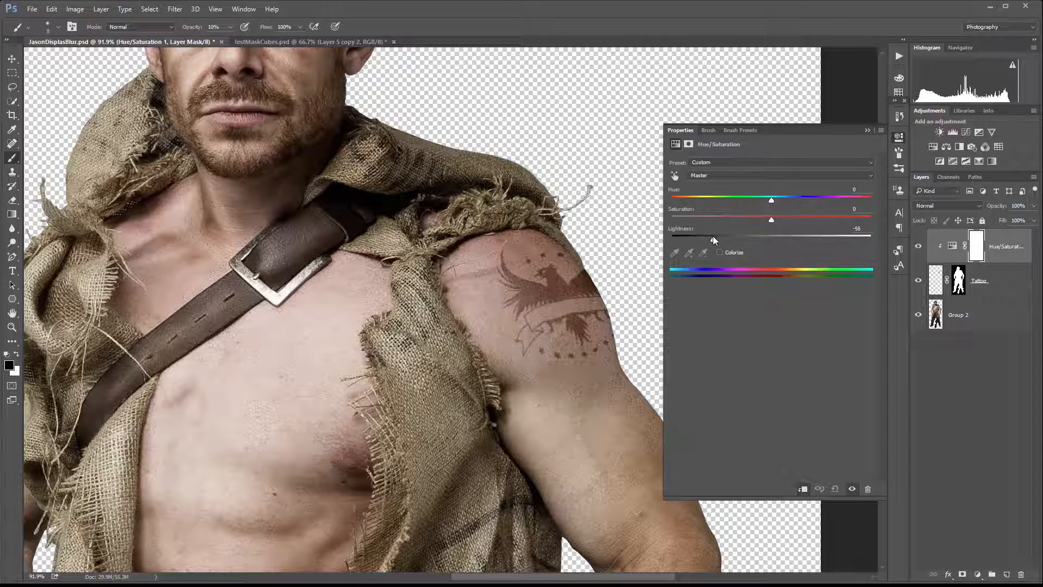
pyautogui.moveTo(770, 199); pyautogui.dragTo(759, 219)
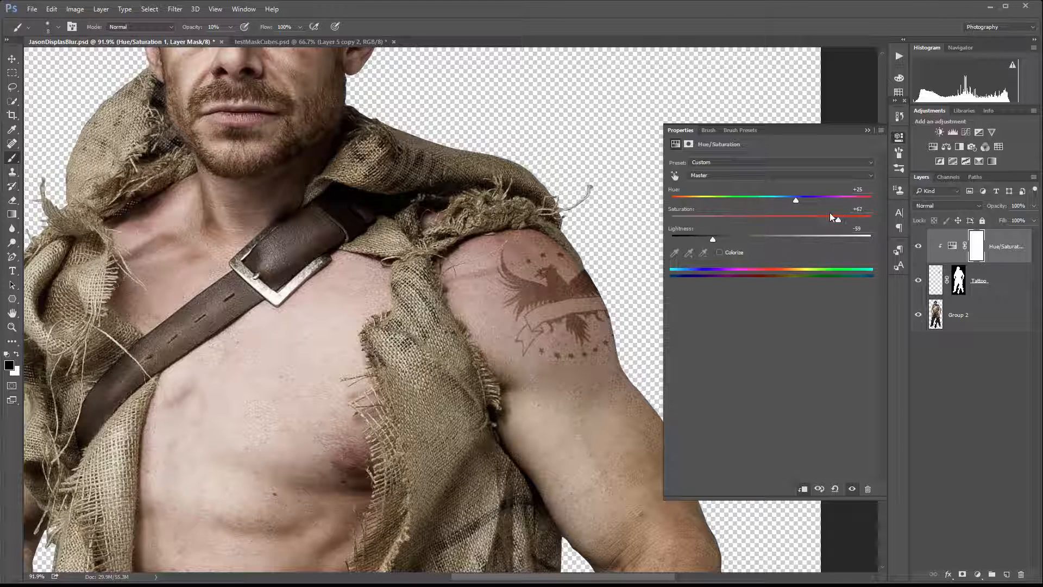
pyautogui.moveTo(826, 219); pyautogui.dragTo(798, 202)
pyautogui.moveTo(715, 237); pyautogui.dragTo(715, 239)
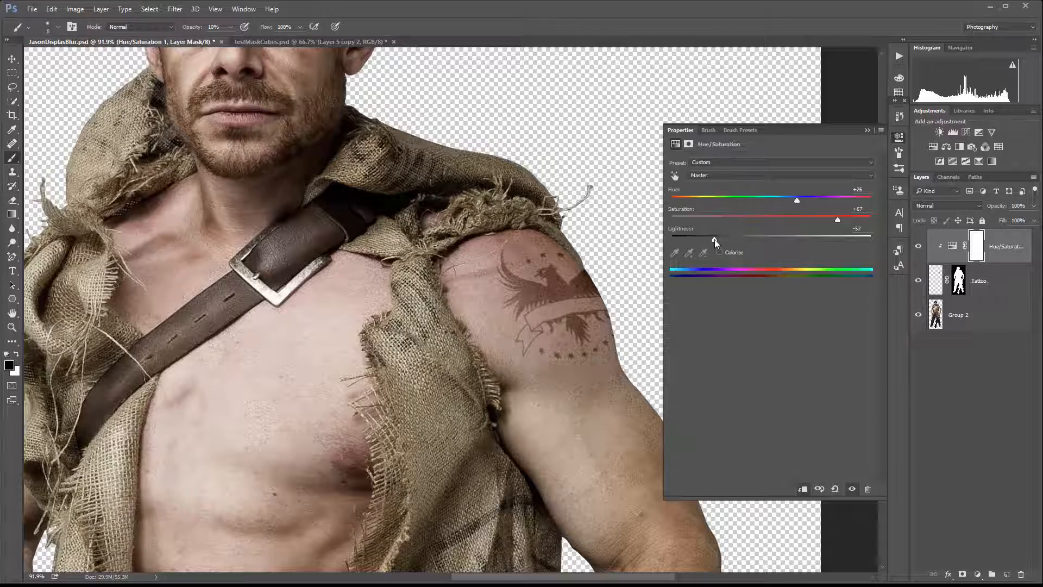
pyautogui.click(897, 137)
pyautogui.scroll(-3, 548, 309)
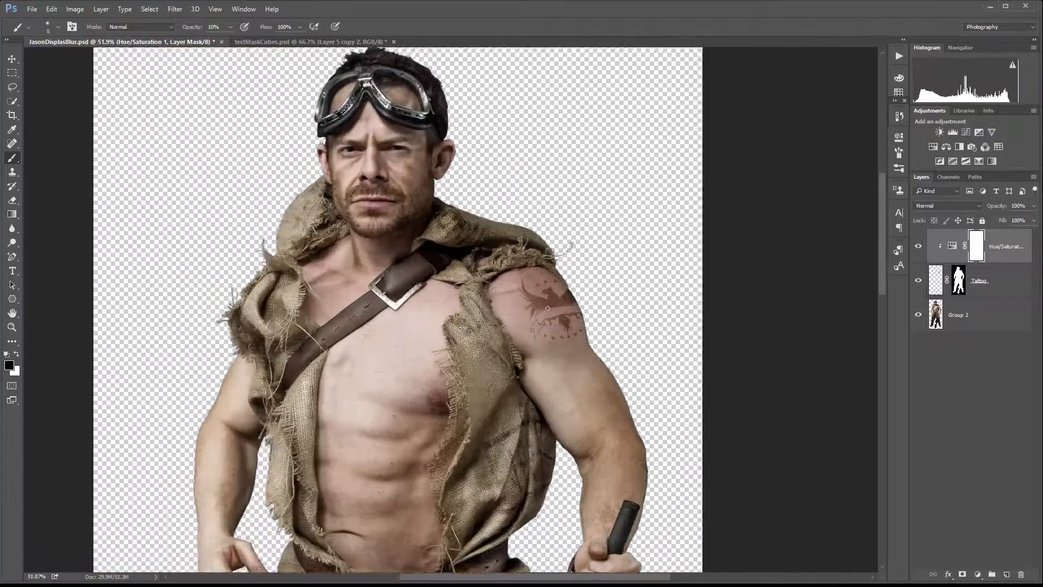
pyautogui.scroll(3, 548, 308)
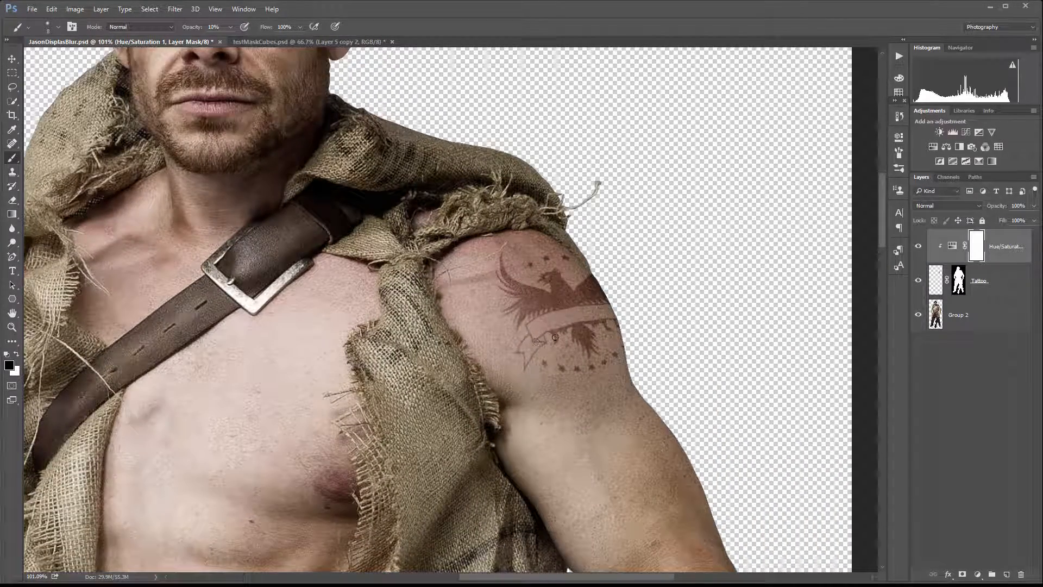
# Duplicate the Tattoo layer and reselect the original Tattoo layer below the copy.
pyautogui.click(1021, 289)
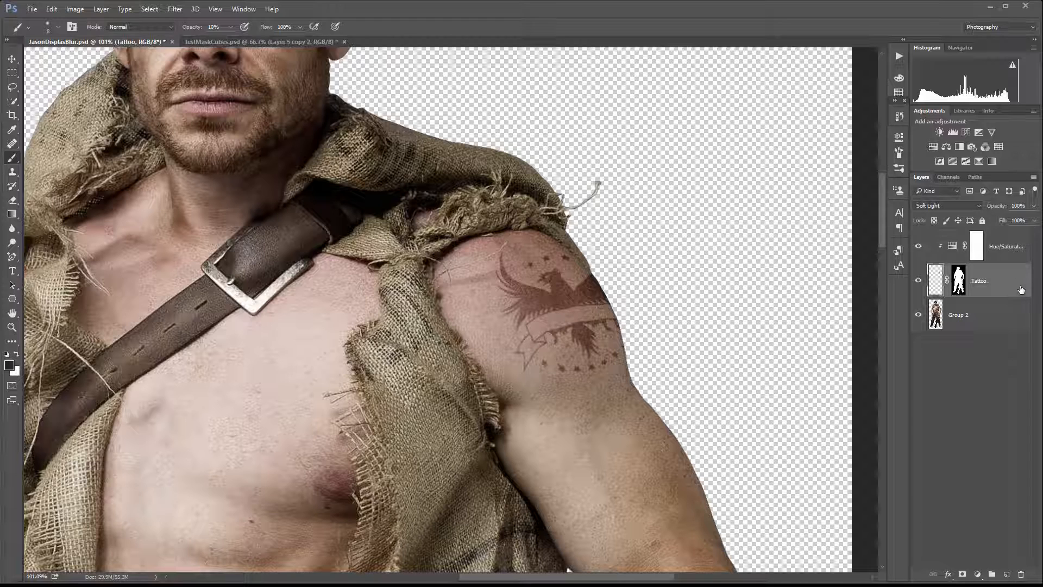
pyautogui.keyDown('ctrl'); pyautogui.click(936, 272); pyautogui.keyUp('ctrl')
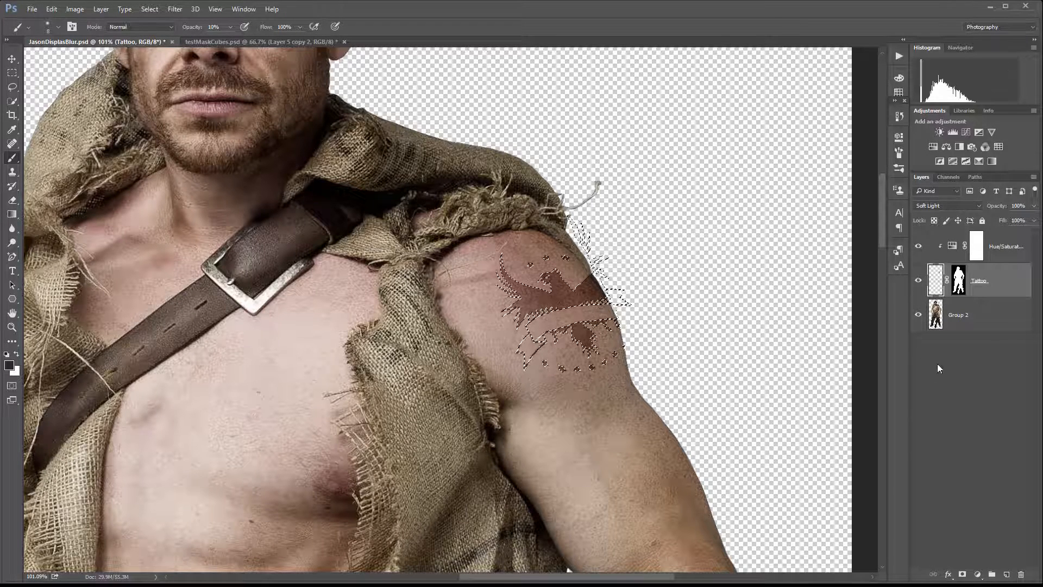
pyautogui.click(14, 72)
pyautogui.click(463, 93)
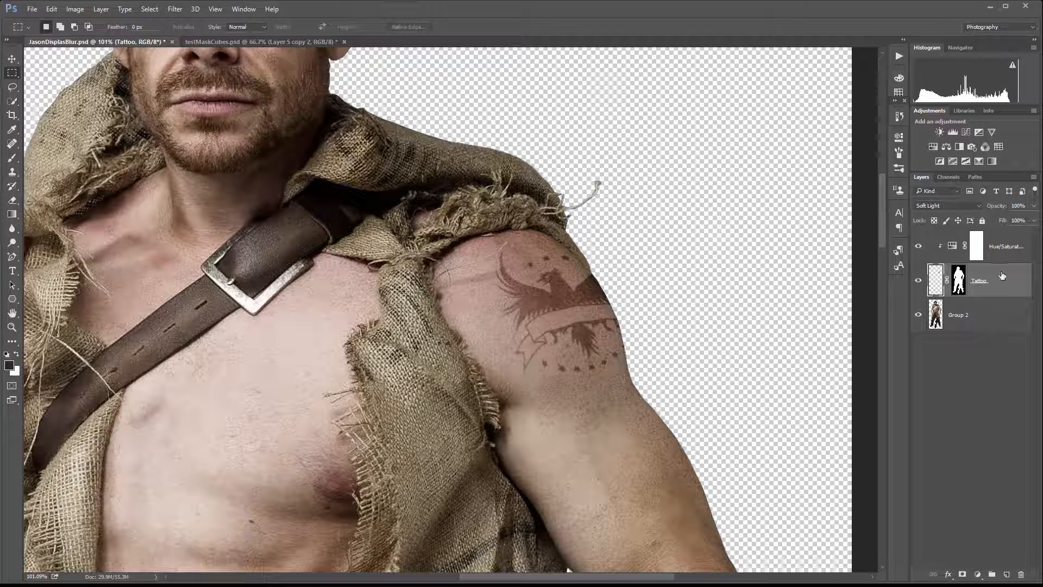
pyautogui.hotkey('ctrl', 'j')
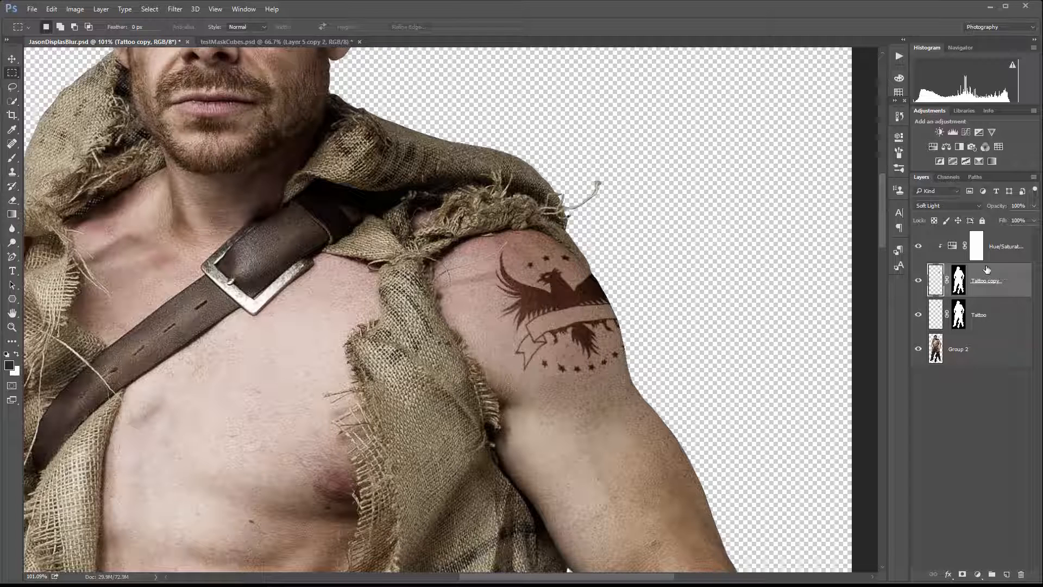
pyautogui.click(999, 315)
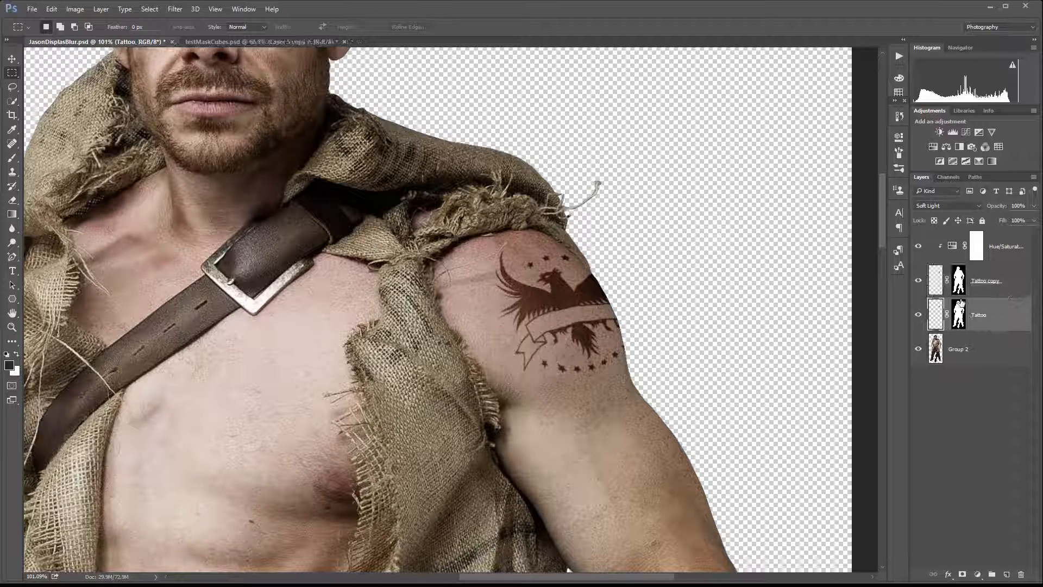
# Set the Tattoo layer's blend mode to Multiply and lower its opacity to 25%.
pyautogui.click(977, 205)
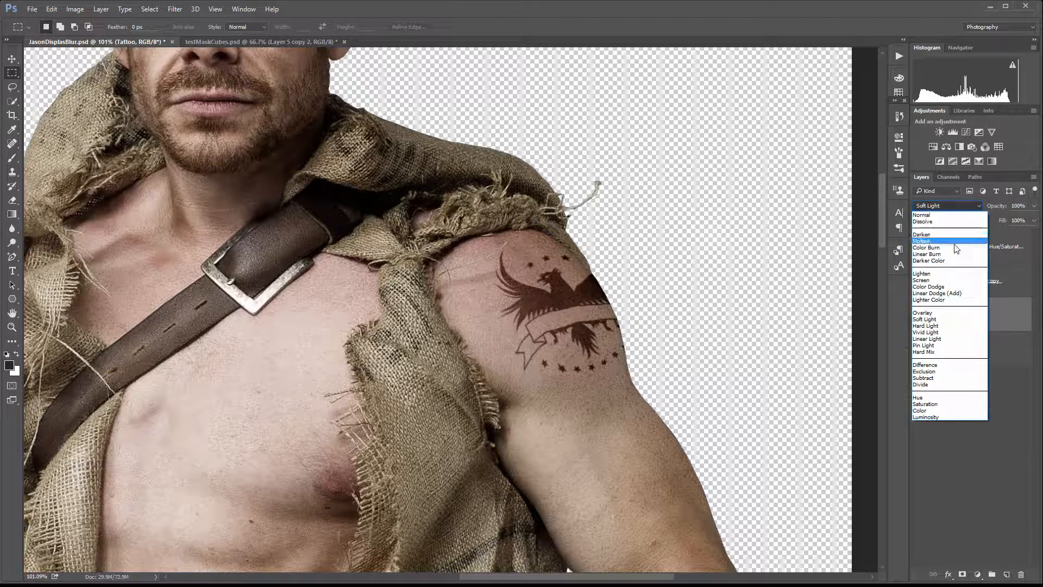
pyautogui.click(951, 243)
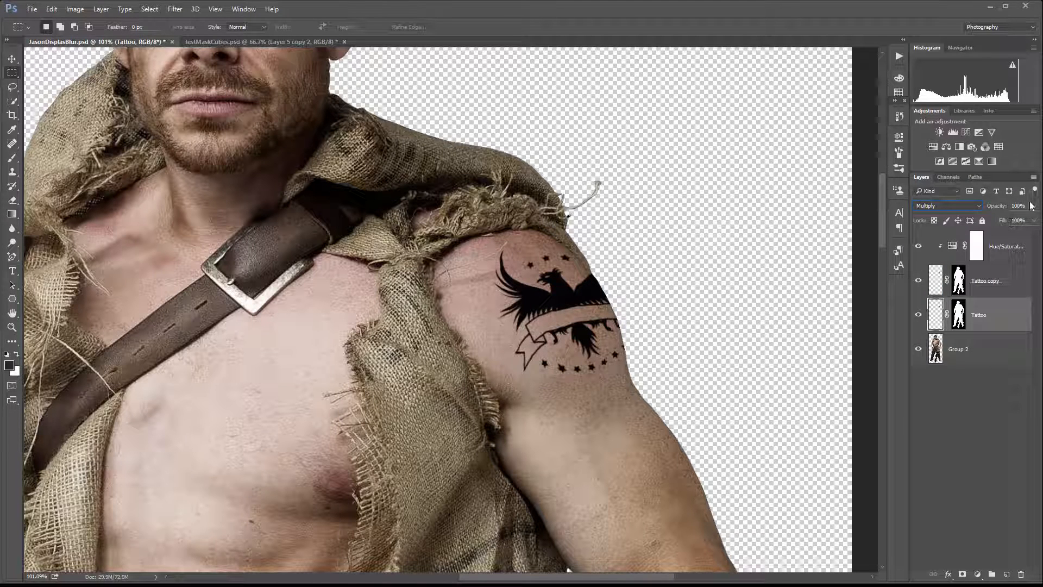
pyautogui.click(1034, 221)
pyautogui.moveTo(984, 217)
pyautogui.mouseDown()
pyautogui.moveTo(976, 220)
pyautogui.moveTo(994, 216)
pyautogui.mouseUp()
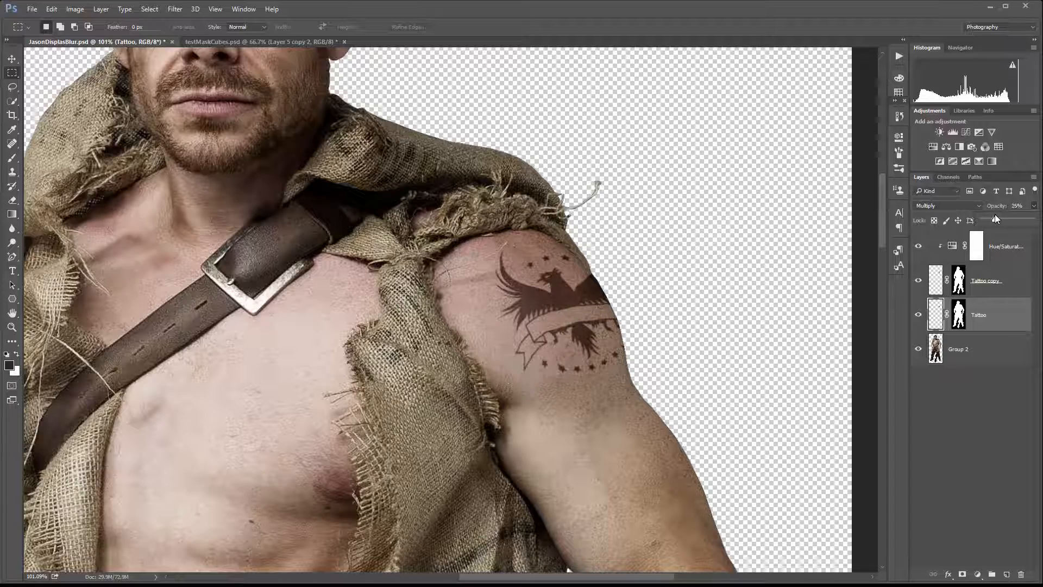
# Zoom in and out to compare the blended tattoo against the whole figure.
pyautogui.hotkey('ctrl', '0')
pyautogui.scroll(-2, 535, 281)
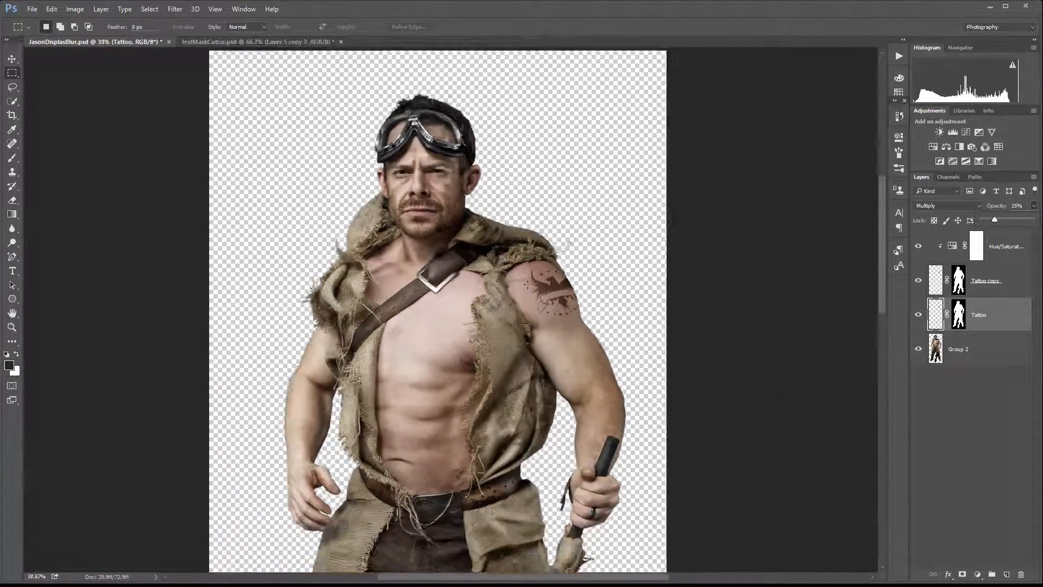
pyautogui.scroll(2, 472, 282)
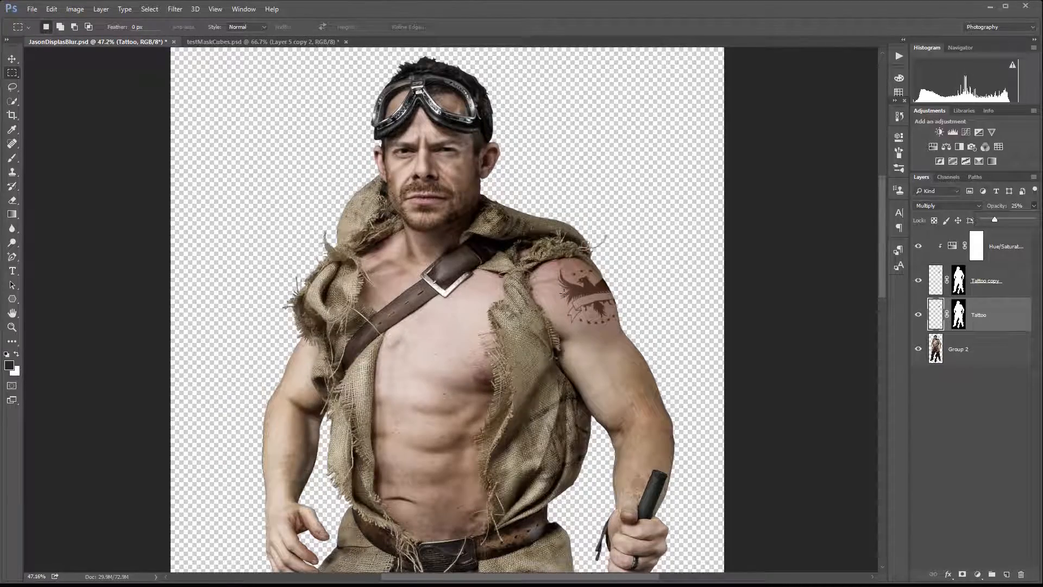
pyautogui.scroll(-2, 563, 293)
pyautogui.scroll(3, 563, 294)
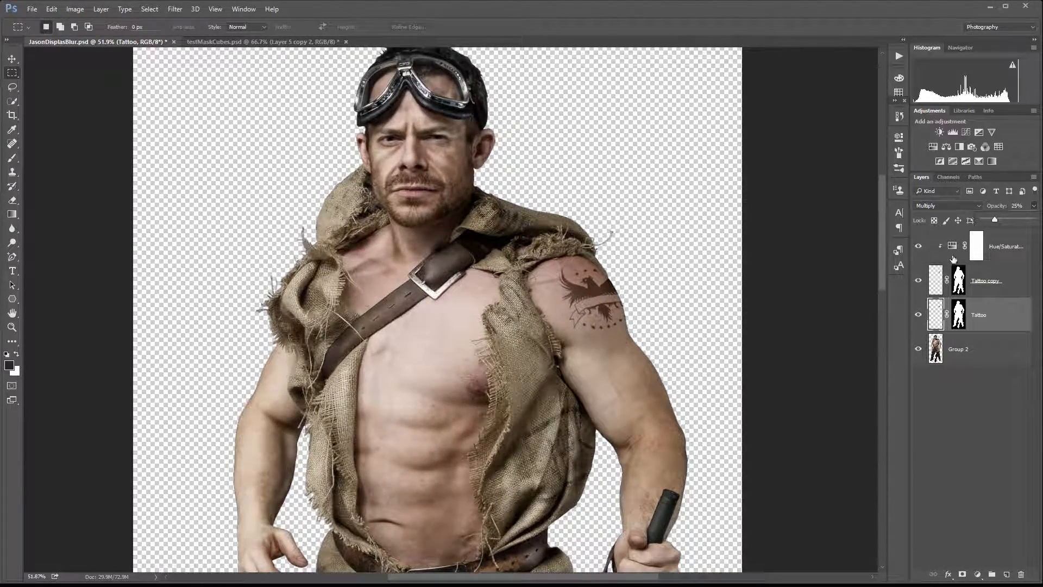
pyautogui.scroll(5, 580, 285)
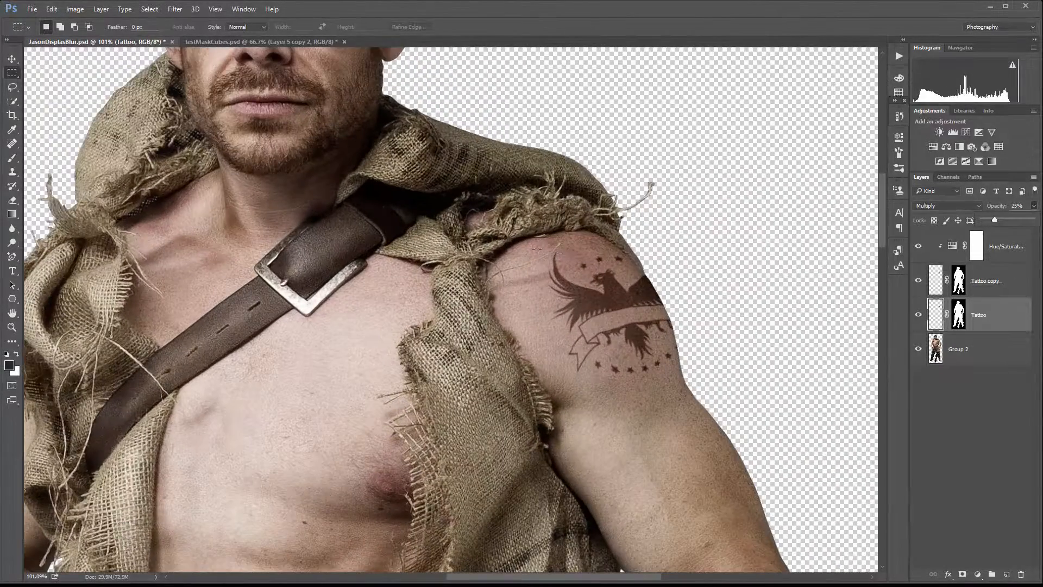
pyautogui.scroll(-5, 583, 286)
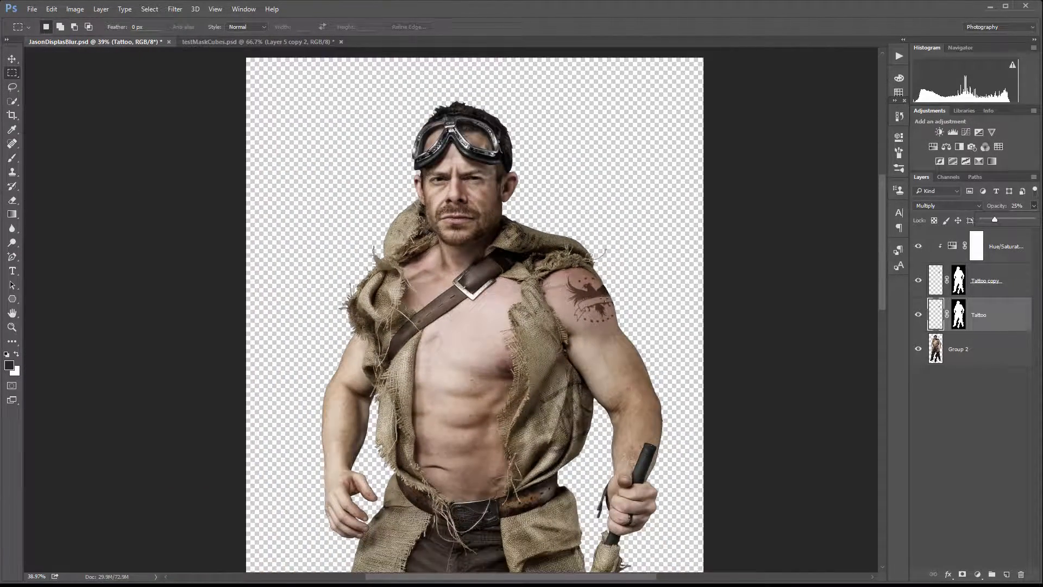
pyautogui.scroll(2, 603, 298)
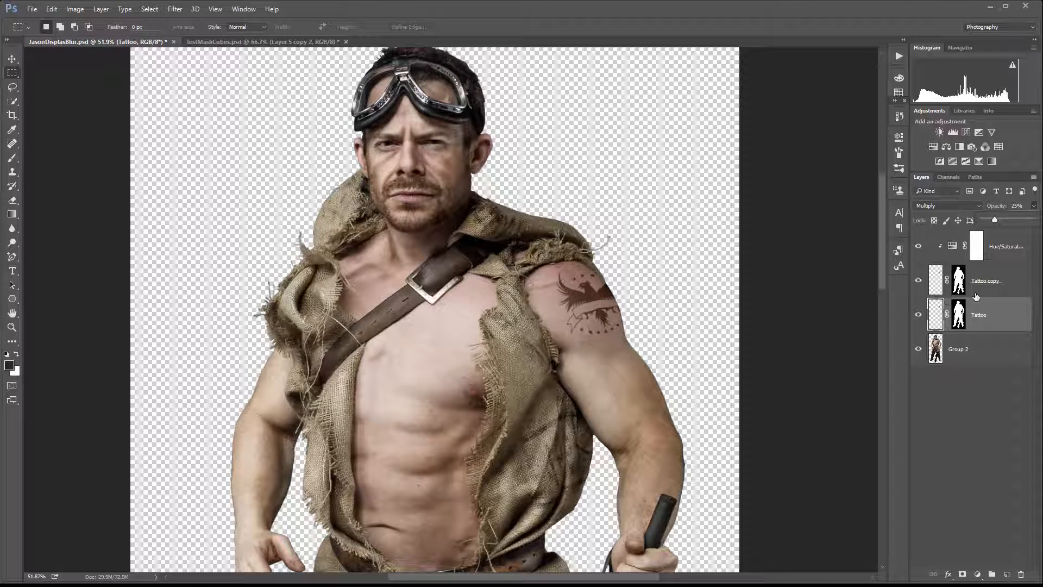
# Retune the clipped Hue/Saturation adjustment, shifting hue to about -36, raising saturation near maximum and lowering lightness.
pyautogui.moveTo(995, 220)
pyautogui.mouseDown()
pyautogui.moveTo(1010, 218)
pyautogui.moveTo(995, 216)
pyautogui.mouseUp()
pyautogui.doubleClick(953, 247)
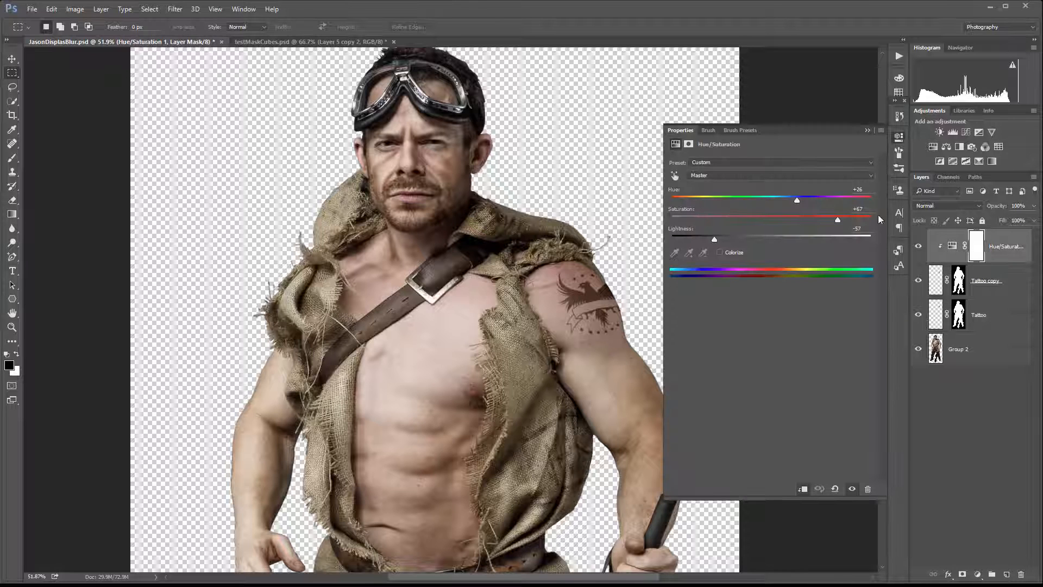
pyautogui.moveTo(797, 199); pyautogui.dragTo(802, 200)
pyautogui.moveTo(718, 239); pyautogui.dragTo(731, 240)
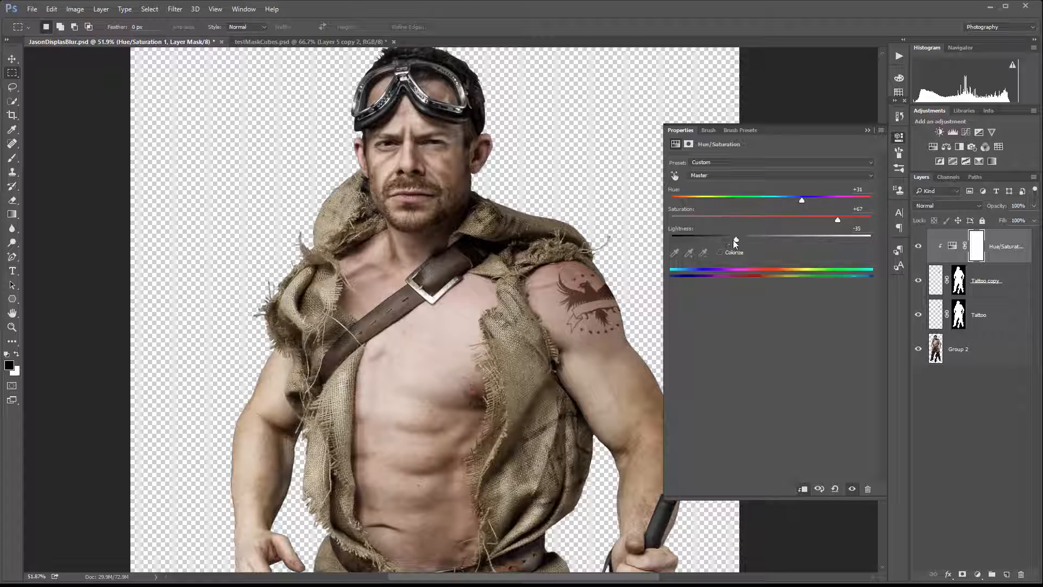
pyautogui.moveTo(837, 219); pyautogui.dragTo(891, 222)
pyautogui.moveTo(800, 199); pyautogui.dragTo(734, 196)
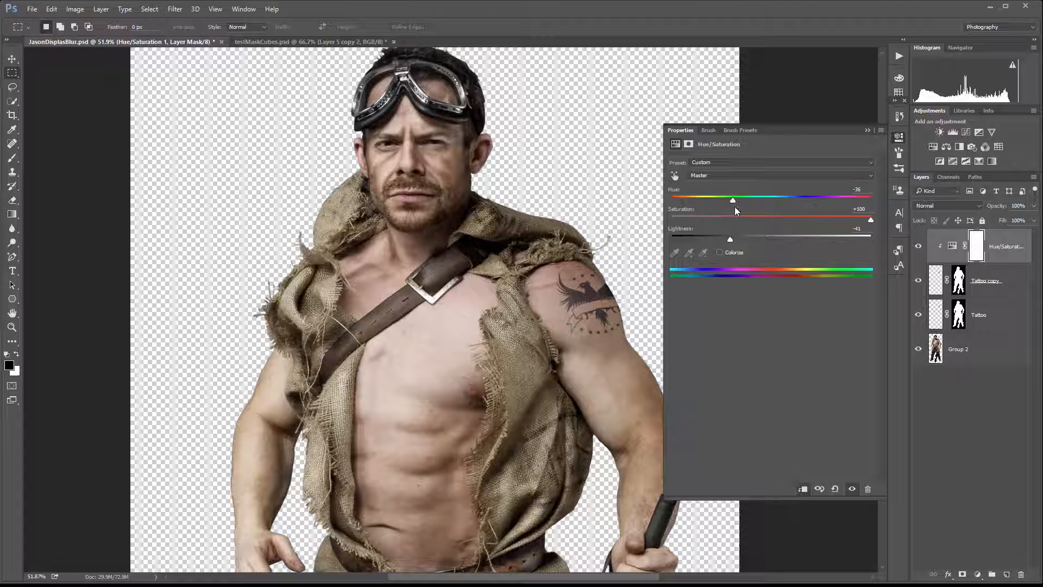
pyautogui.moveTo(730, 239)
pyautogui.mouseDown()
pyautogui.moveTo(744, 238)
pyautogui.moveTo(725, 239)
pyautogui.mouseUp()
pyautogui.moveTo(871, 220); pyautogui.dragTo(863, 219)
pyautogui.click(899, 137)
# Zoom and pan around the figure to review the recoloured tattoo on the shoulder.
pyautogui.scroll(8, 585, 294)
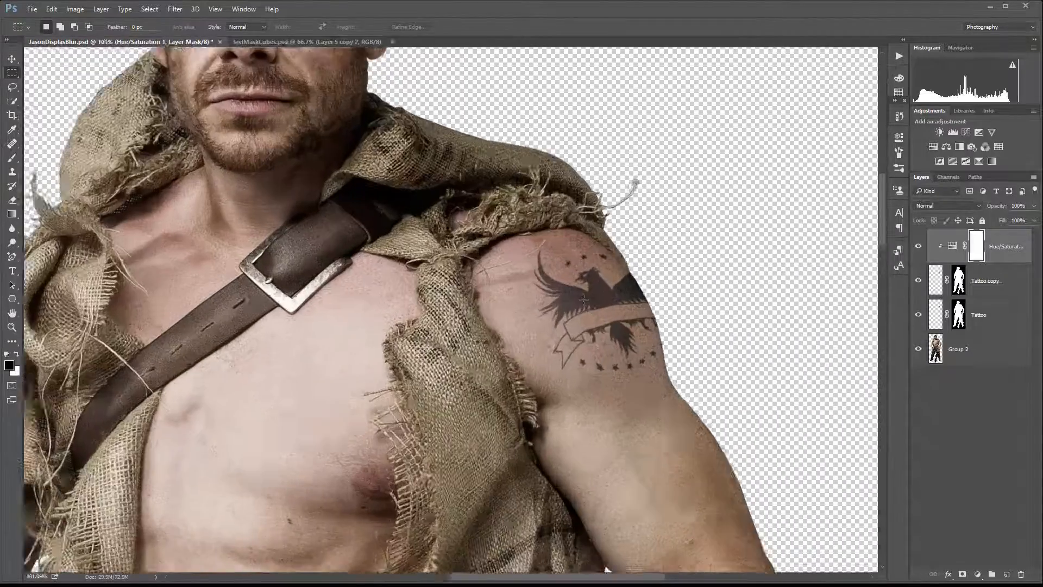
pyautogui.scroll(-7, 585, 294)
pyautogui.scroll(-3, 432, 289)
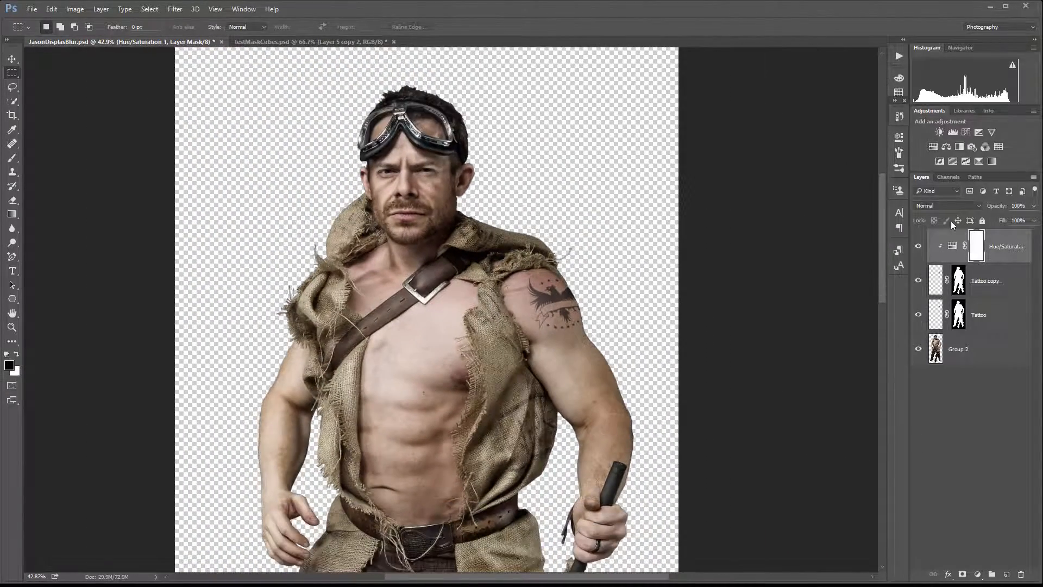
pyautogui.scroll(-1, 492, 288)
pyautogui.scroll(1, 484, 281)
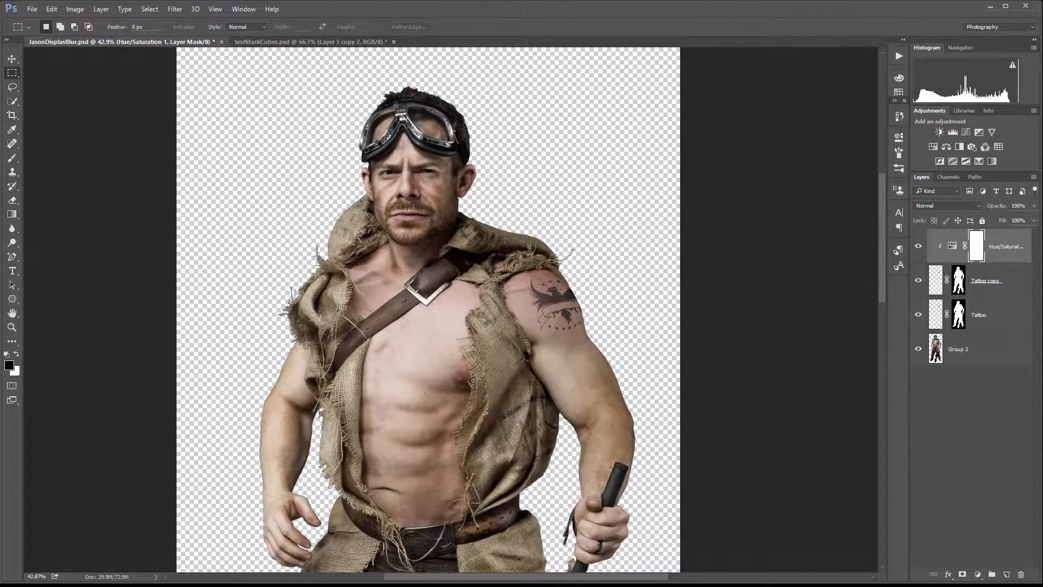
pyautogui.scroll(4, 558, 289)
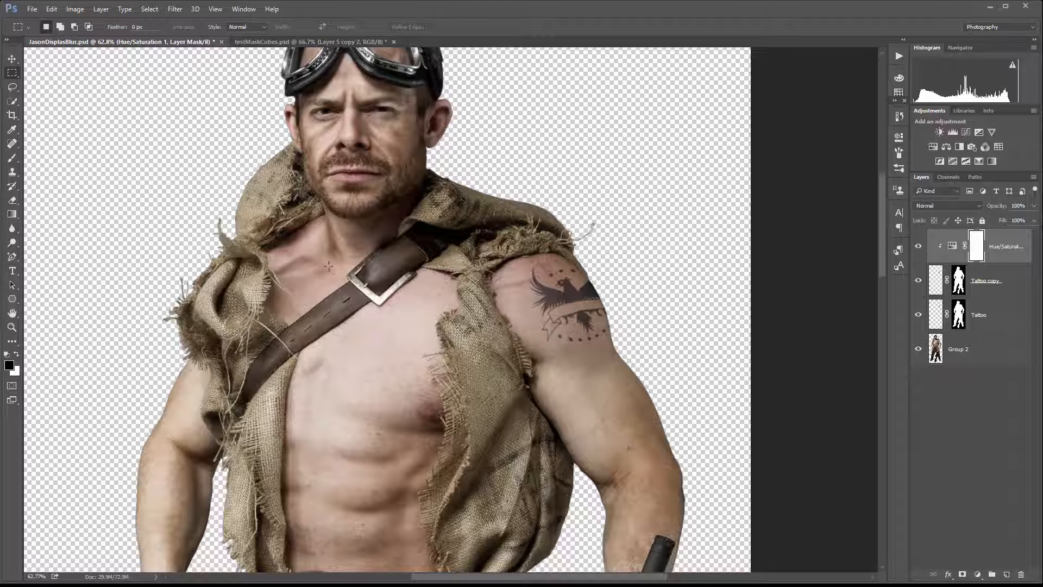
pyautogui.scroll(-2, 329, 266)
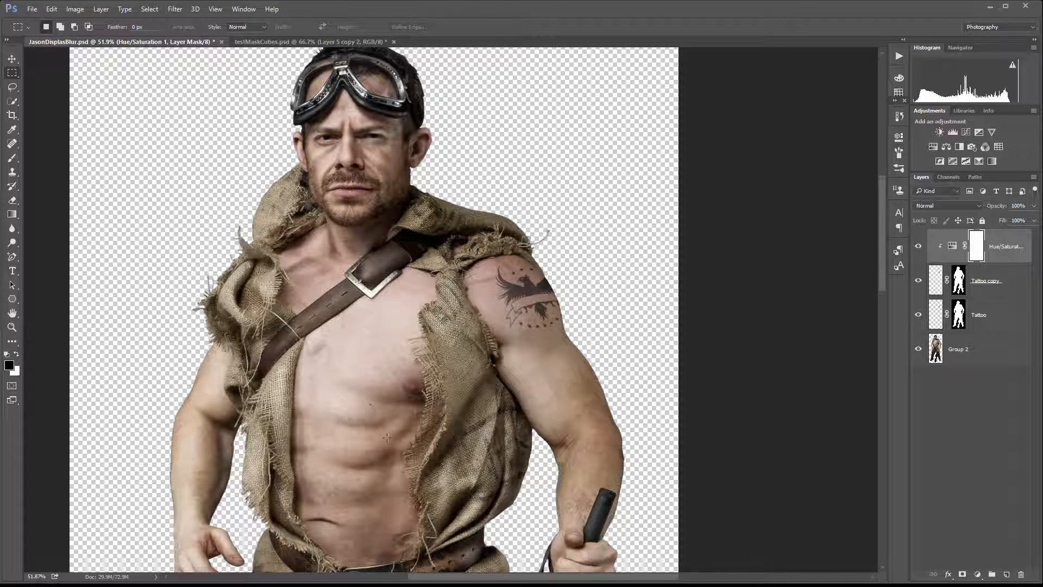
pyautogui.scroll(-3, 413, 353)
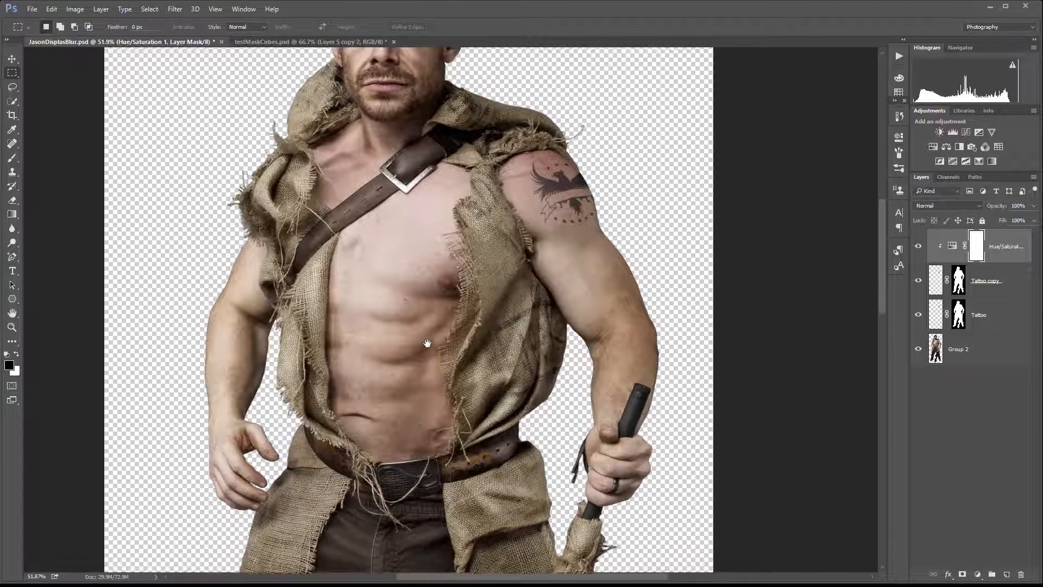
pyautogui.hscroll(-1, 427, 344)
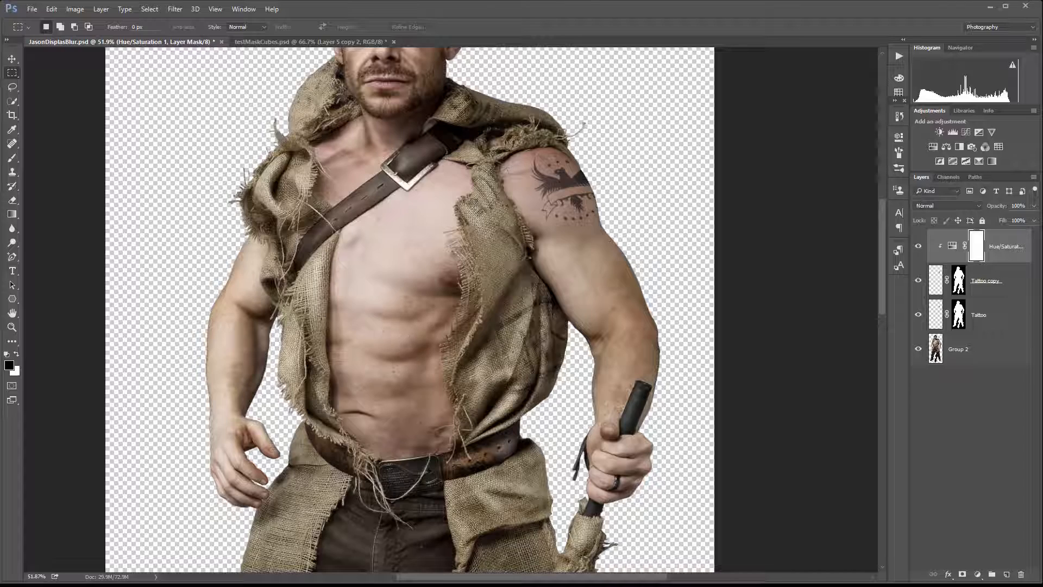
pyautogui.scroll(-5, 424, 272)
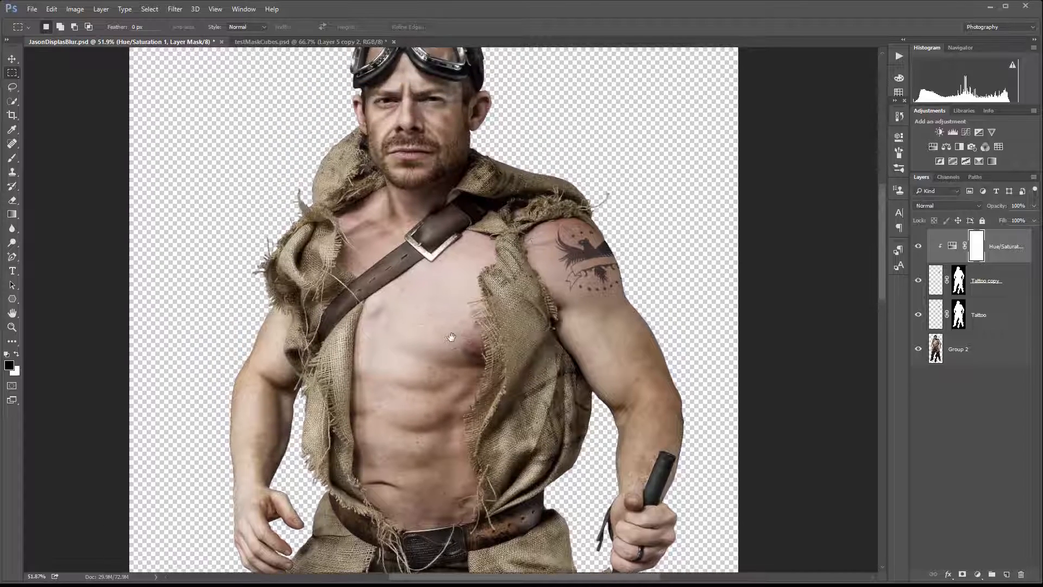